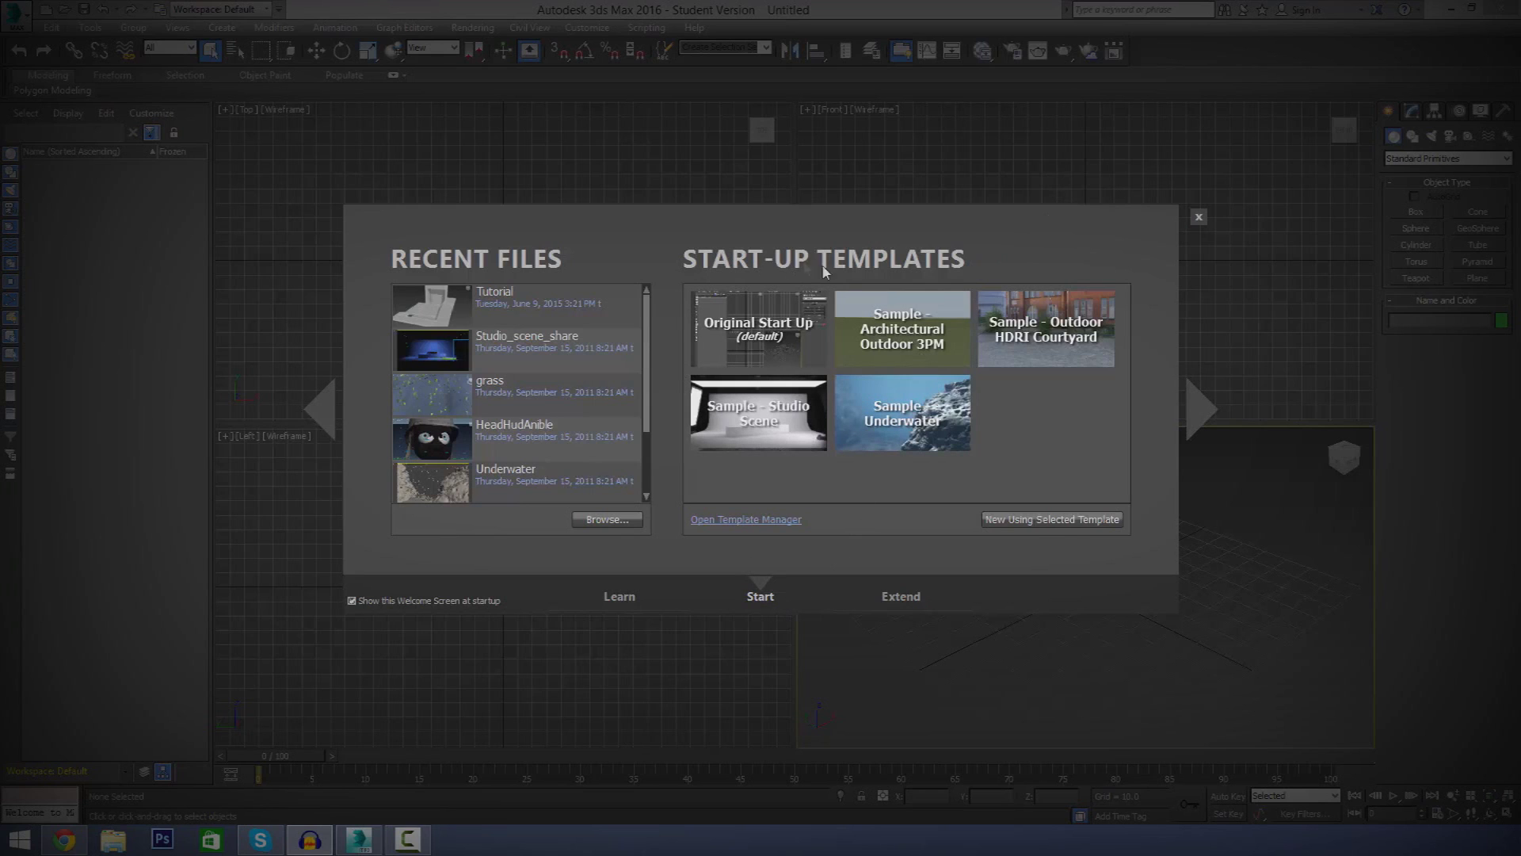
Look over the welcome screen's Learn and Start sections and read the start-up template descriptions
click(616, 598)
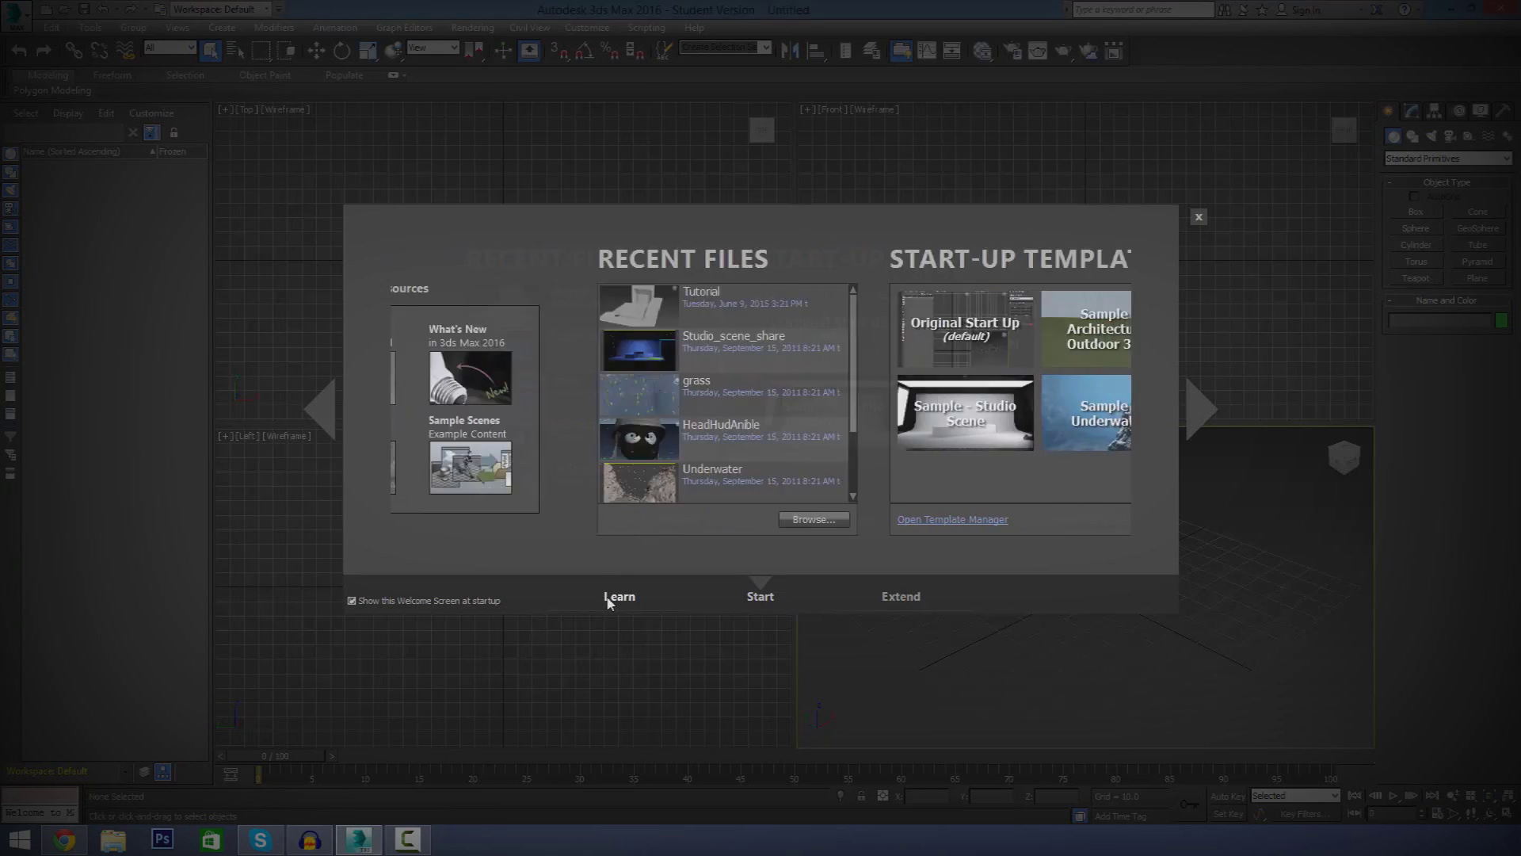
click(762, 600)
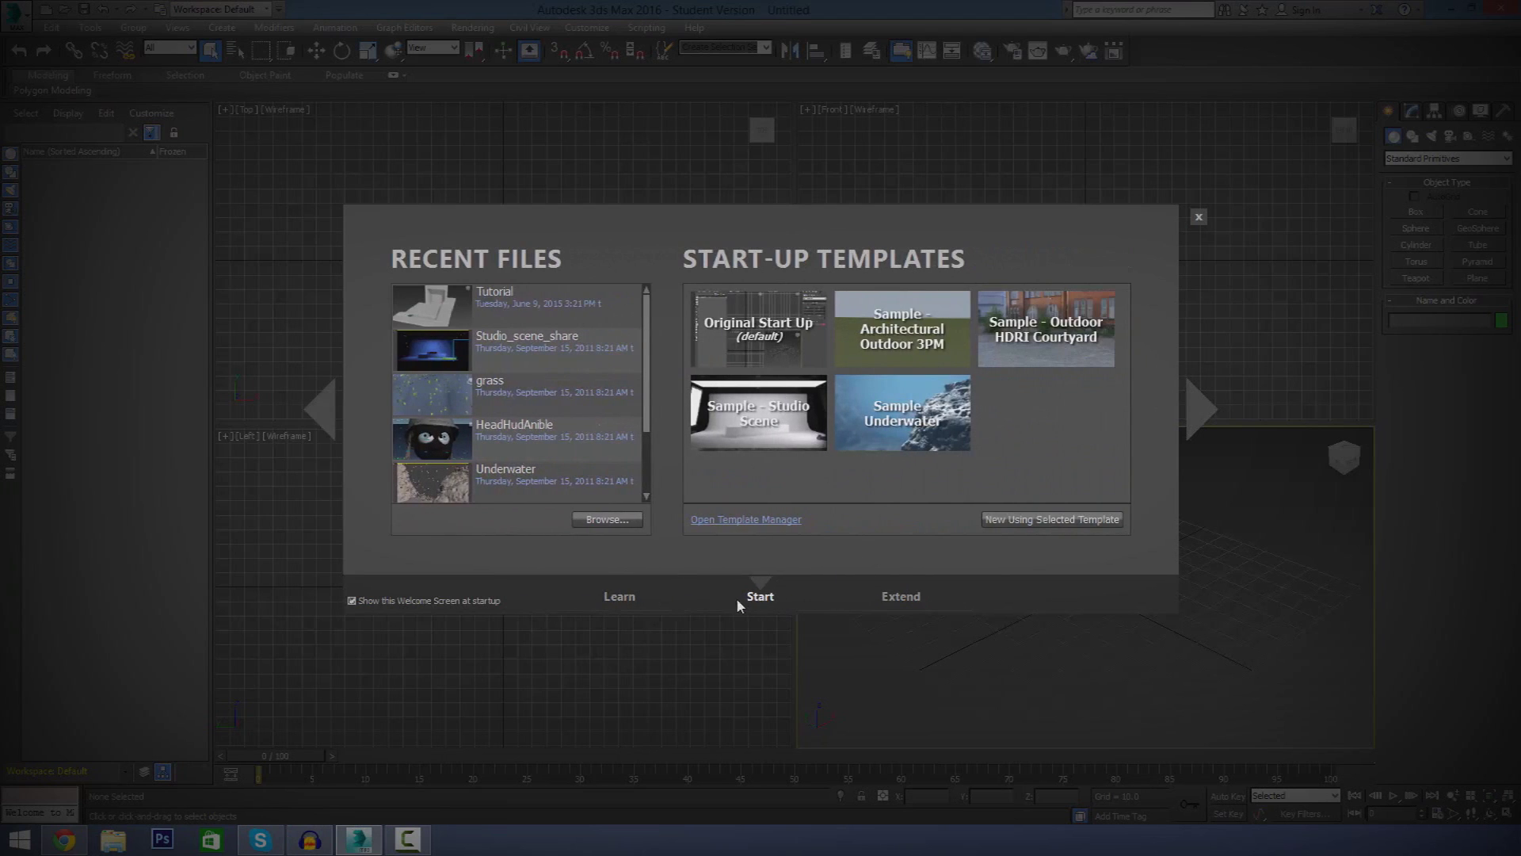
mouse_move(874, 356)
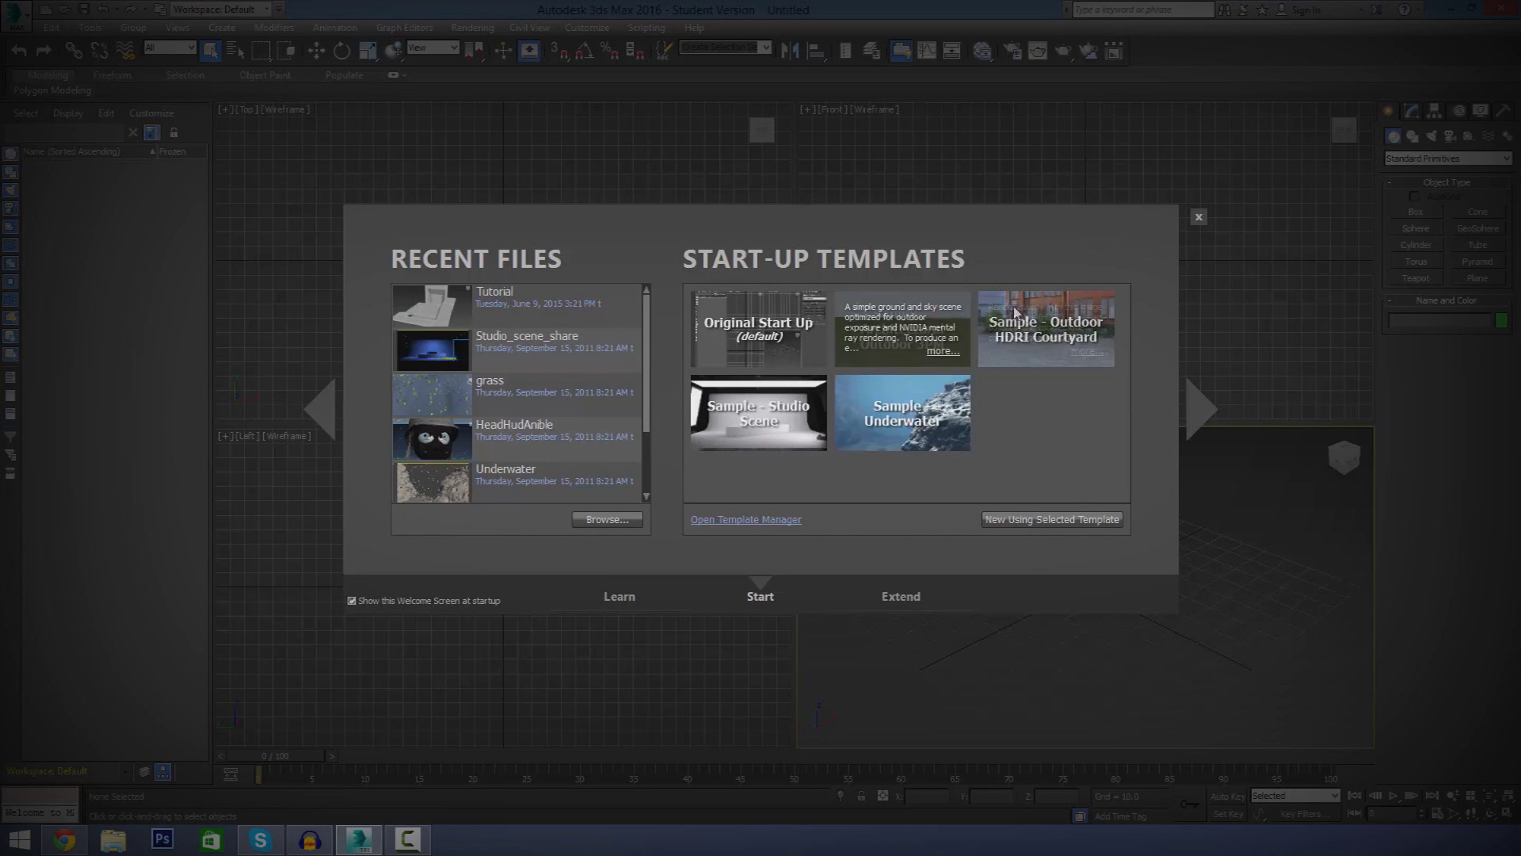
mouse_move(713, 295)
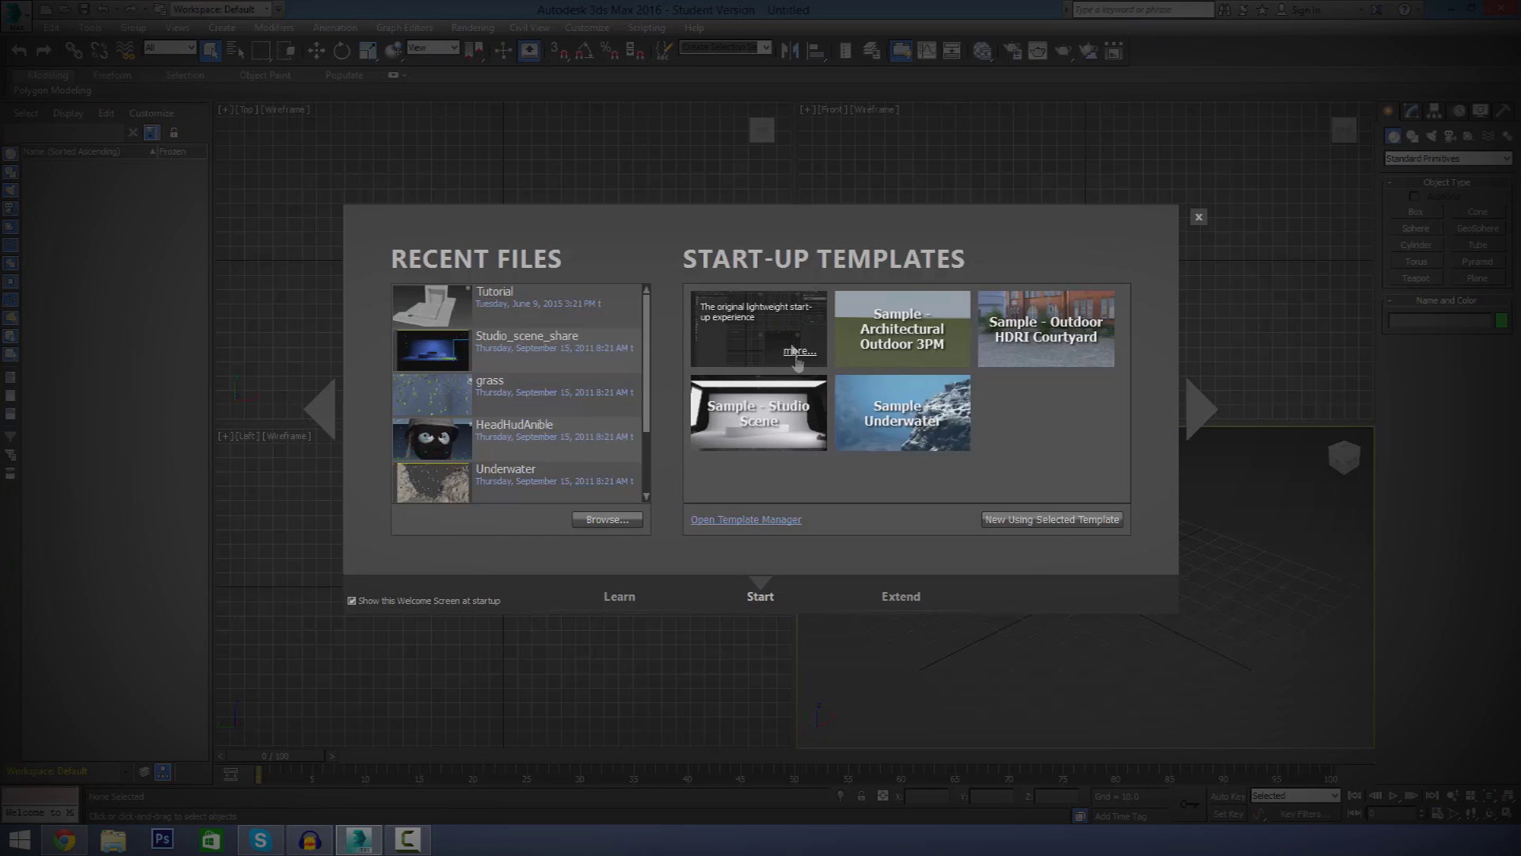
mouse_move(866, 430)
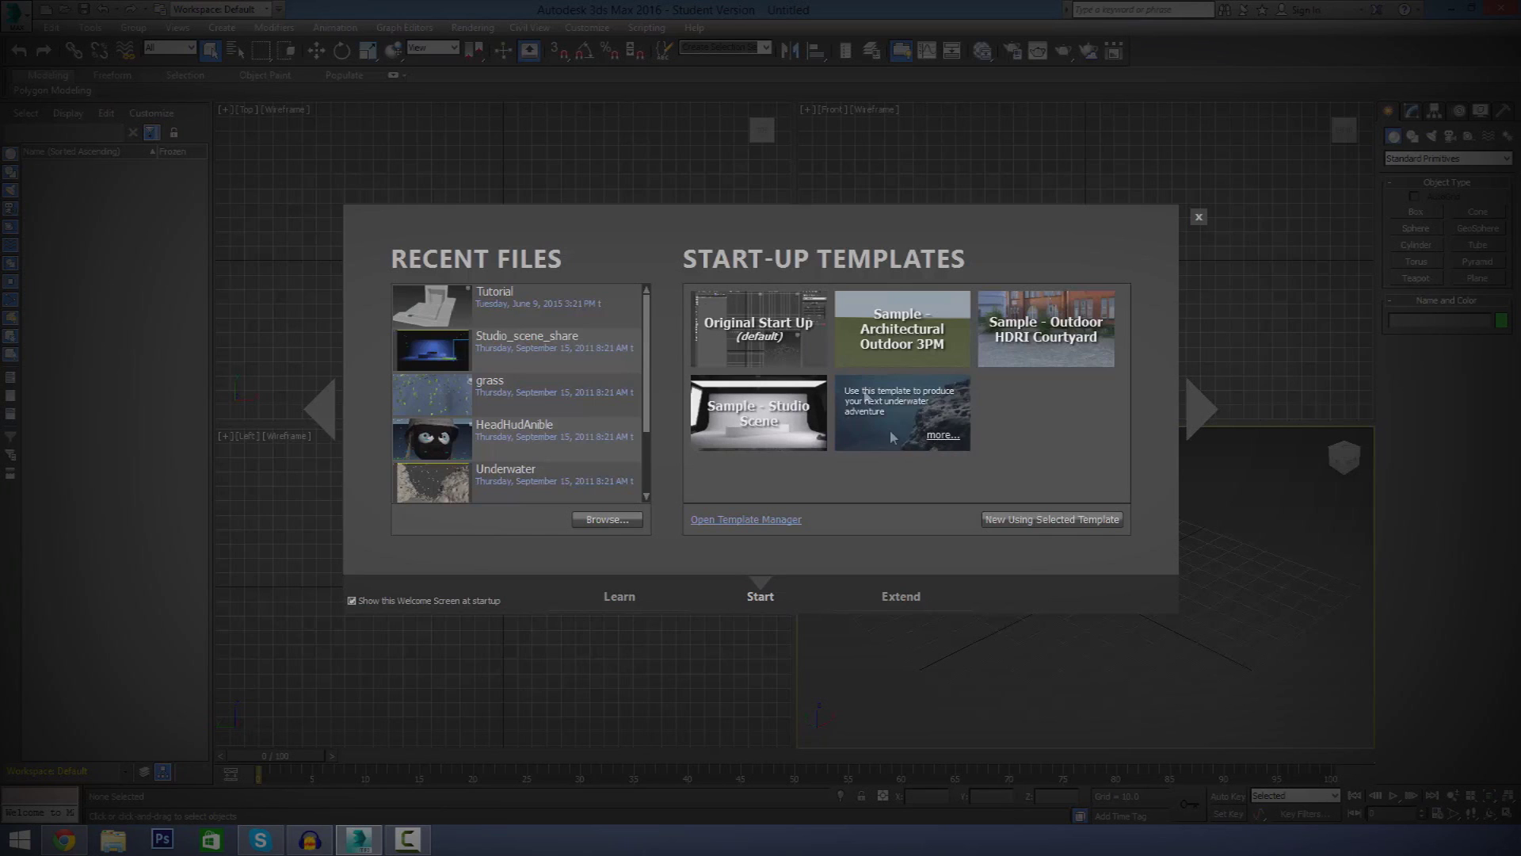
mouse_move(1027, 341)
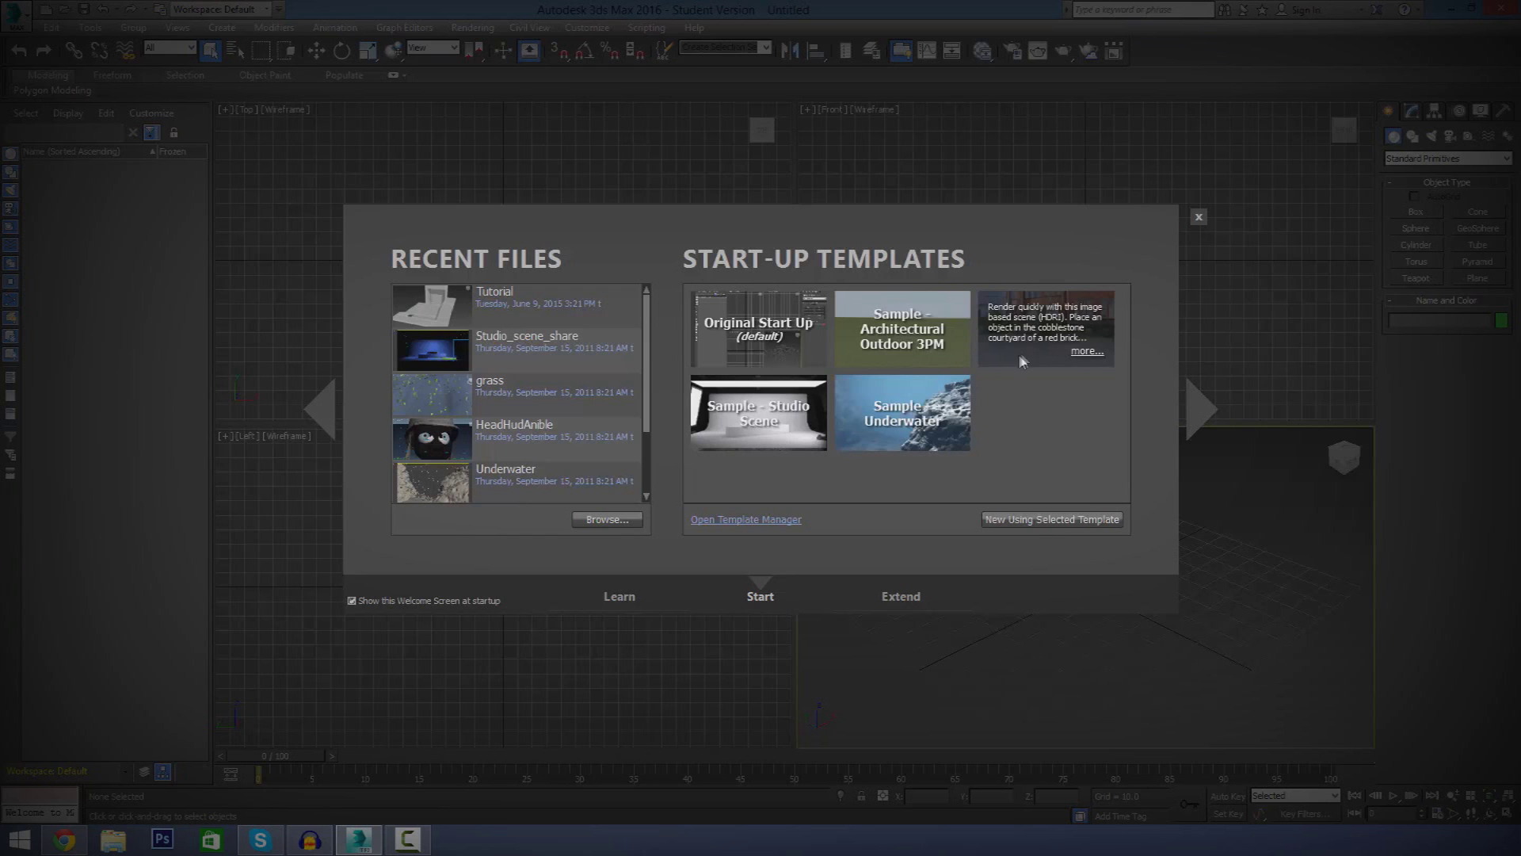
mouse_move(797, 416)
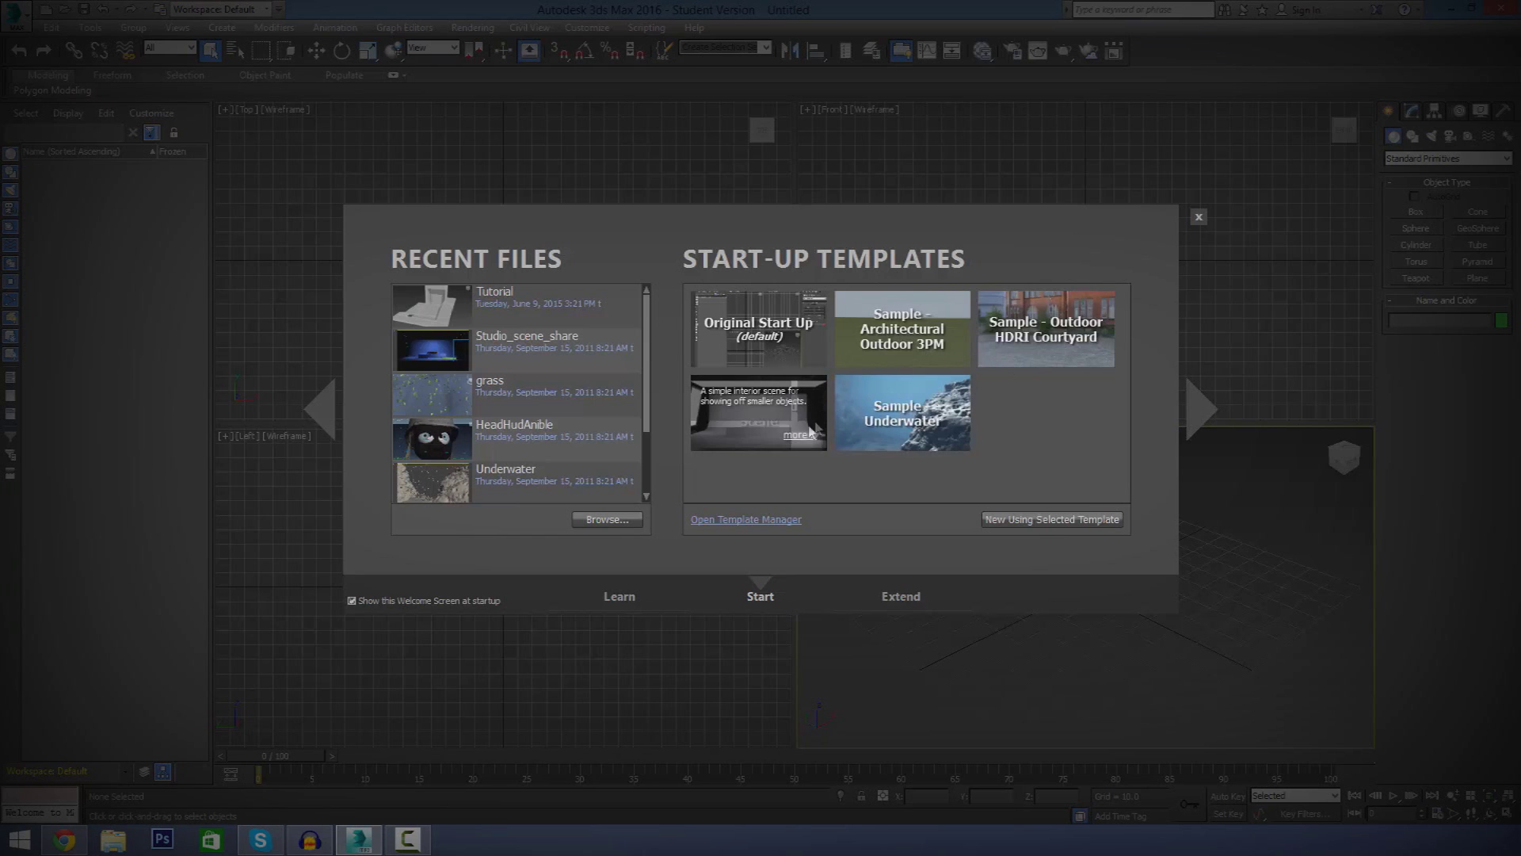
Open the Sample - Underwater template and look around its rock scene through the camera view
double_click(877, 401)
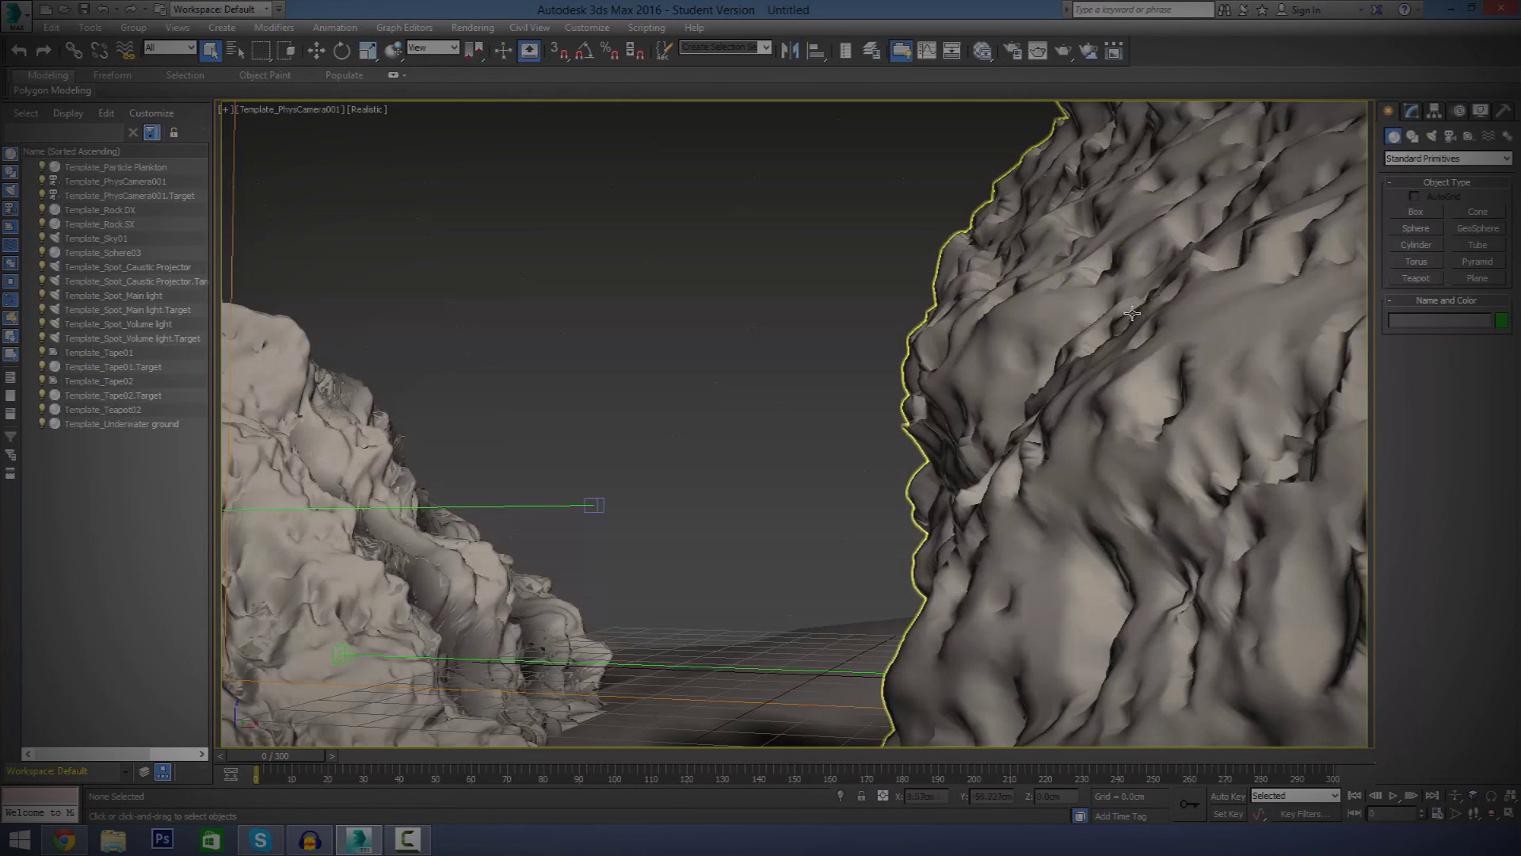
right_click(1230, 365)
click(1083, 427)
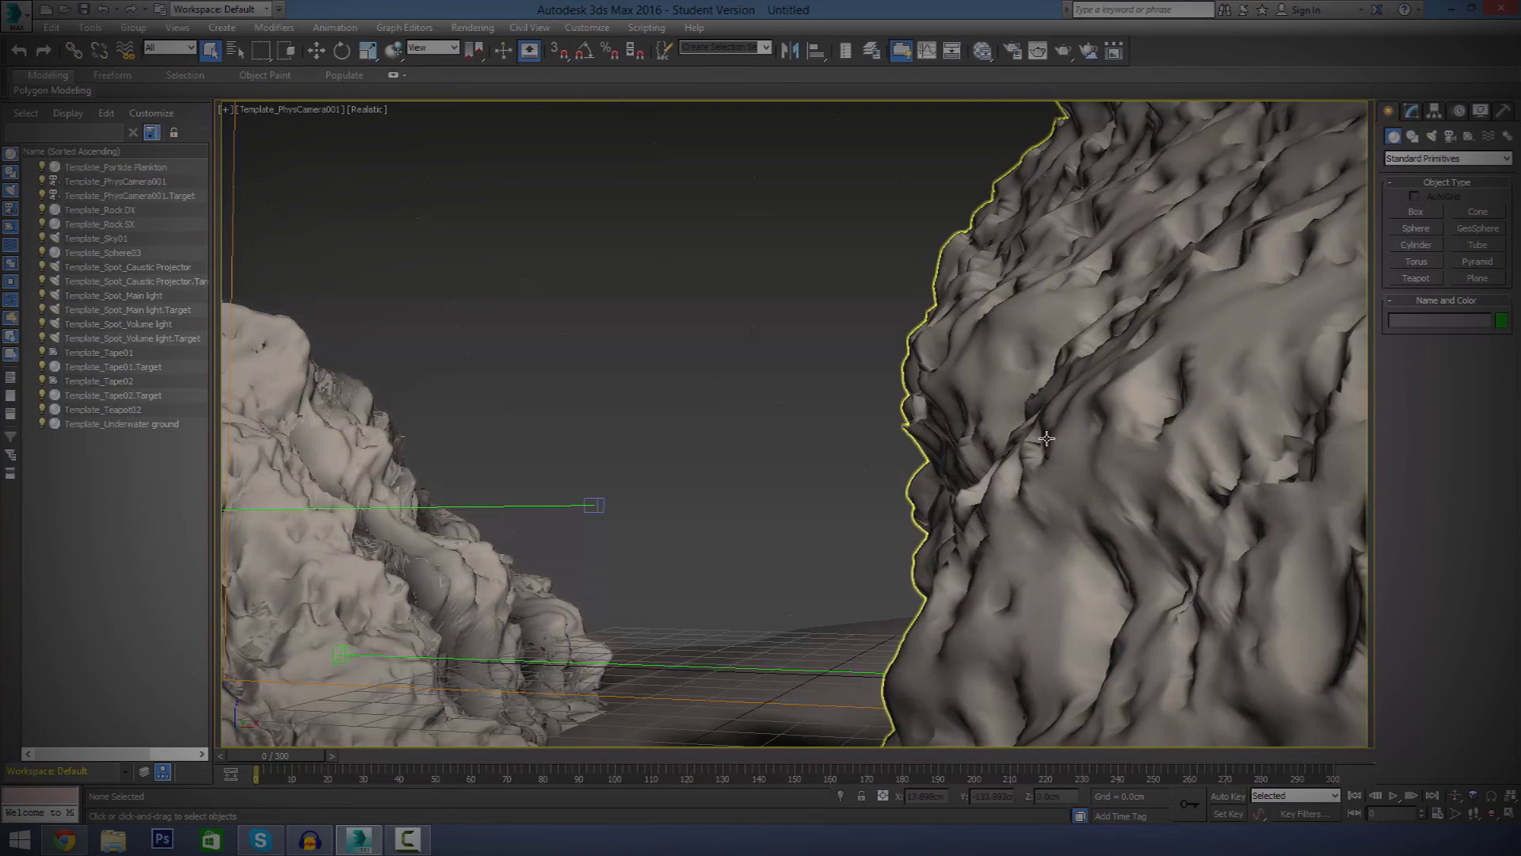
middle_drag(1047, 435, 1096, 415)
middle_drag(878, 481, 920, 373)
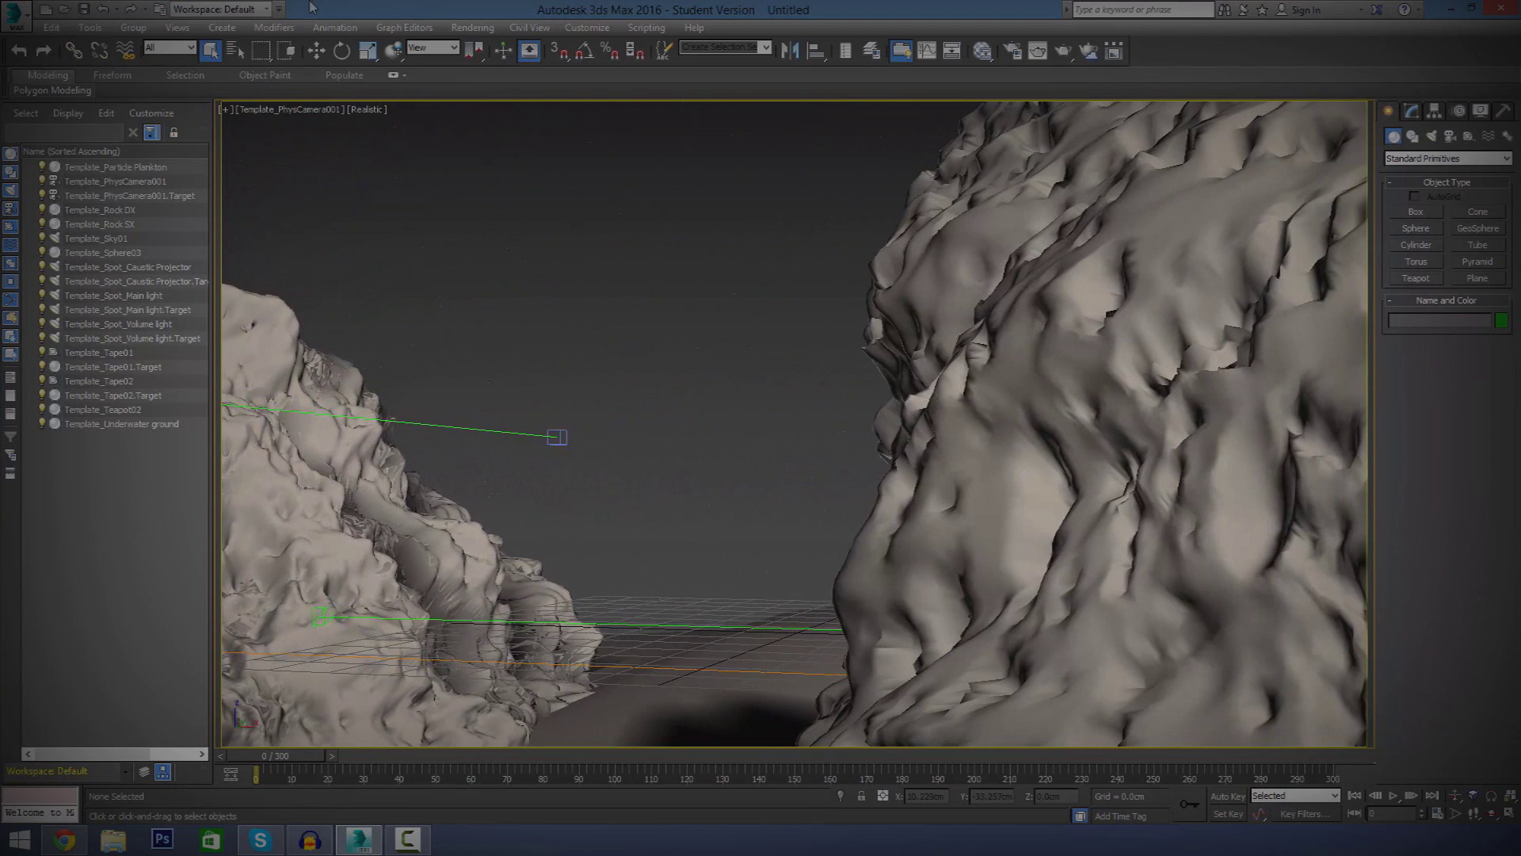
Replace the underwater template with a new empty scene without saving the changes
click(11, 24)
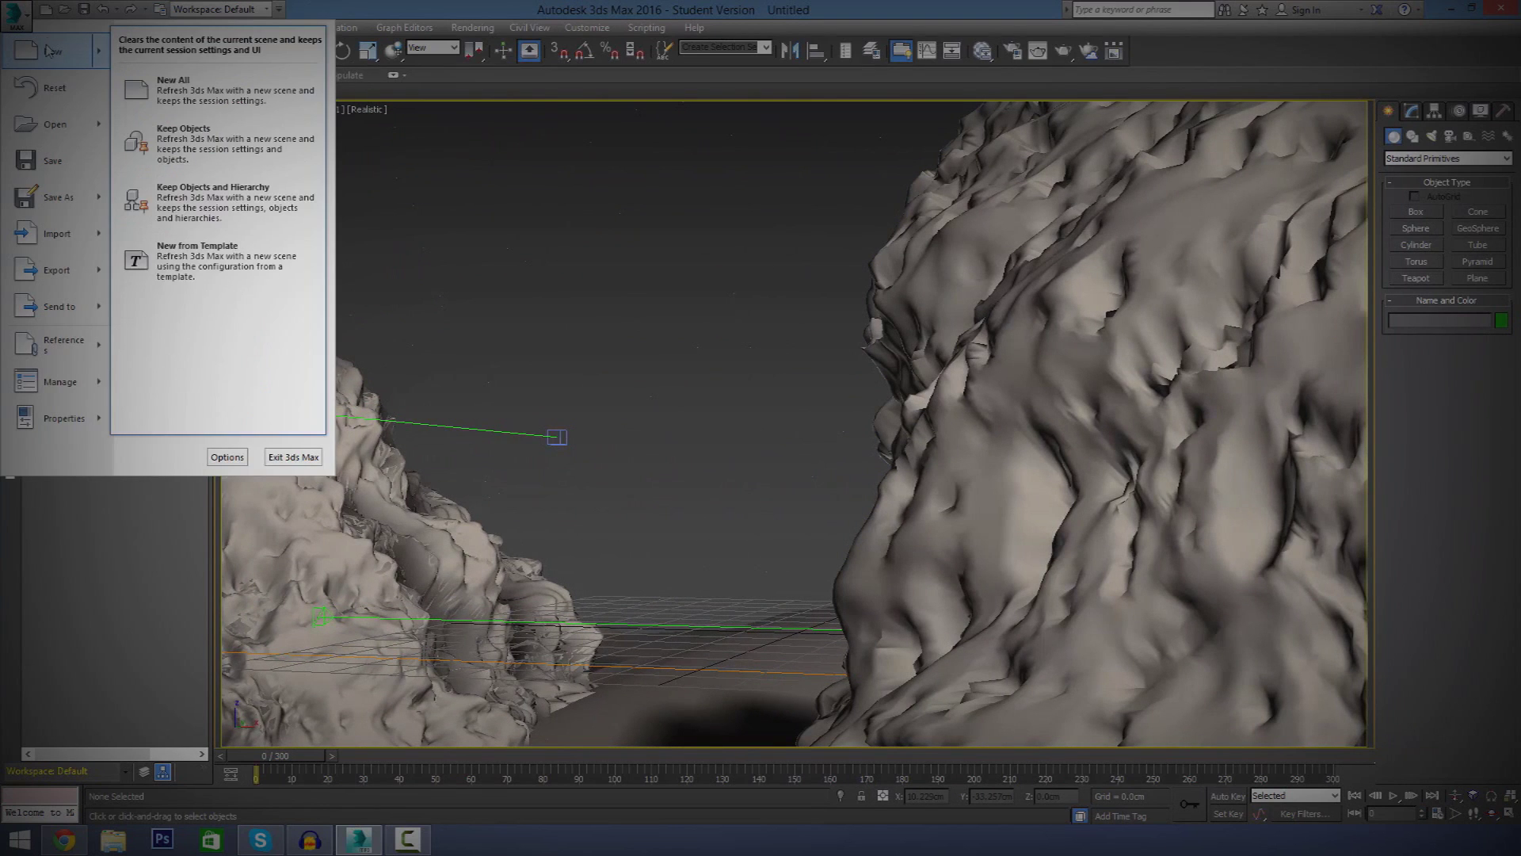
click(42, 49)
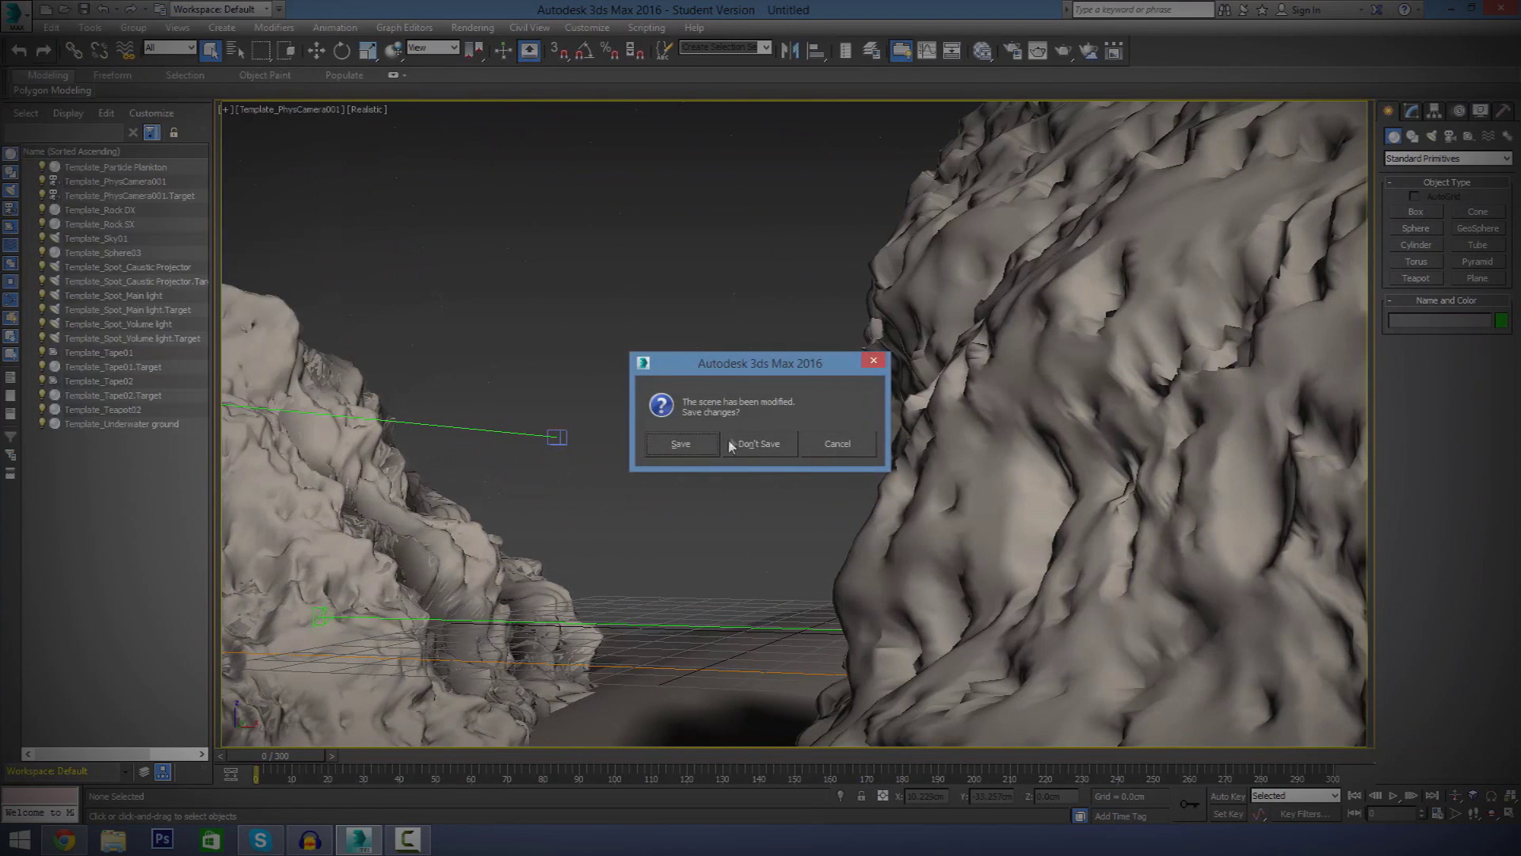
click(749, 447)
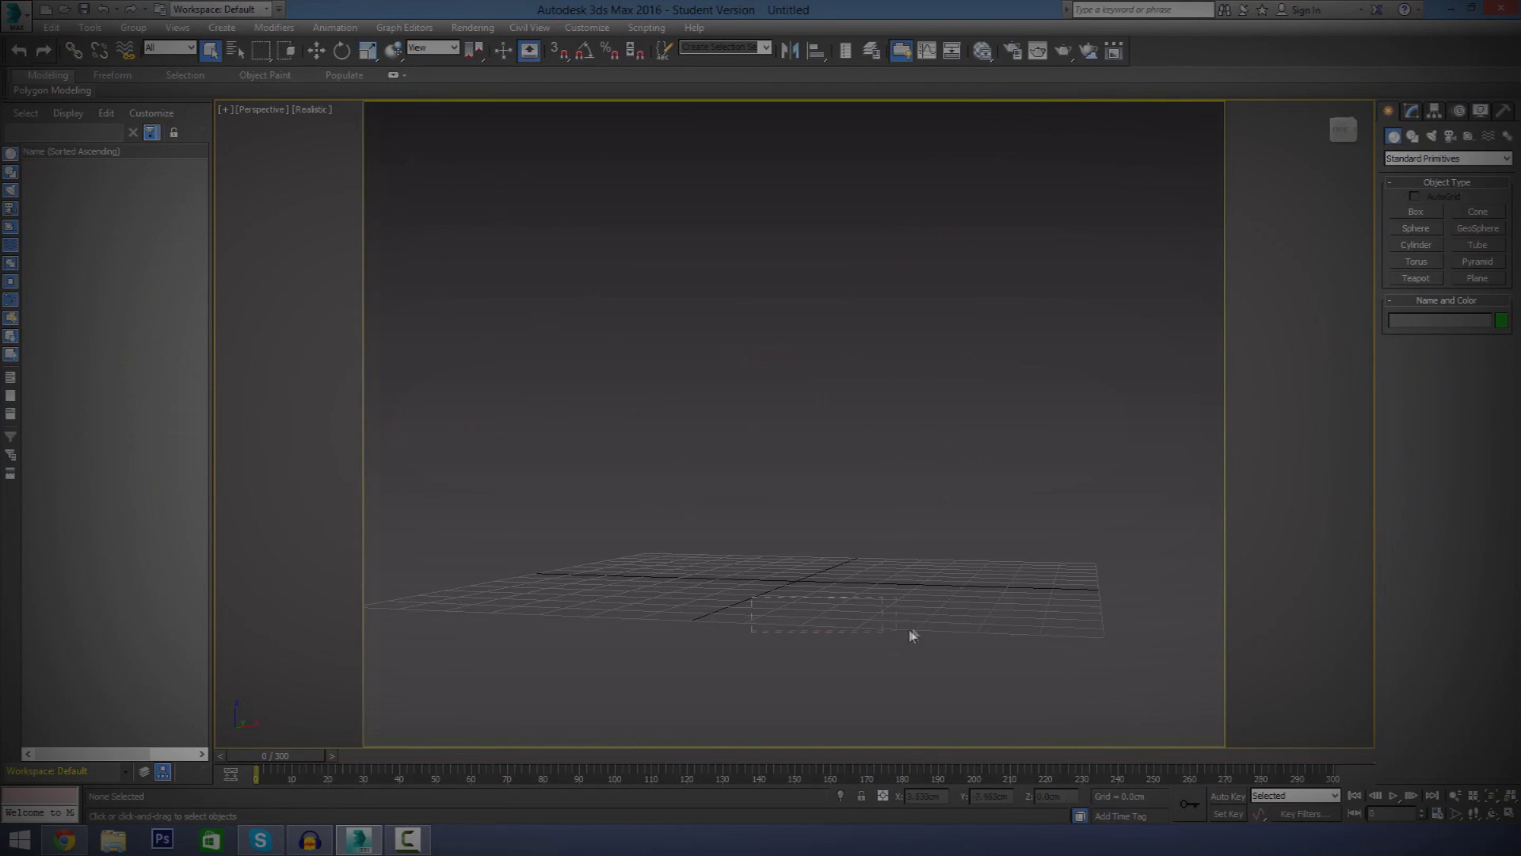
drag(910, 630, 935, 605)
mouse_move(1340, 133)
mouse_down()
mouse_move(1313, 151)
mouse_move(1337, 158)
mouse_move(1340, 133)
mouse_up()
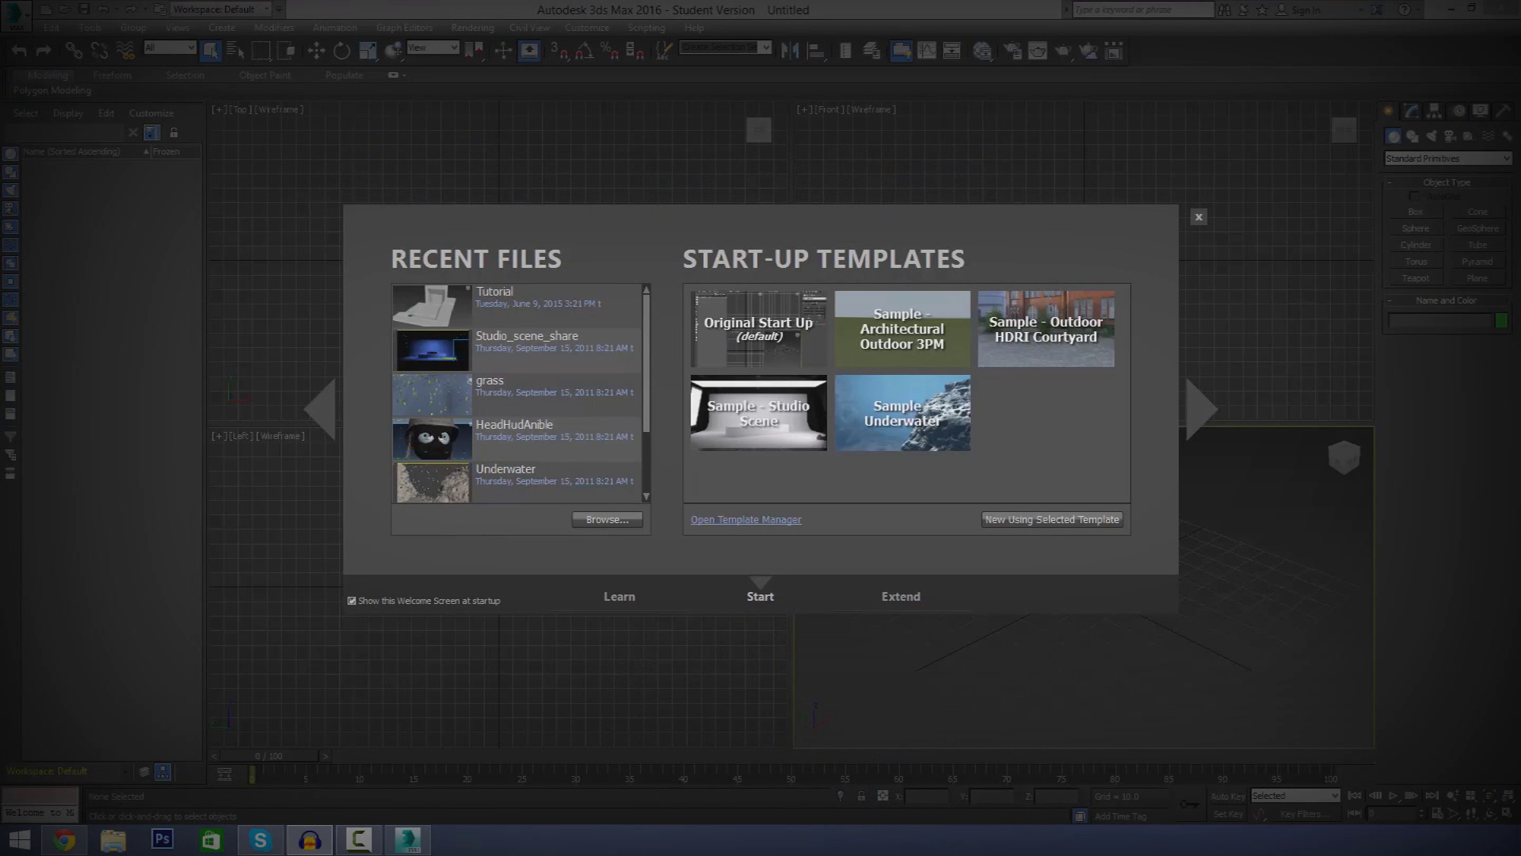
Start a scene from the default Original Start Up template
double_click(745, 331)
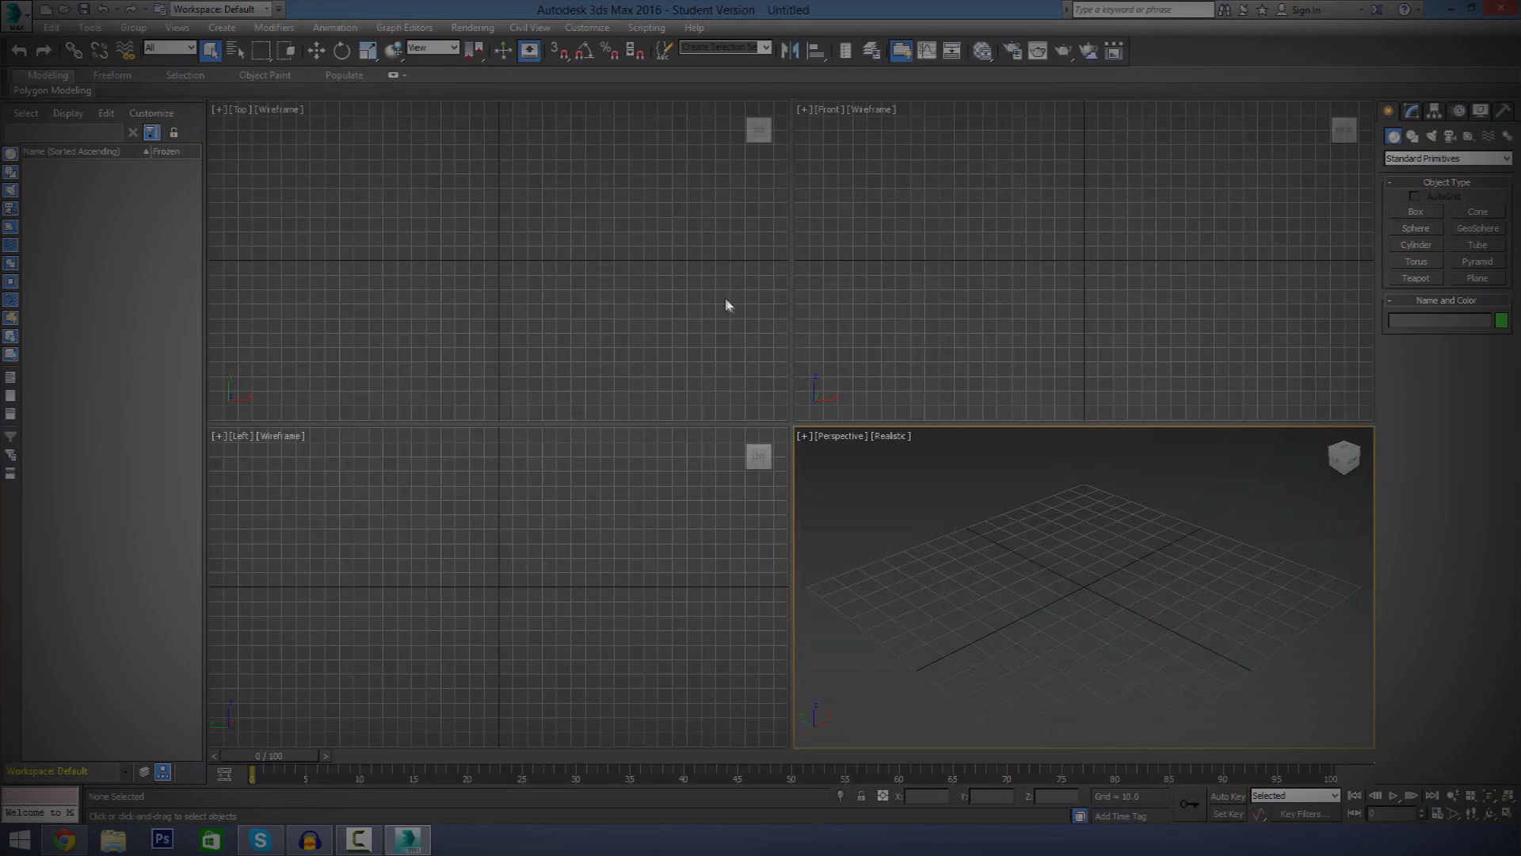
Examine the four-viewport layout by making the Top, Front, Left and Perspective viewports active in turn
click(798, 399)
click(649, 326)
click(721, 475)
click(847, 469)
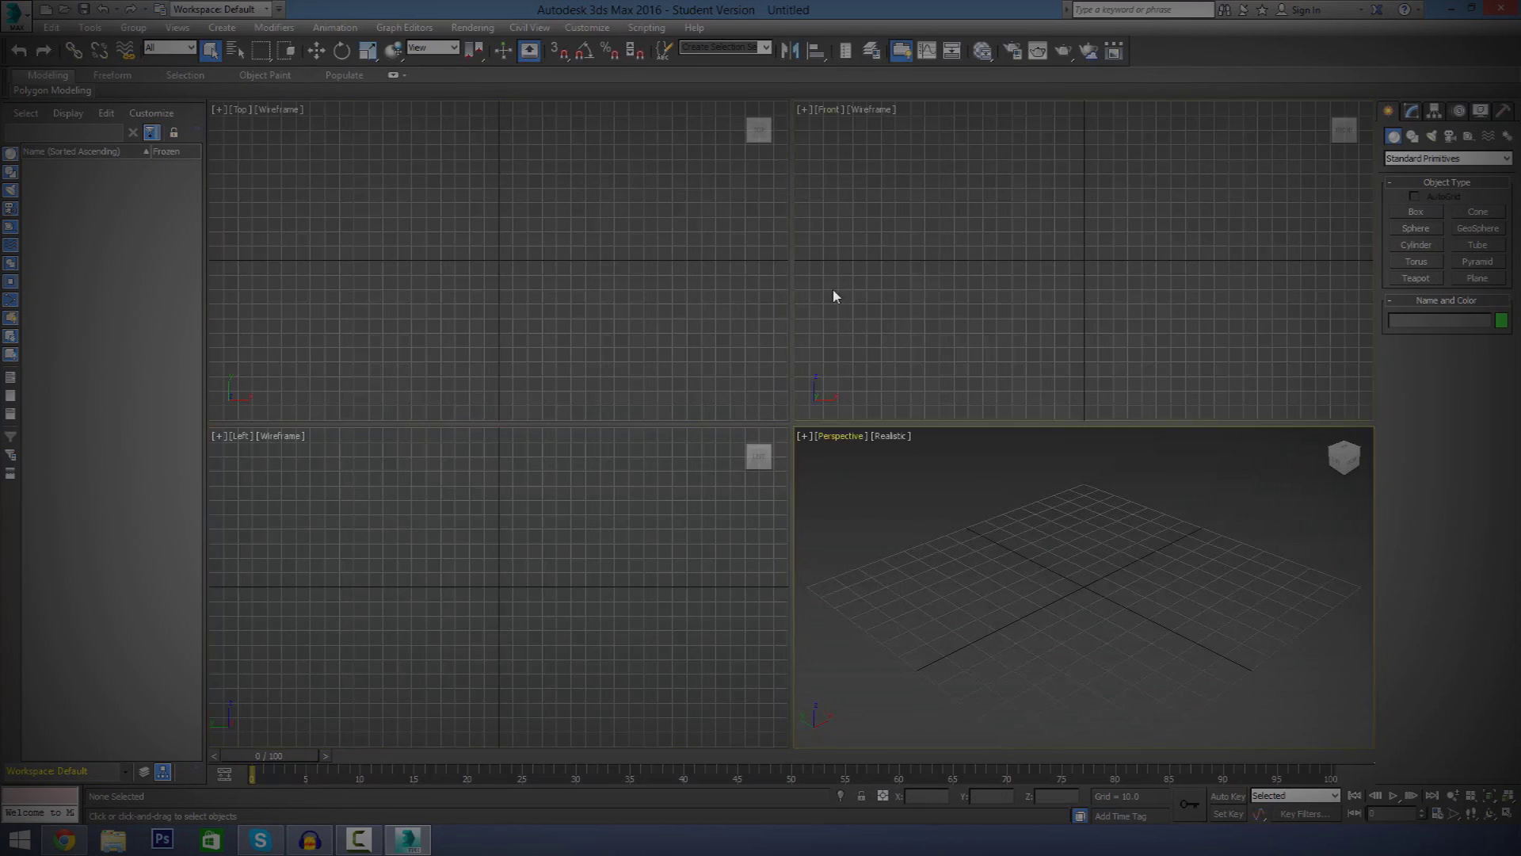
click(833, 290)
click(663, 345)
click(659, 474)
click(942, 469)
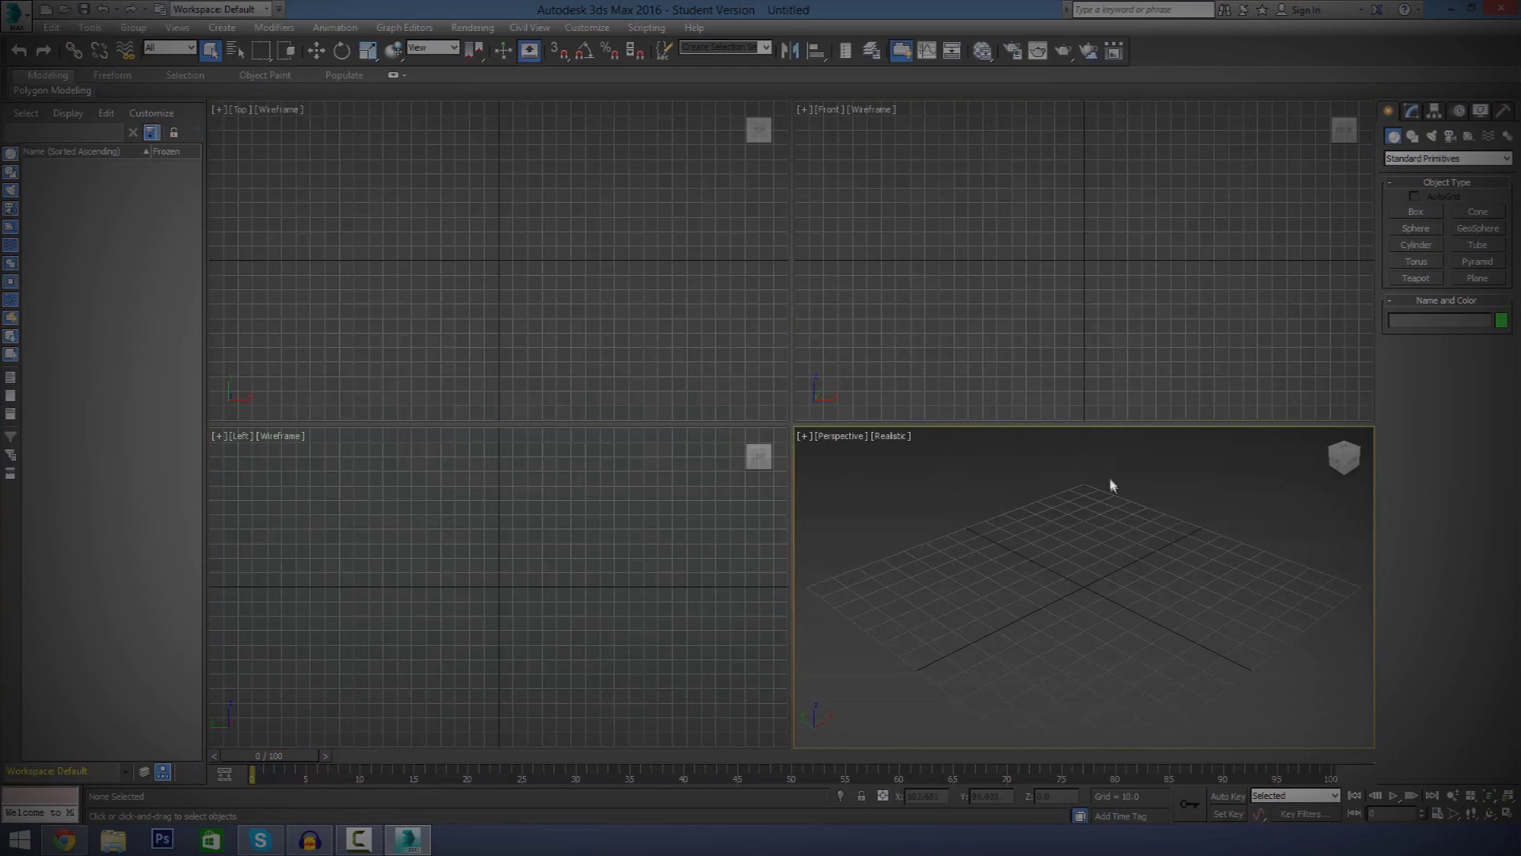
click(650, 583)
click(768, 230)
click(878, 268)
click(883, 499)
click(749, 484)
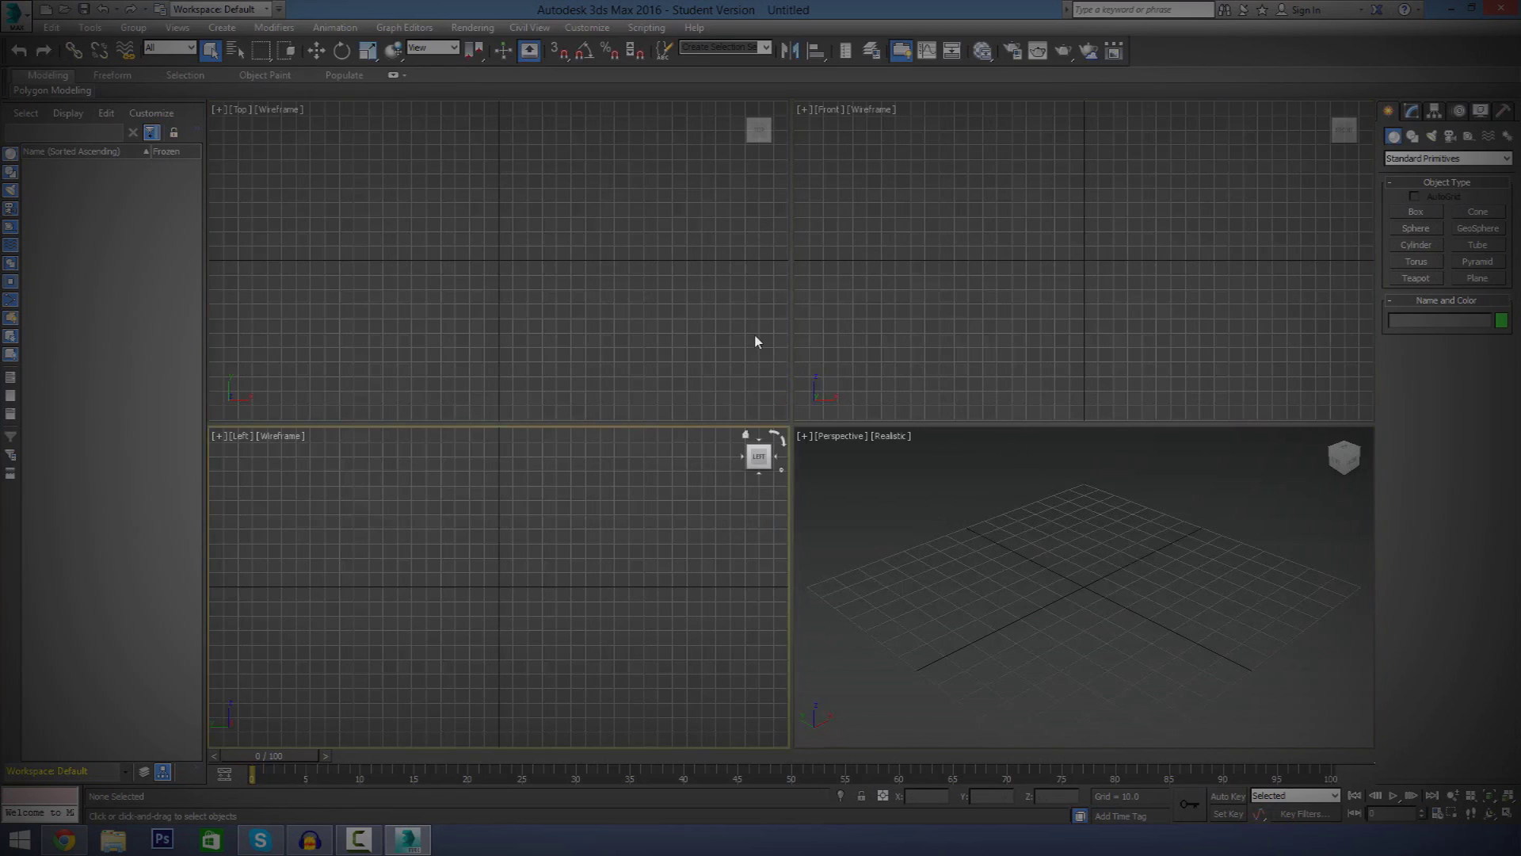
click(753, 339)
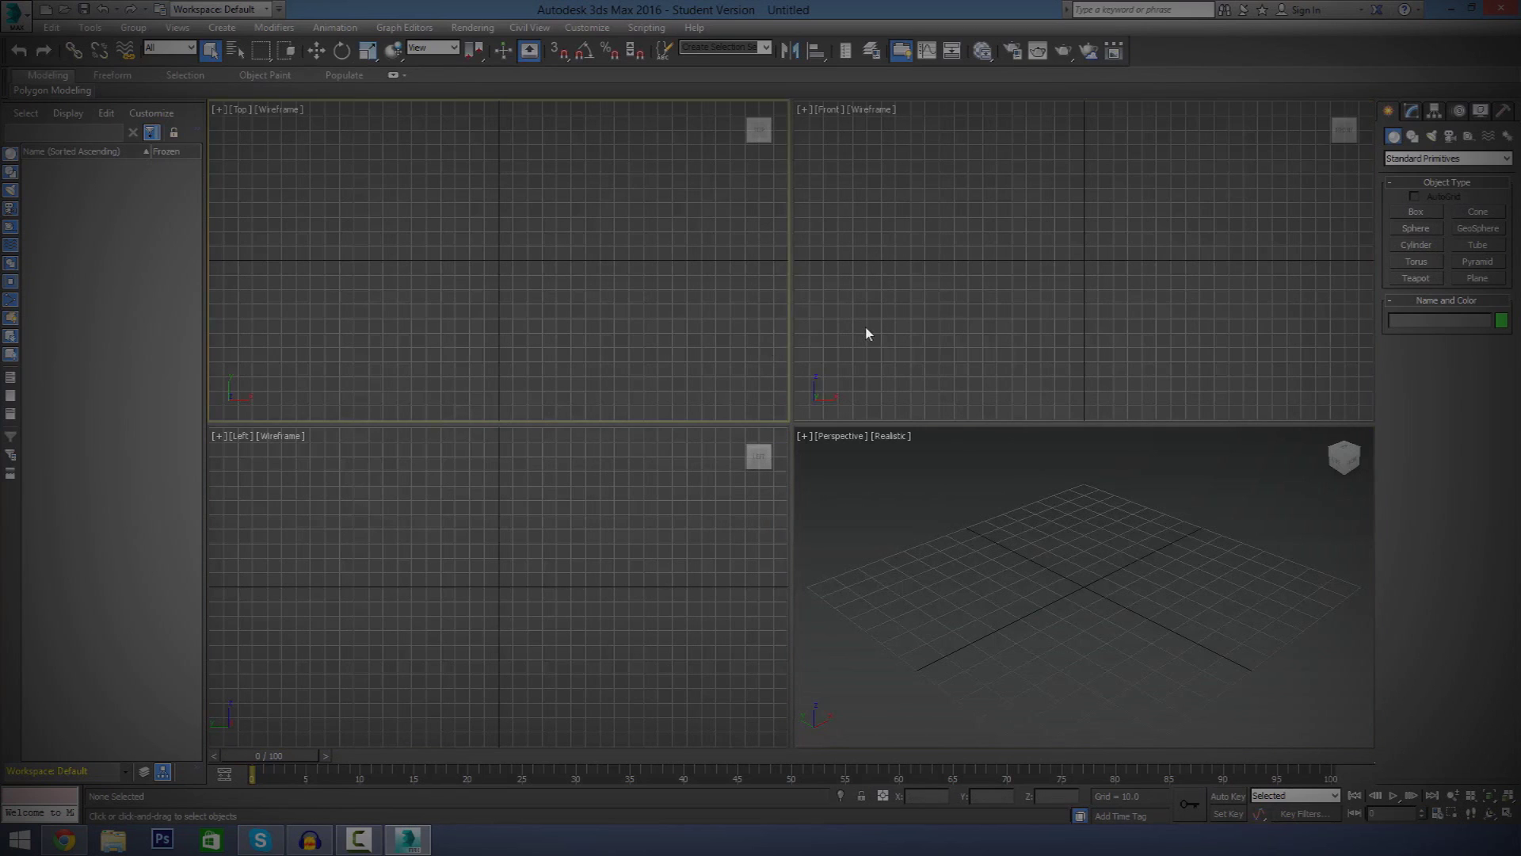
click(1171, 440)
click(703, 571)
click(720, 268)
click(954, 195)
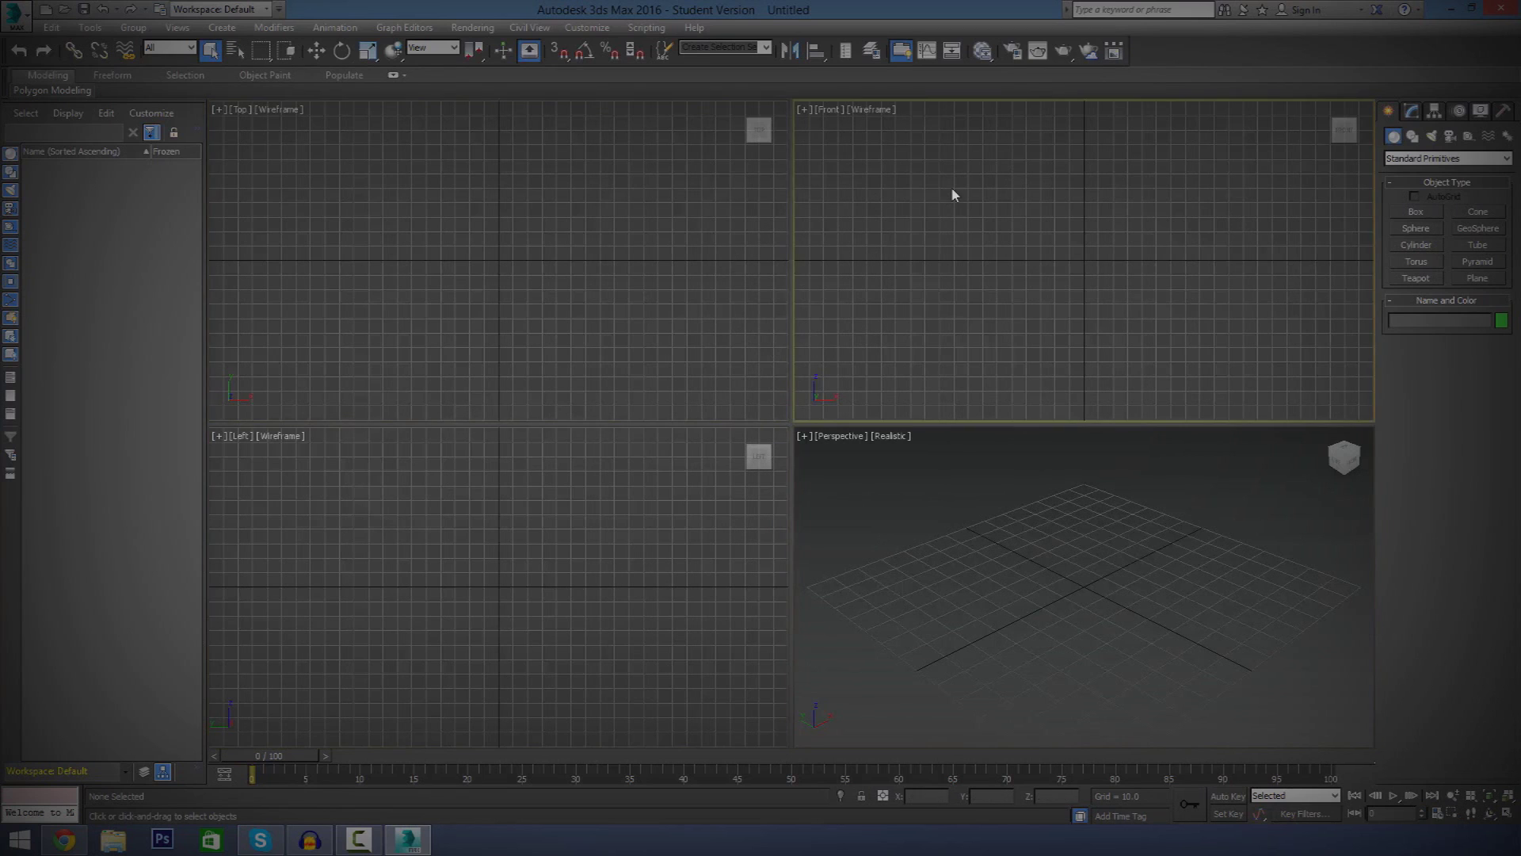
Explore the viewports' ViewCubes, turning the Left viewport to the Front view and back to Left
mouse_move(1335, 148)
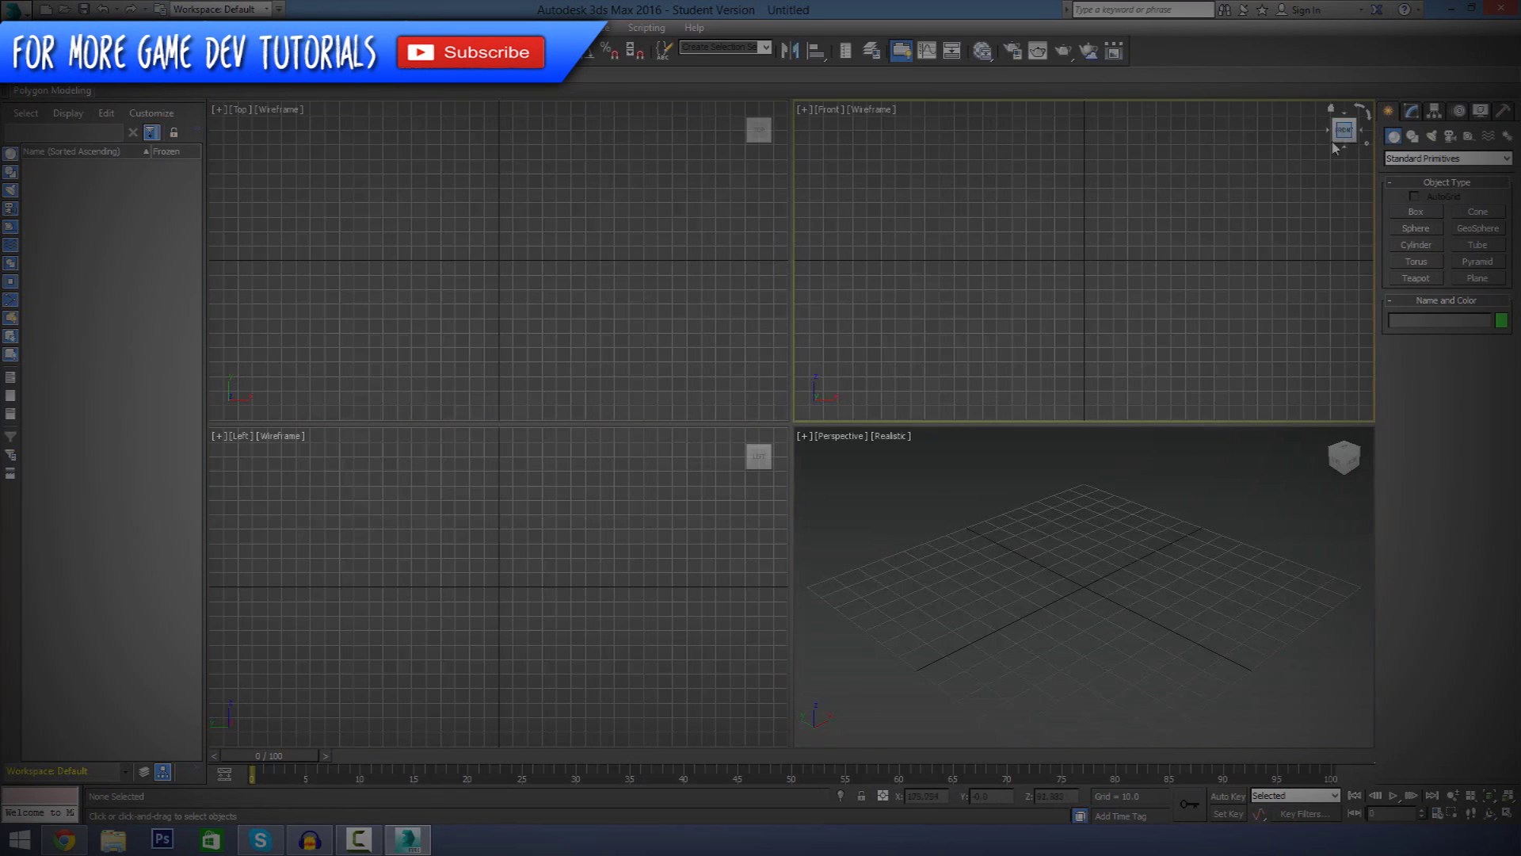
click(759, 136)
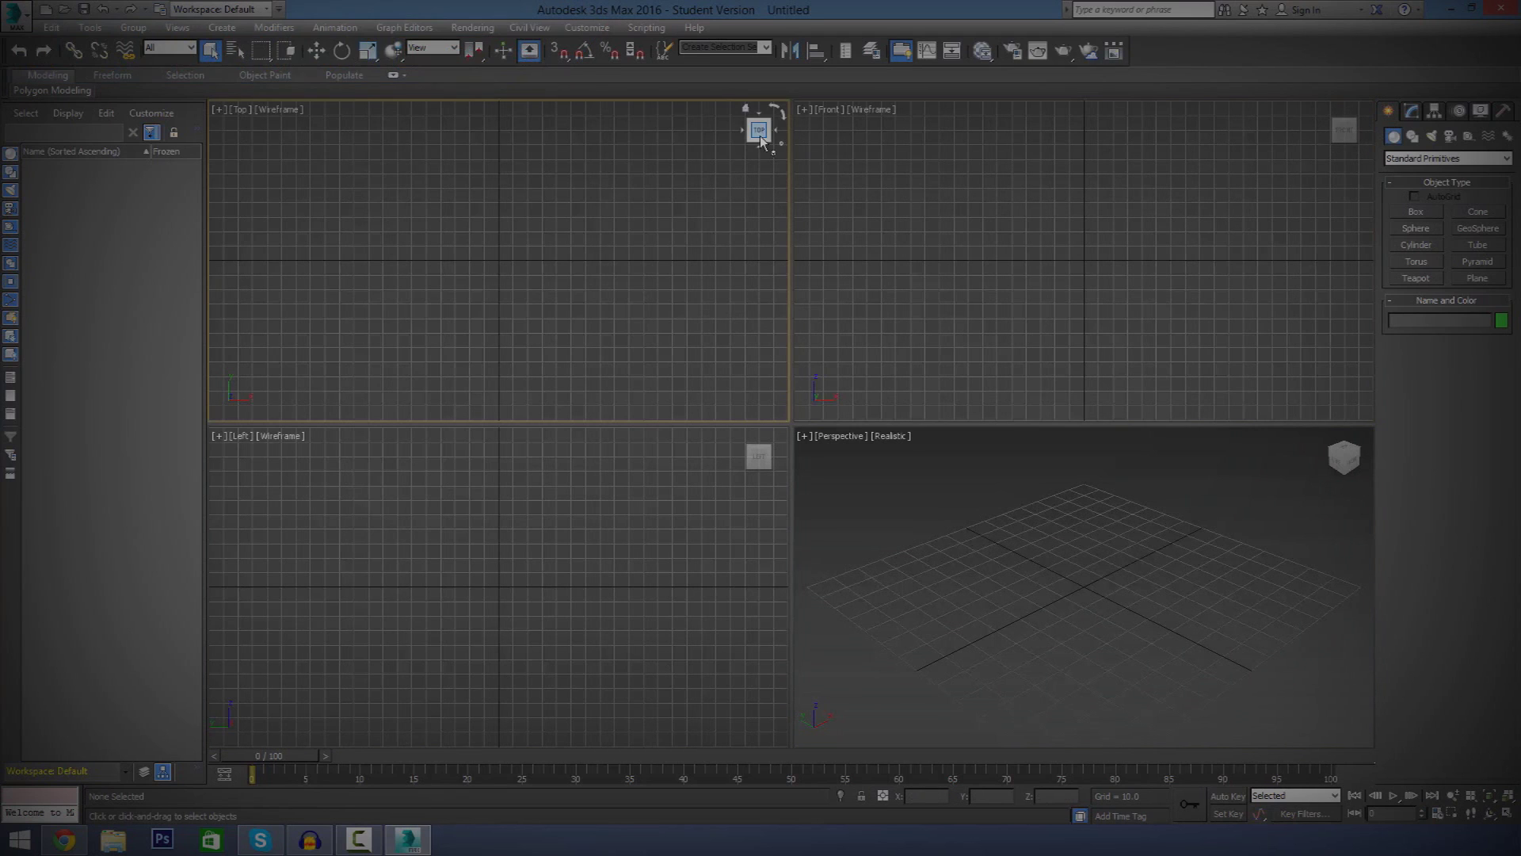
click(1342, 145)
click(751, 474)
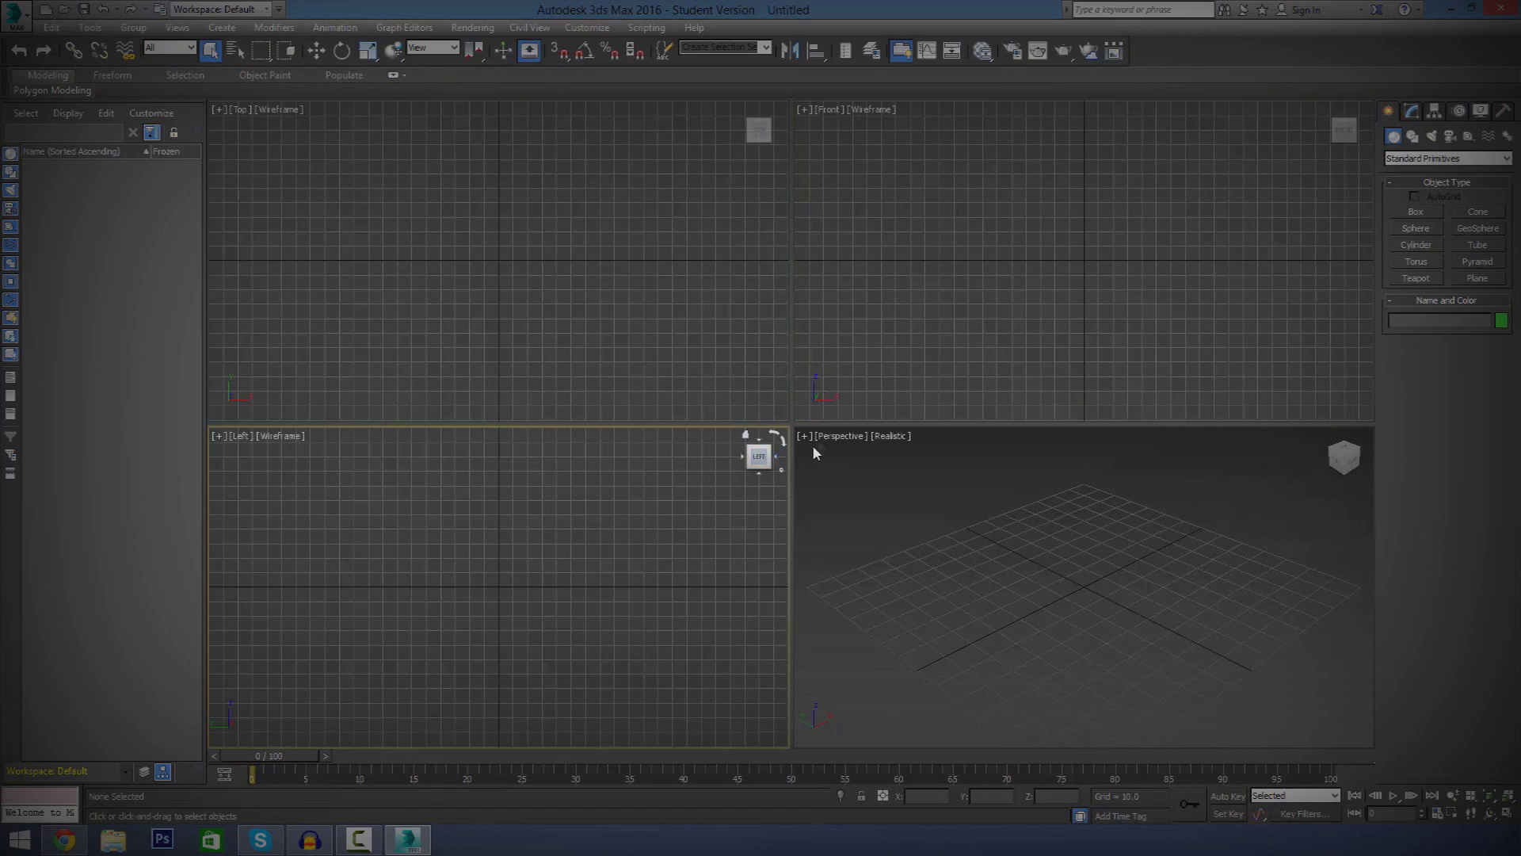
right_click(758, 456)
click(1109, 531)
click(763, 460)
click(779, 464)
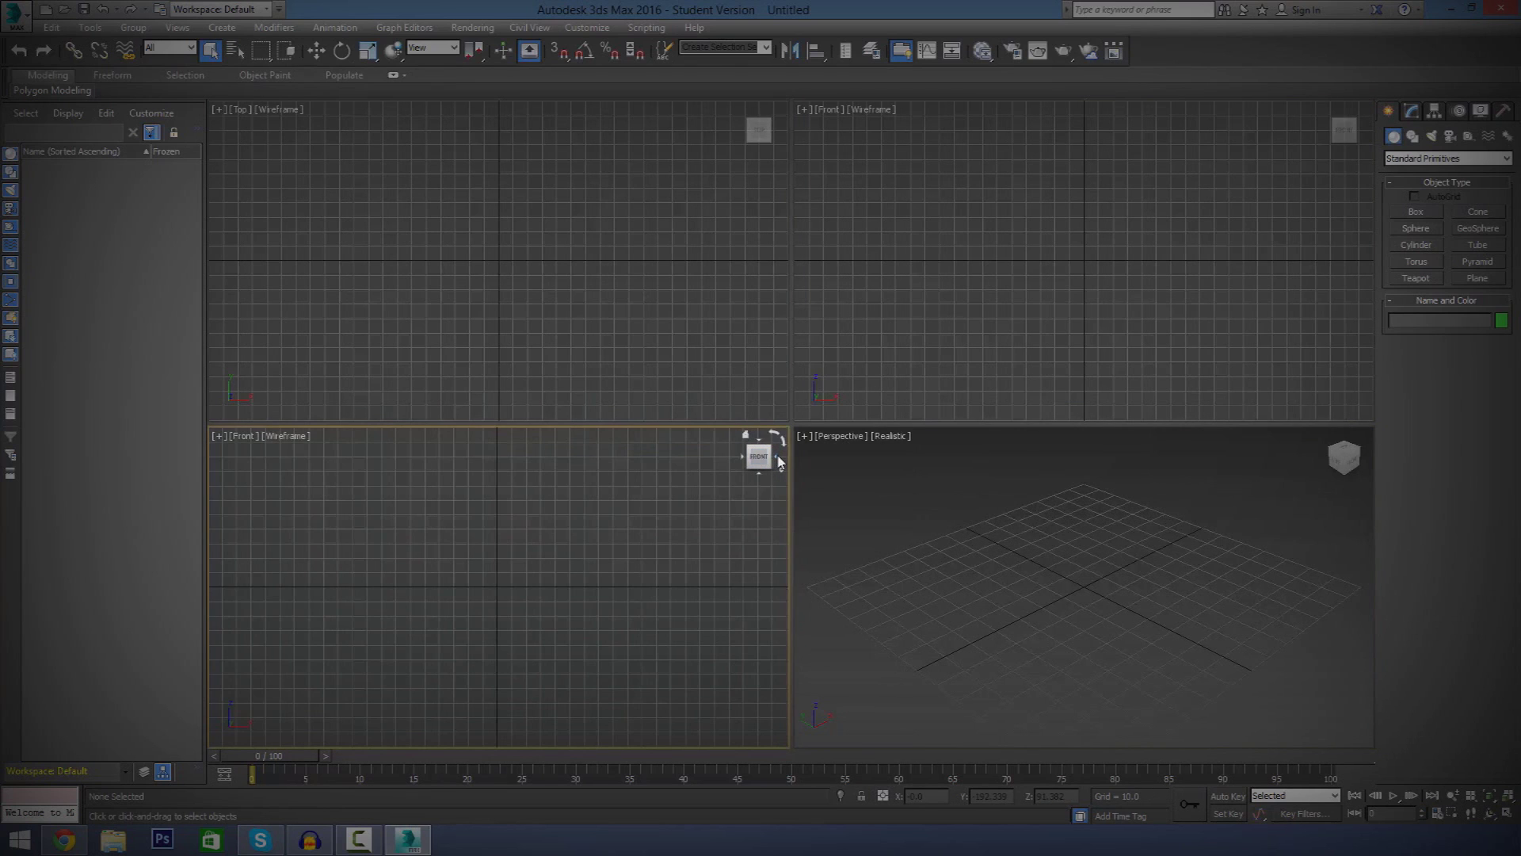
click(743, 457)
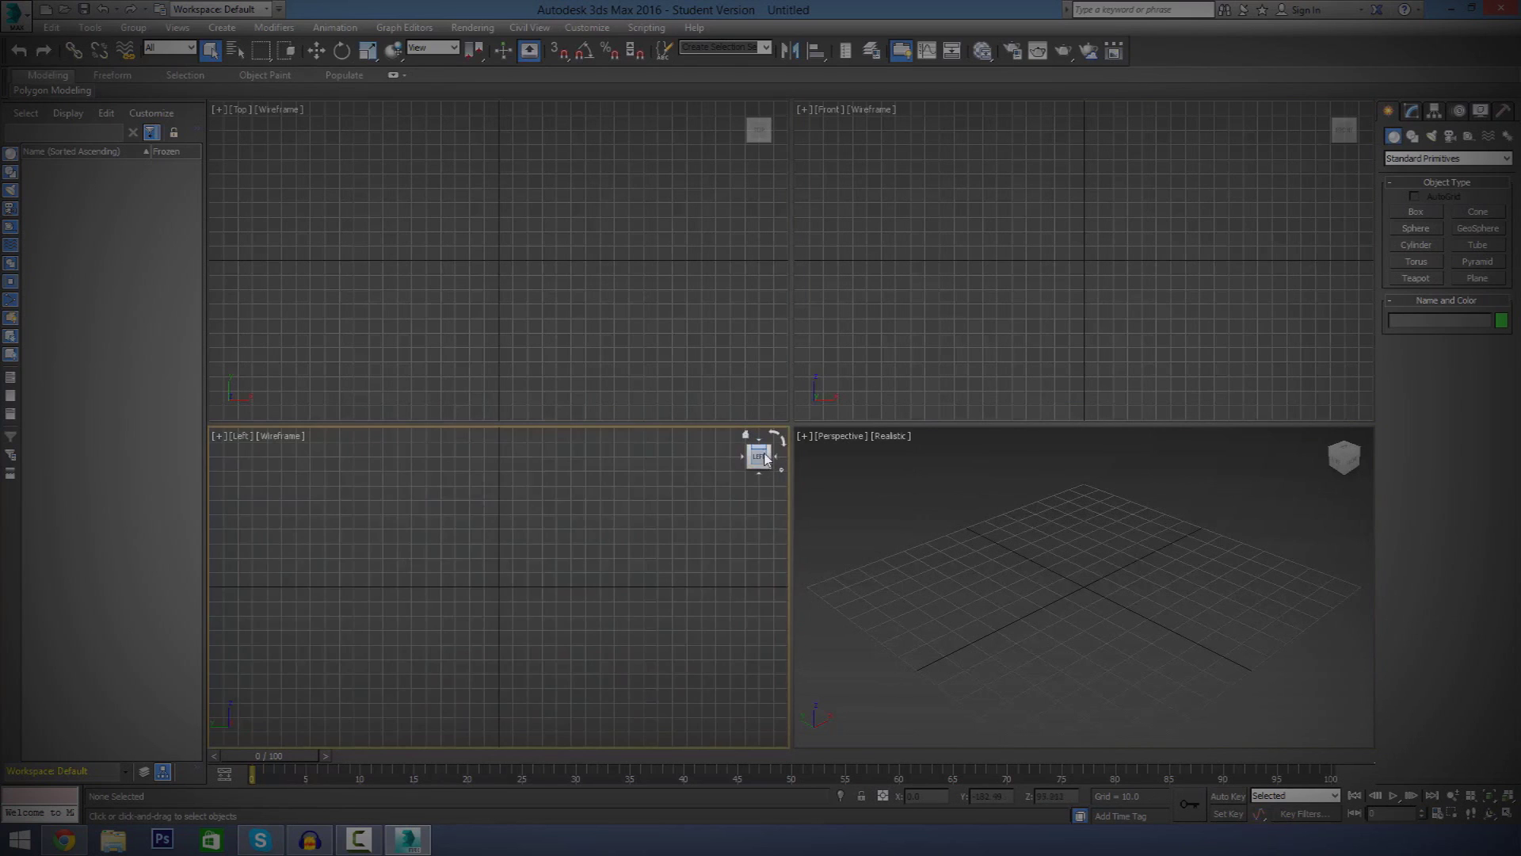
Rotate the Left viewport into an angled orthographic view and tilt the Perspective view slightly
mouse_move(761, 458)
mouse_down()
mouse_move(731, 462)
mouse_move(744, 485)
mouse_move(725, 473)
mouse_move(752, 488)
mouse_move(739, 466)
mouse_move(760, 457)
mouse_move(756, 477)
mouse_move(758, 456)
mouse_up()
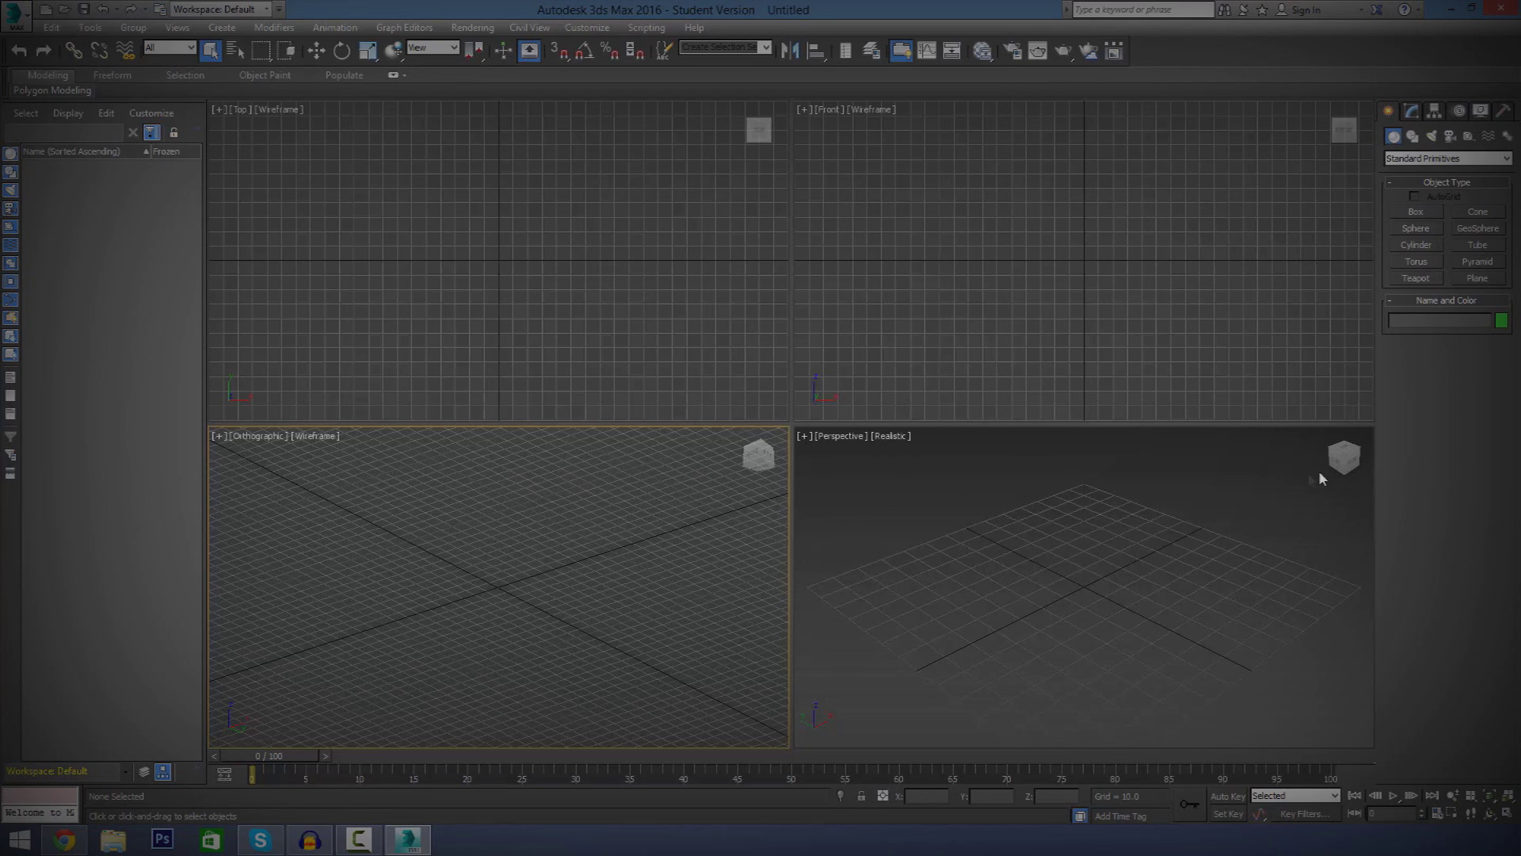
drag(1340, 470, 1339, 475)
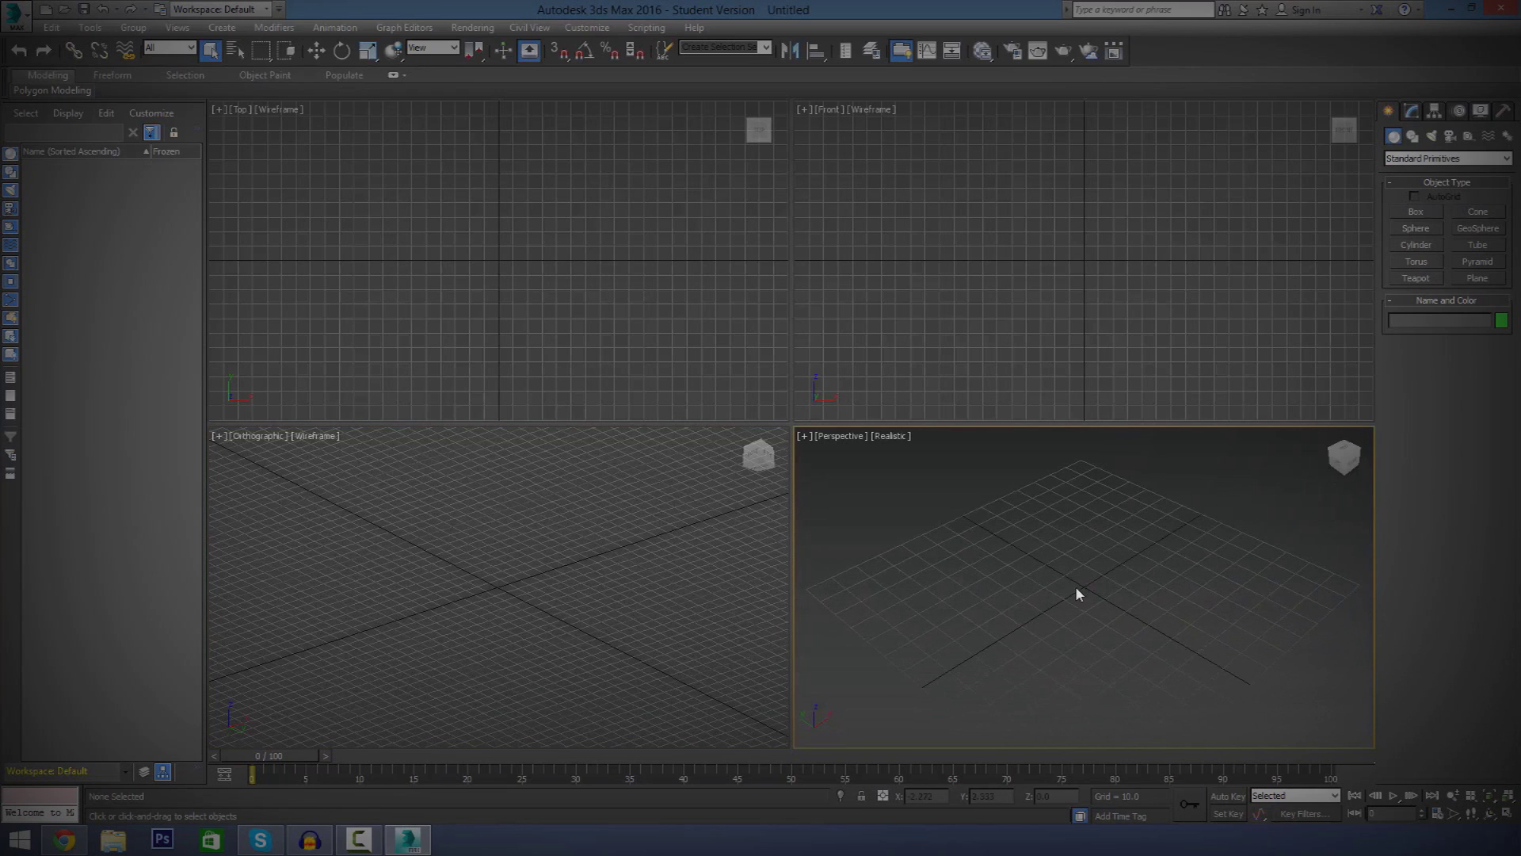
drag(1036, 652, 1013, 654)
Create a box about 98 long, 77 wide and 45 high at the centre of the grid in the Perspective viewport
click(1419, 213)
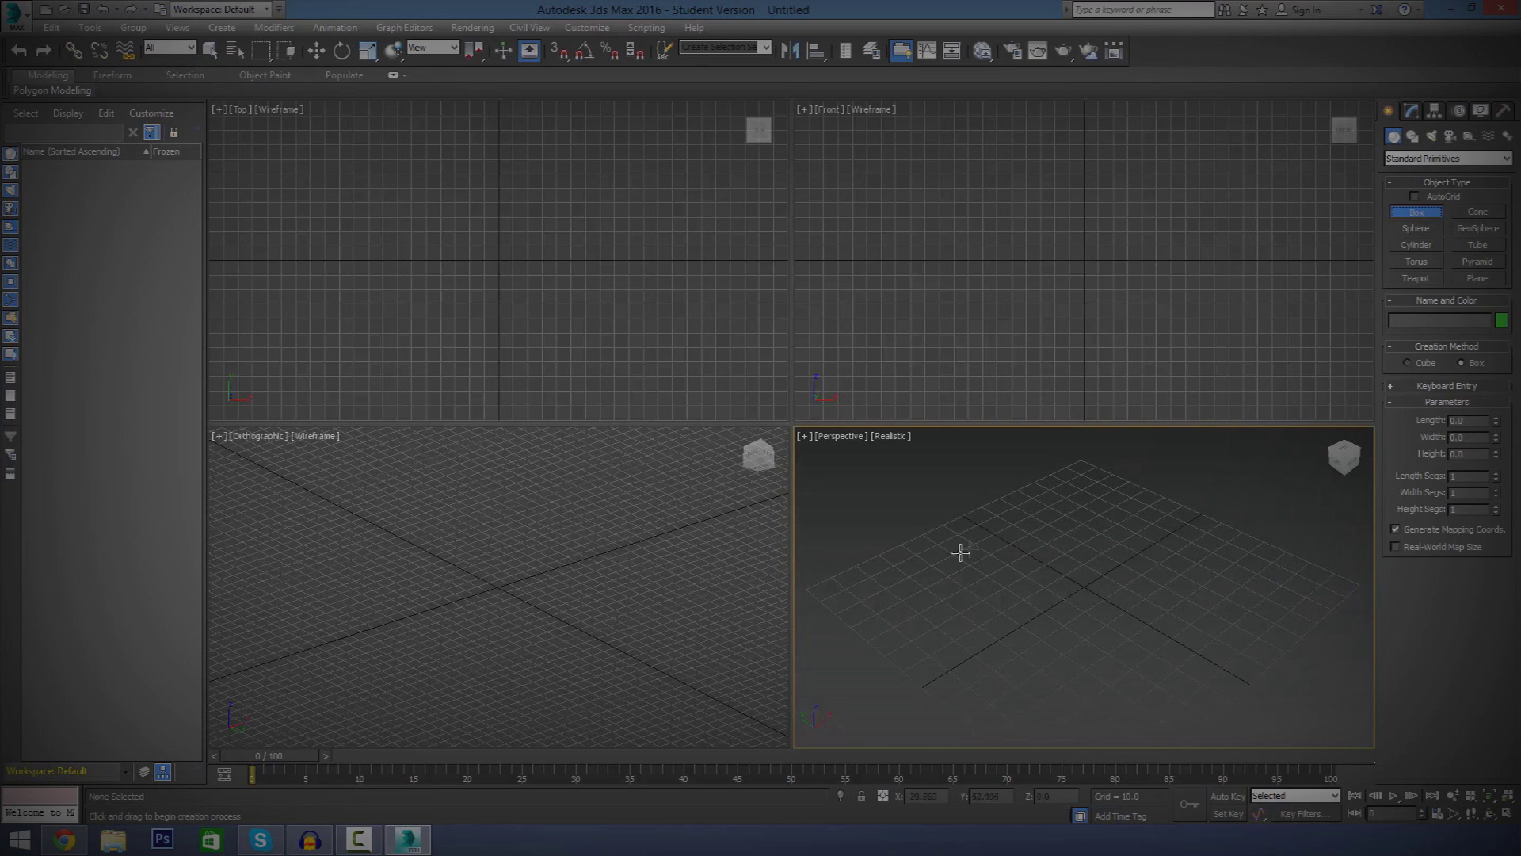
drag(931, 569, 1260, 581)
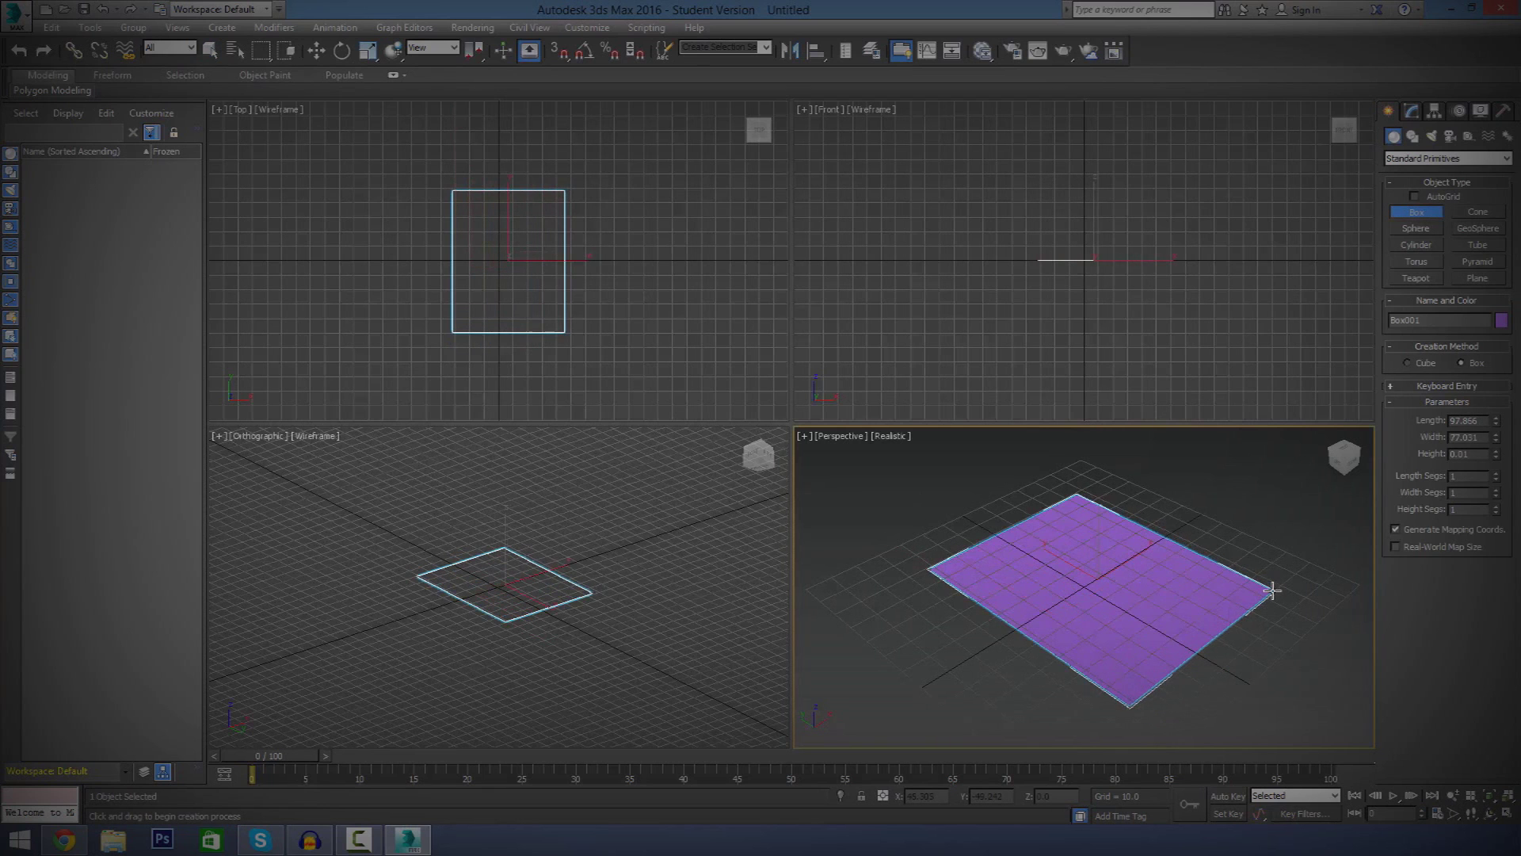
click(1244, 480)
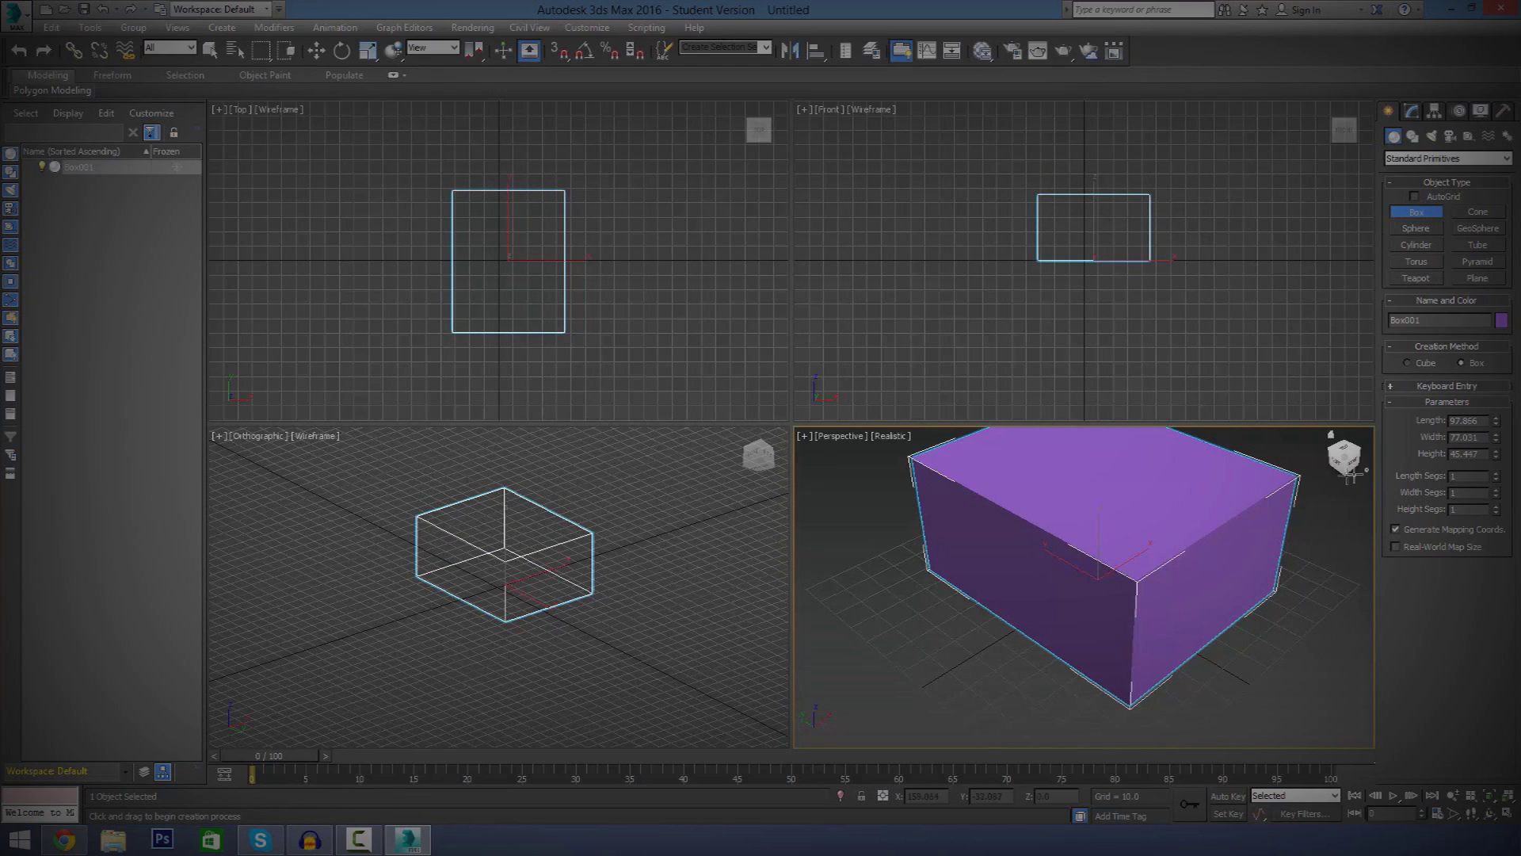
mouse_move(1341, 459)
mouse_down()
mouse_move(1316, 448)
mouse_move(1282, 468)
mouse_move(1334, 438)
mouse_move(1339, 467)
mouse_up()
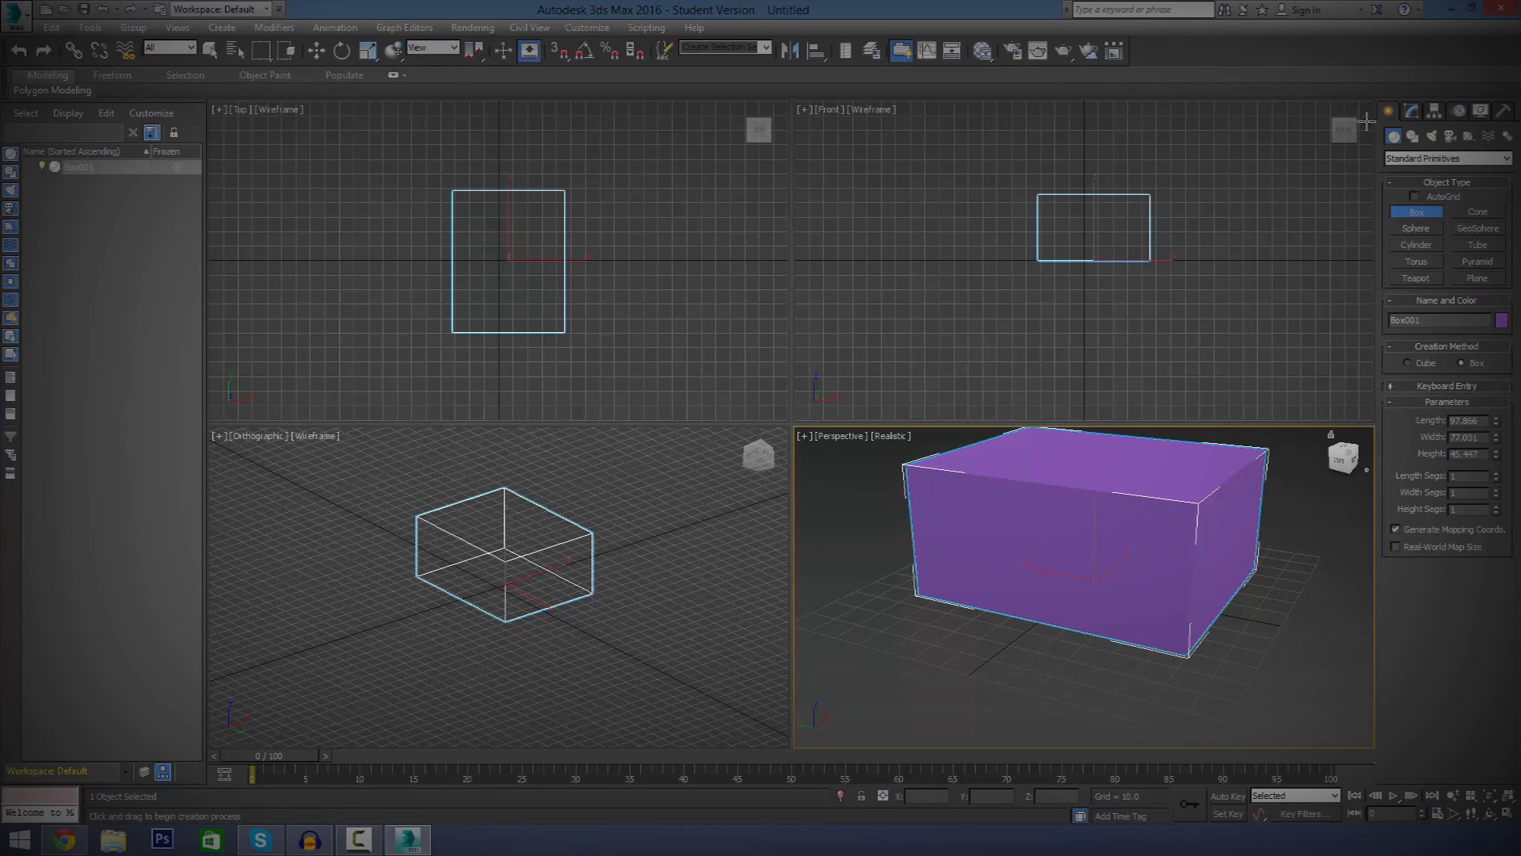
Move the box across the ground plane with Select and Move to about X -9.4, Y -10.7
click(316, 51)
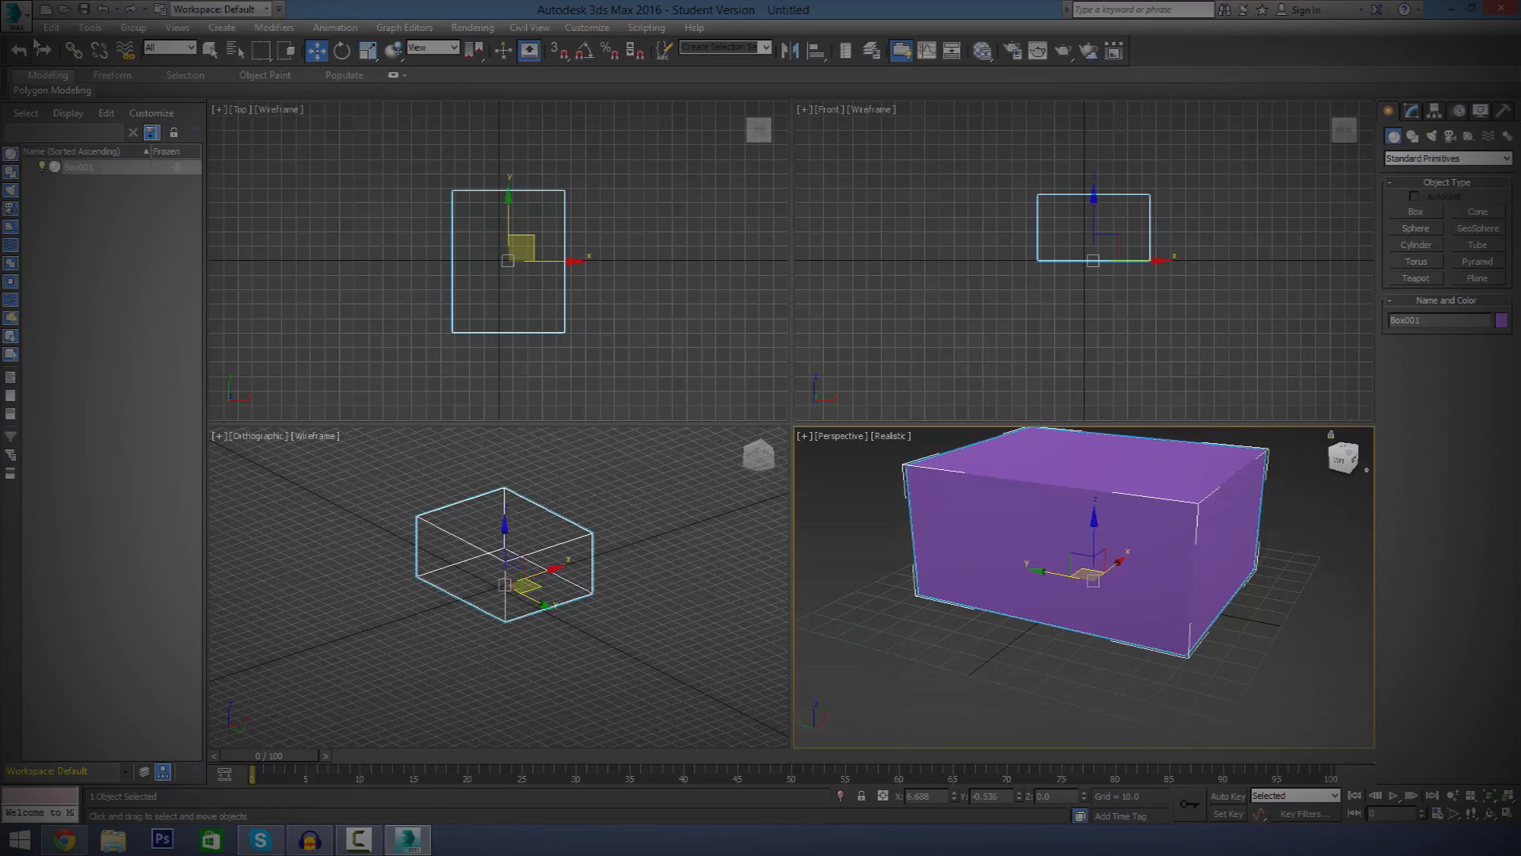
click(18, 14)
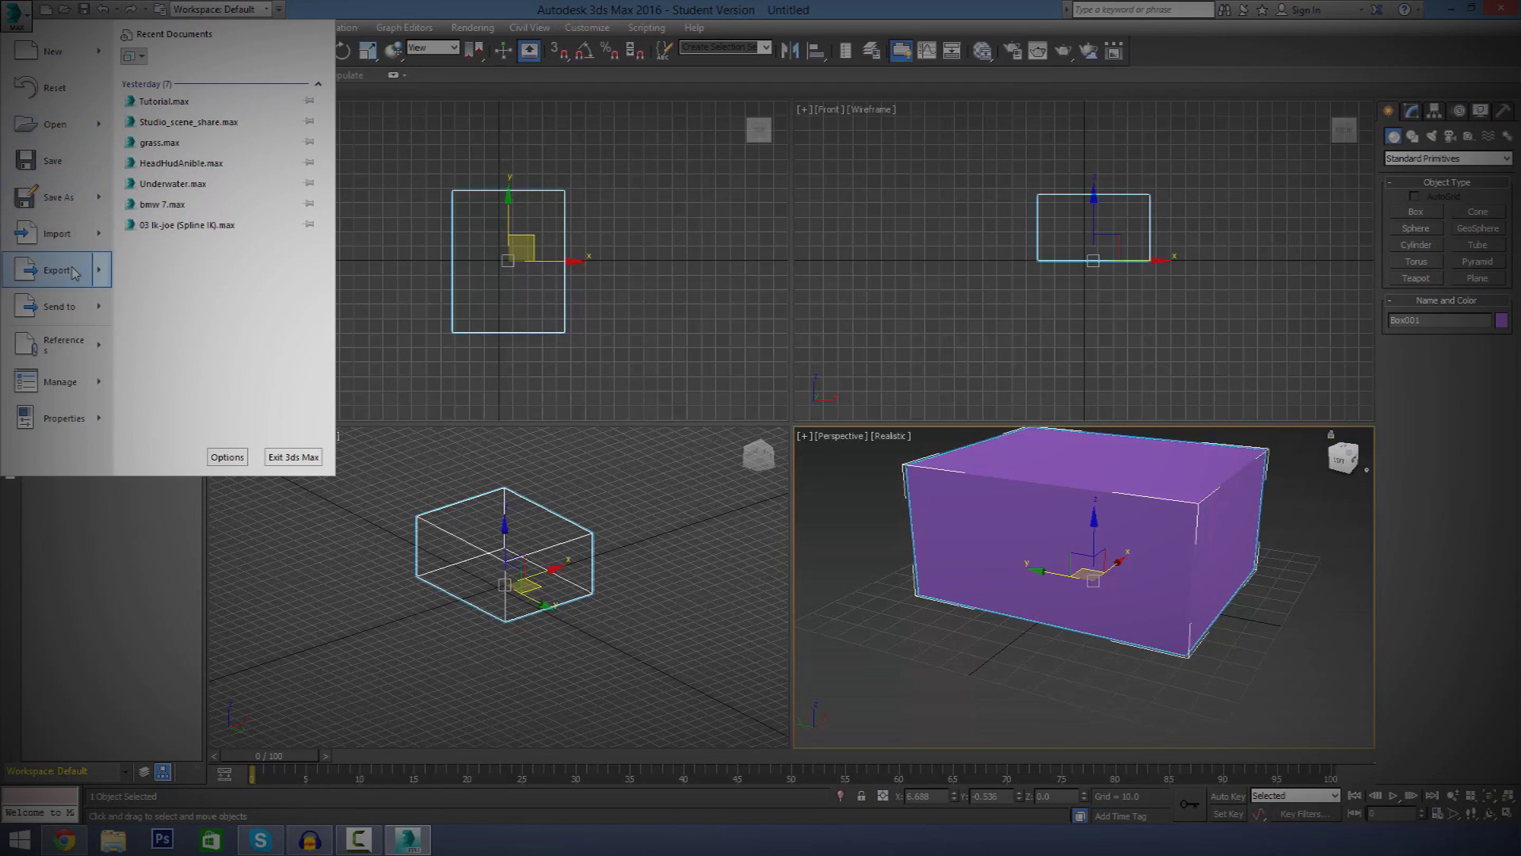
click(1075, 131)
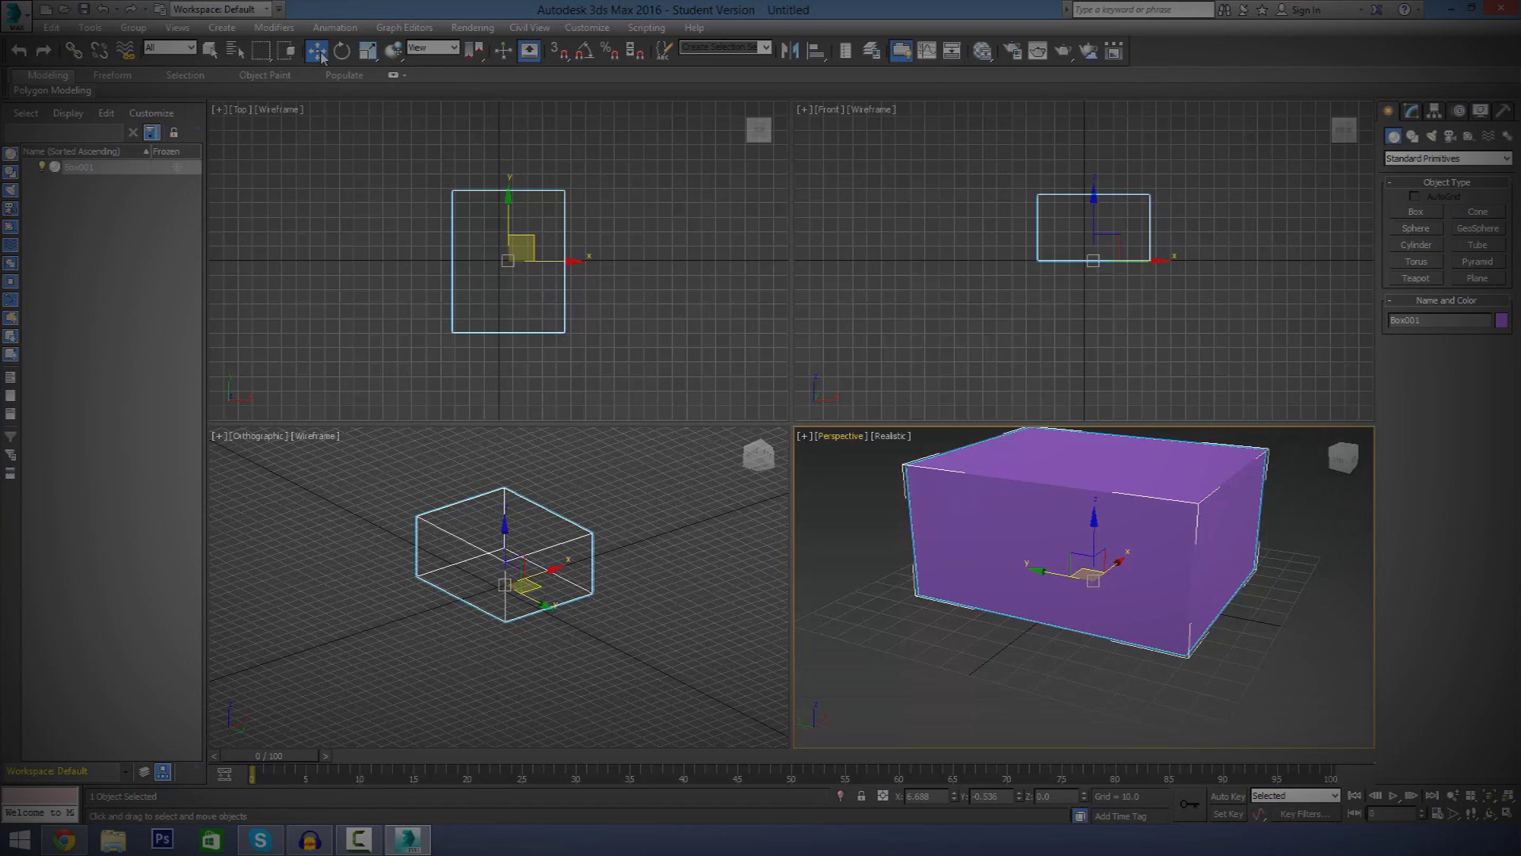
mouse_move(1082, 569)
mouse_down()
mouse_move(912, 624)
mouse_move(1097, 591)
mouse_up()
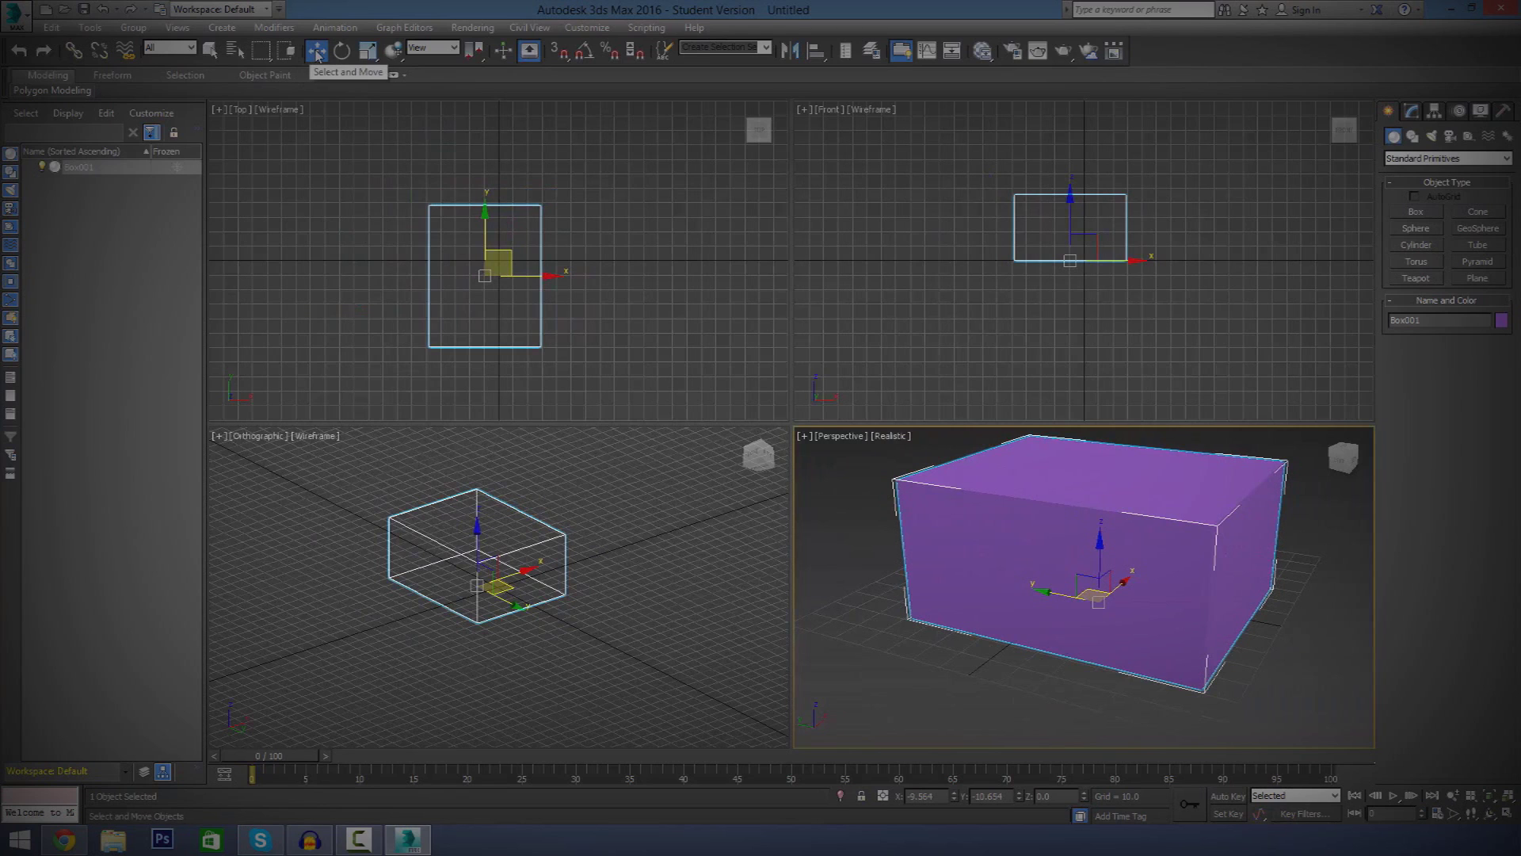
Compare the Rotate, Uniform Scale, Place and Move gizmos on the selected box by switching between the transform tools
click(343, 51)
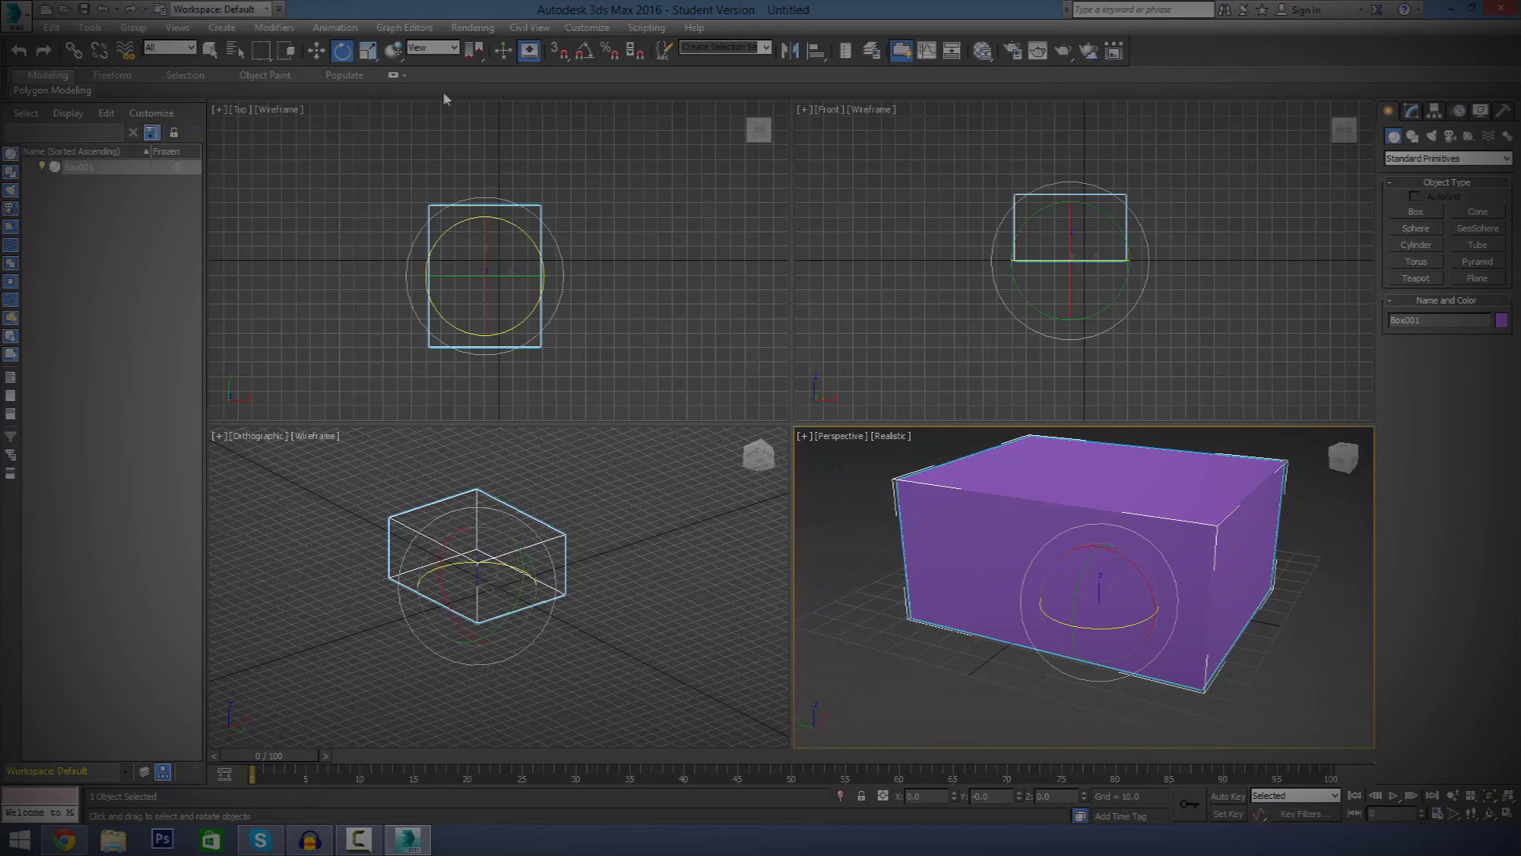
click(367, 52)
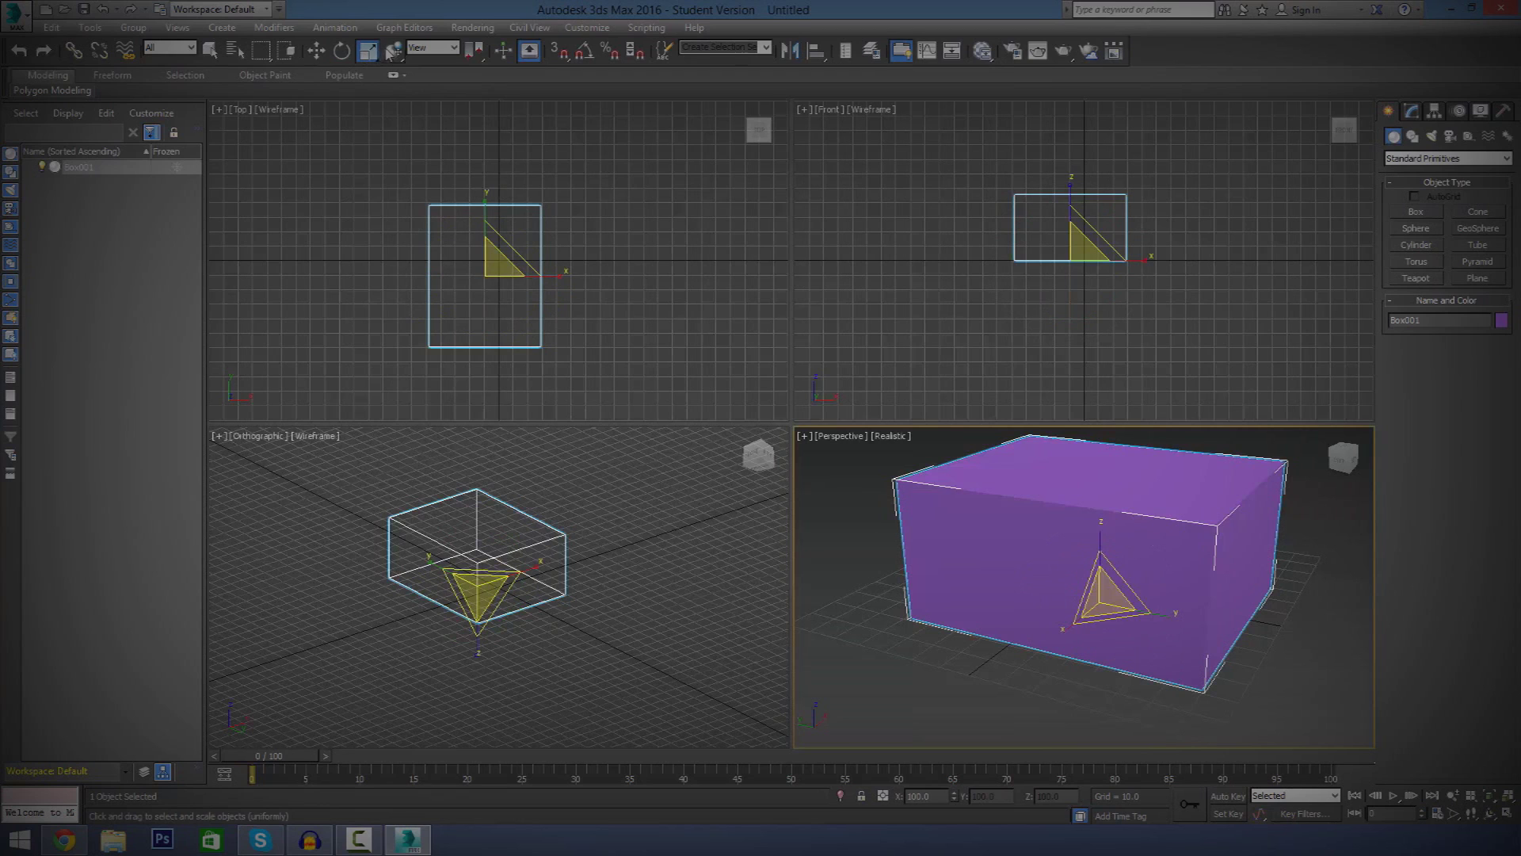
click(393, 51)
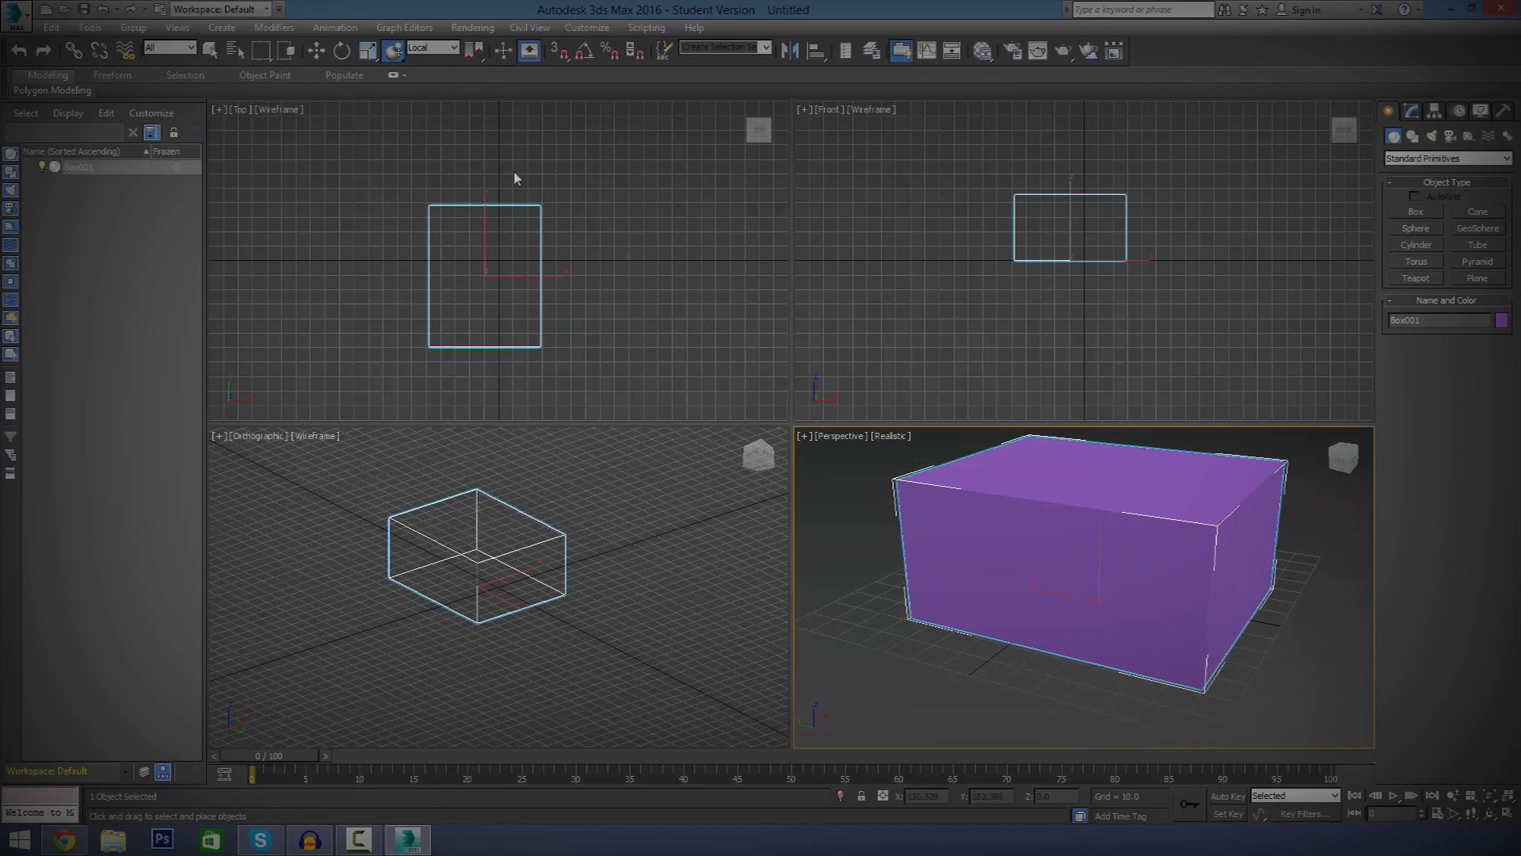
click(317, 52)
click(342, 51)
click(317, 51)
click(342, 52)
click(365, 53)
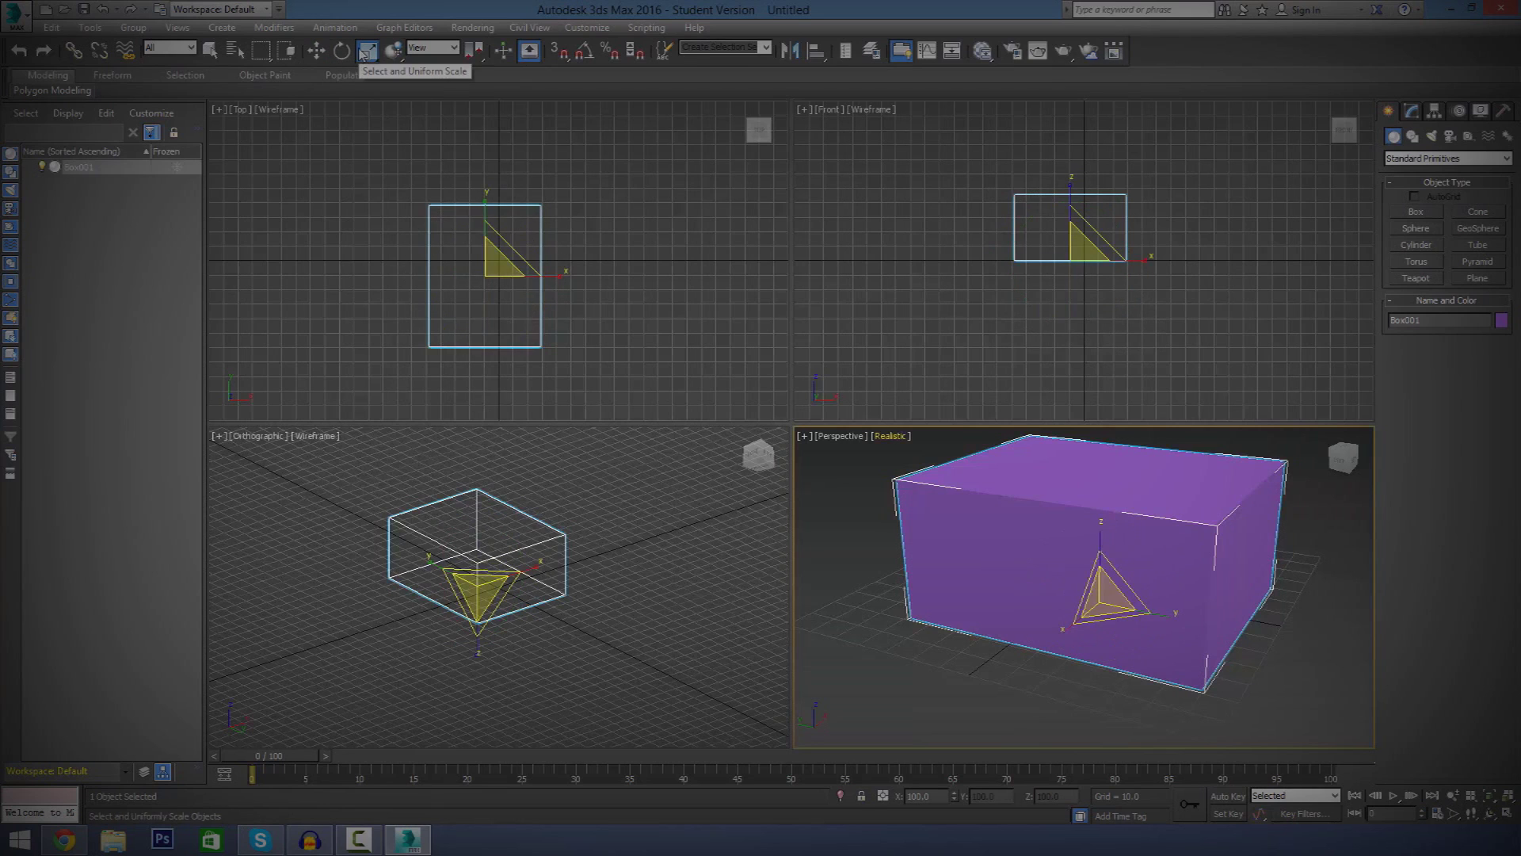
Move the box slightly across the ground plane toward negative X and positive Y in the Perspective viewport
click(317, 52)
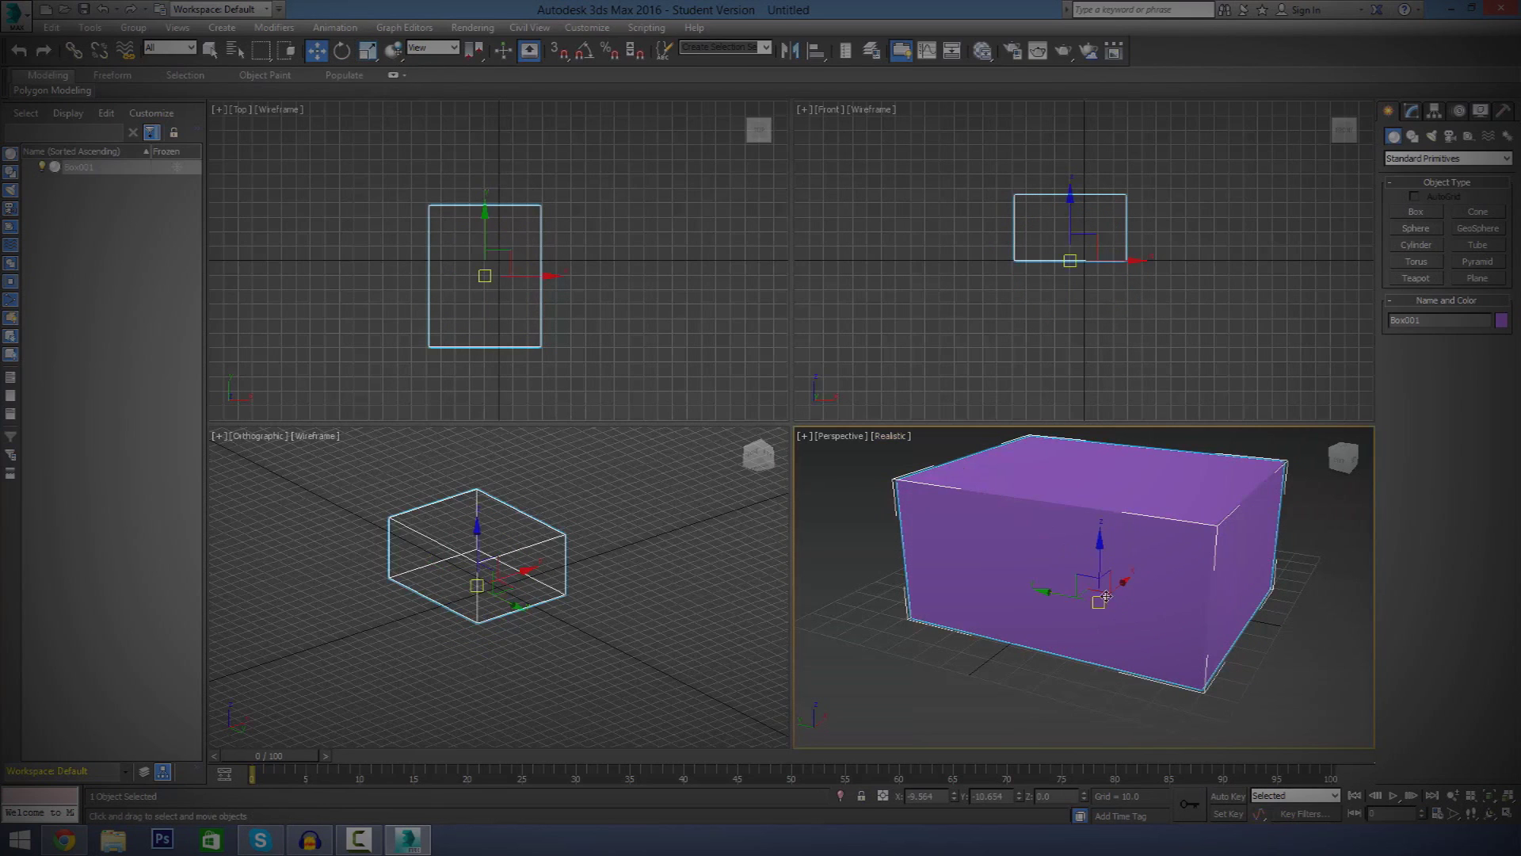
drag(1088, 588, 1038, 617)
Try rotating the box about 9 degrees around its Y axis in the Perspective viewport, and undo the rotation
click(342, 51)
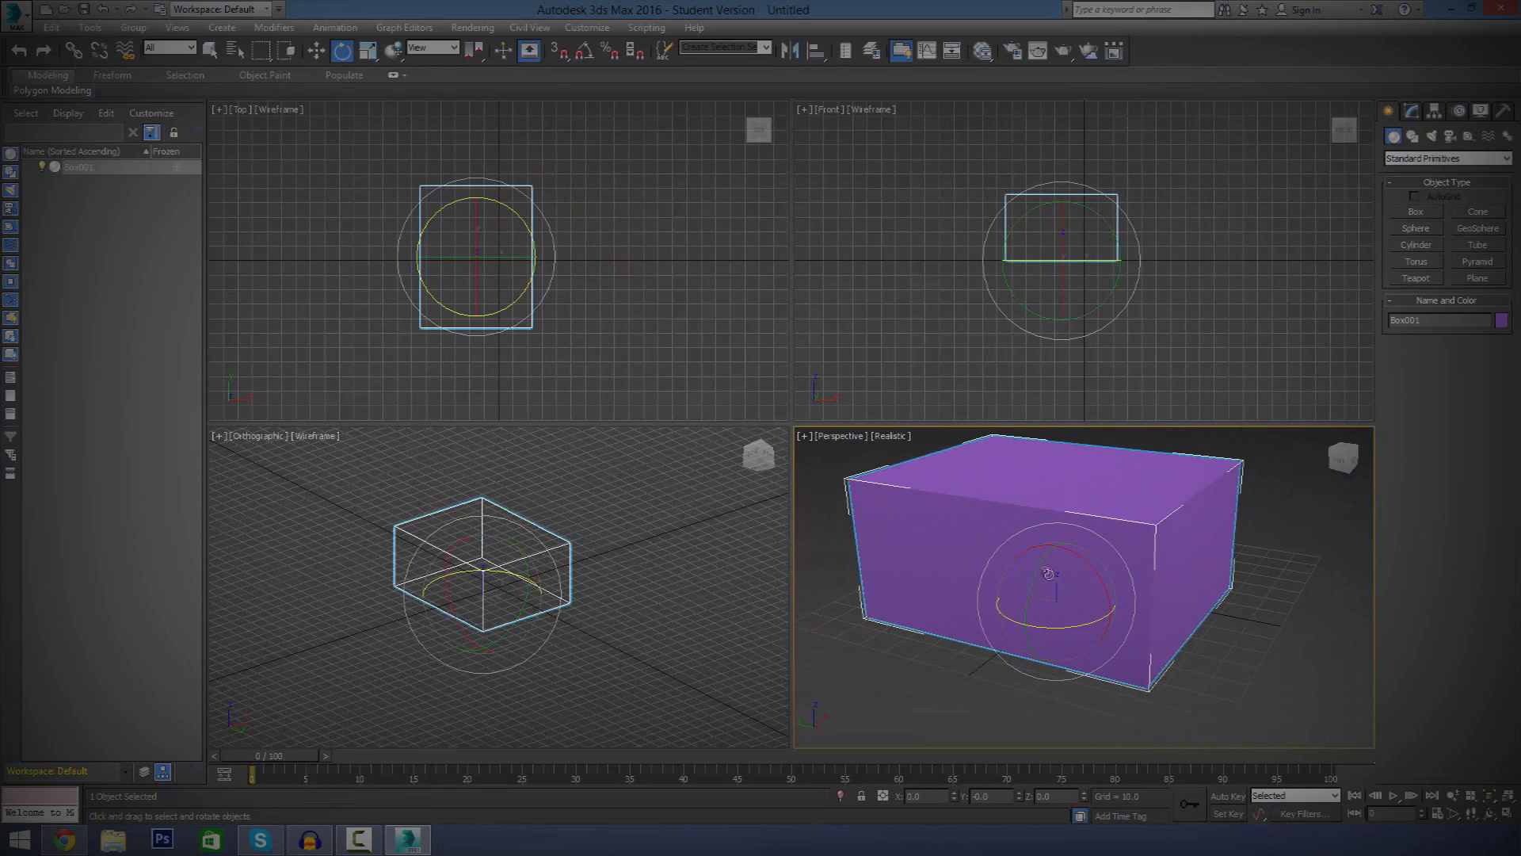
mouse_move(1043, 560)
mouse_down()
mouse_move(1036, 573)
mouse_move(1060, 582)
mouse_up()
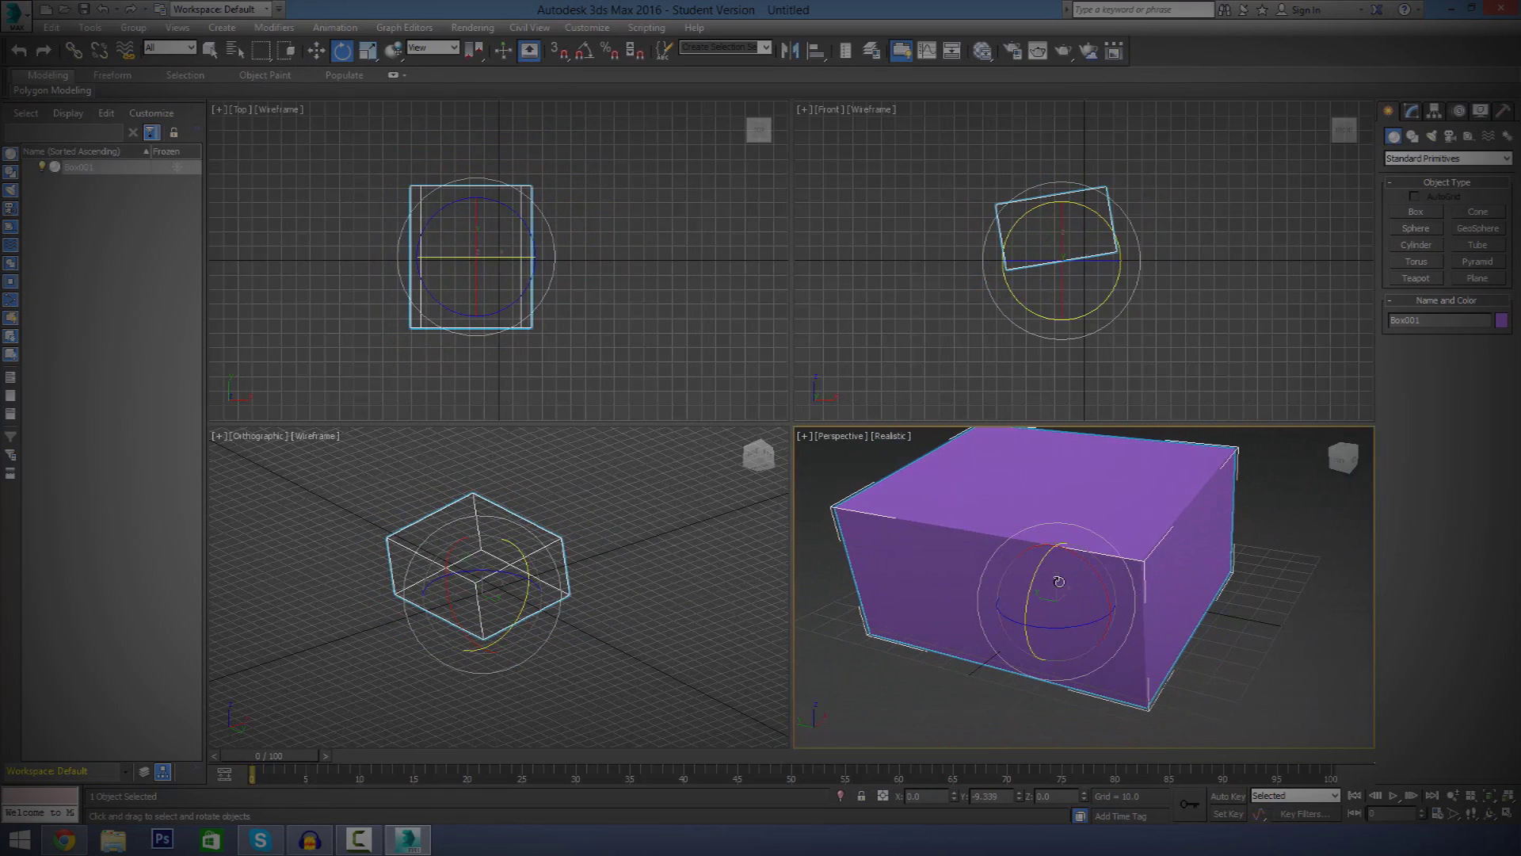
key(ctrl+z)
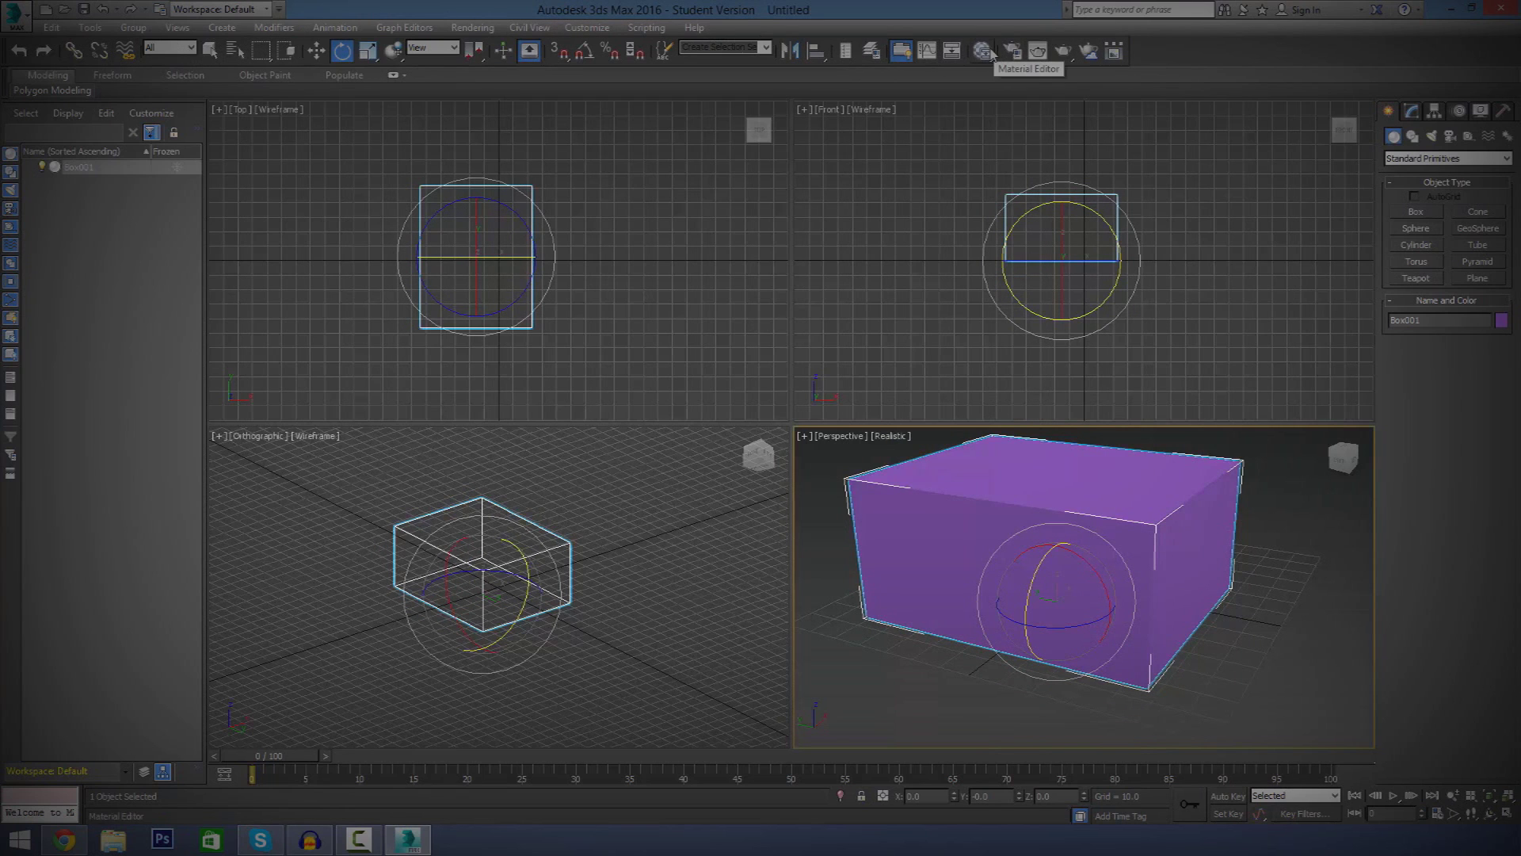
Open the Slate Material Editor to examine its layout and close it again
click(1038, 50)
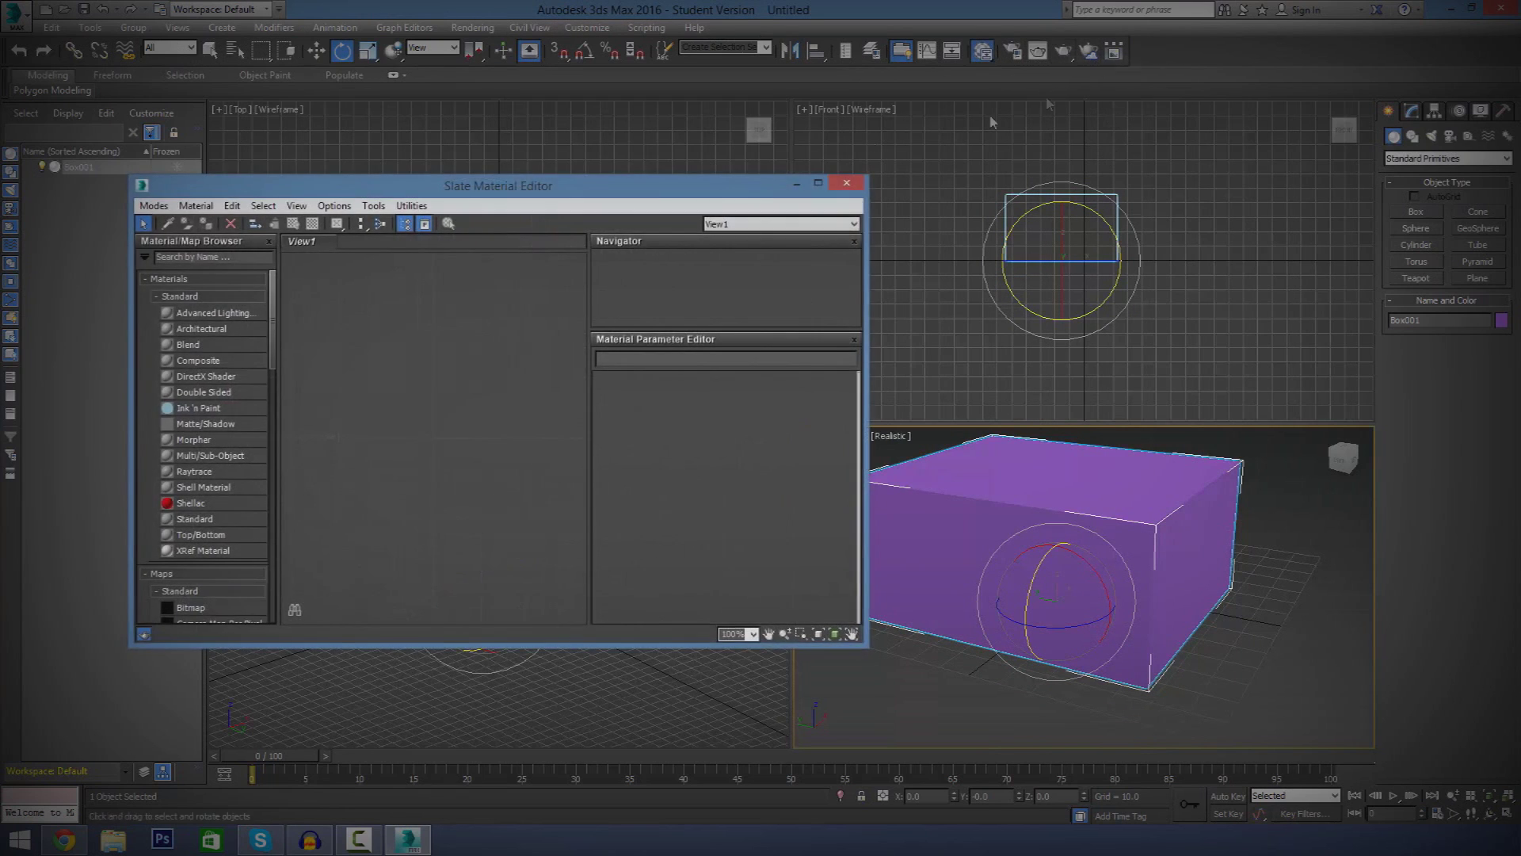
click(858, 183)
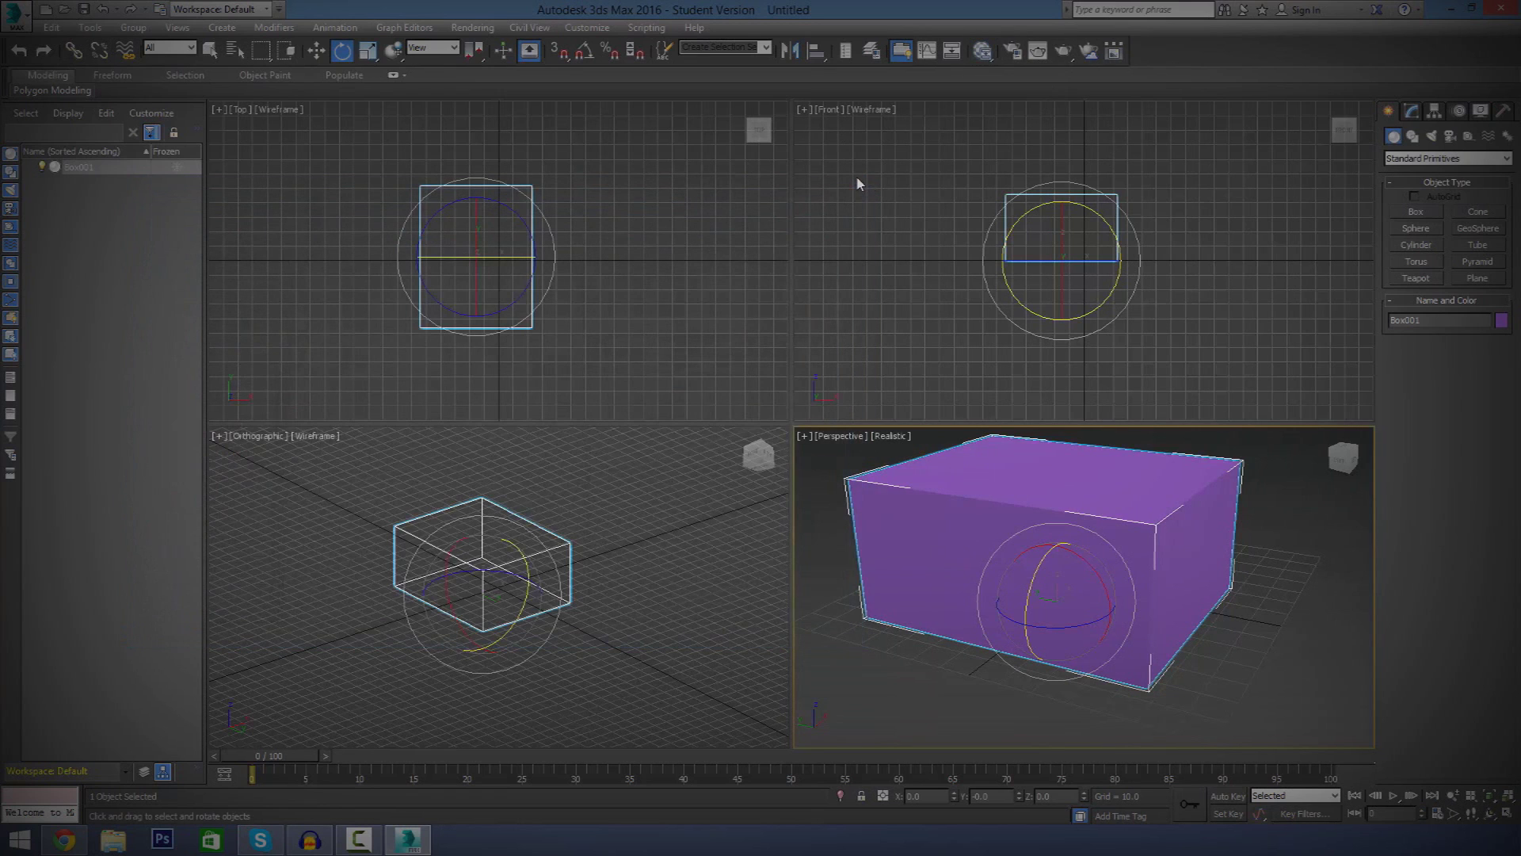
click(984, 54)
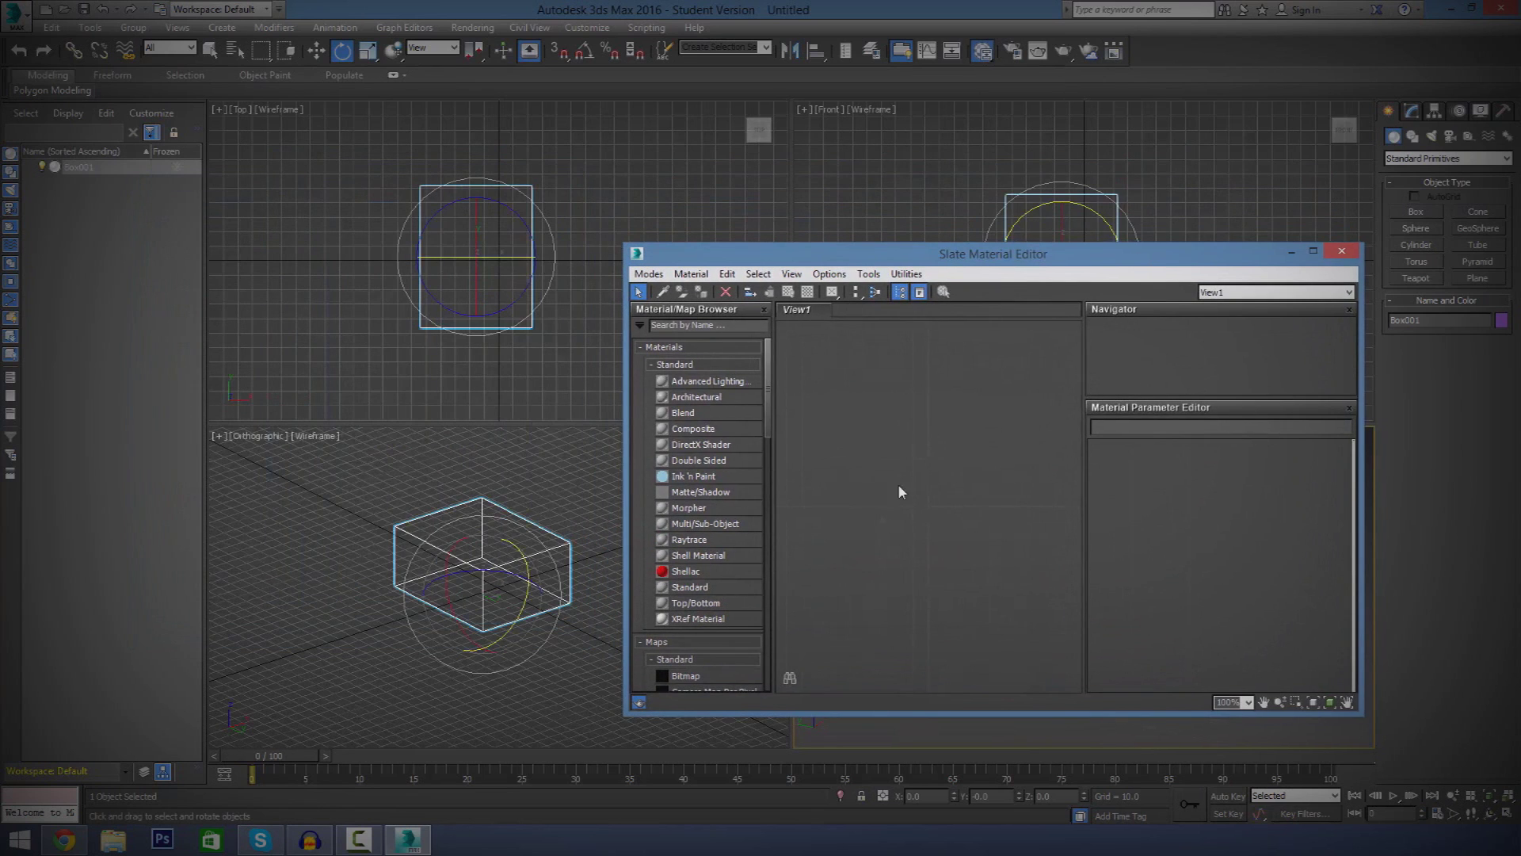
click(1339, 252)
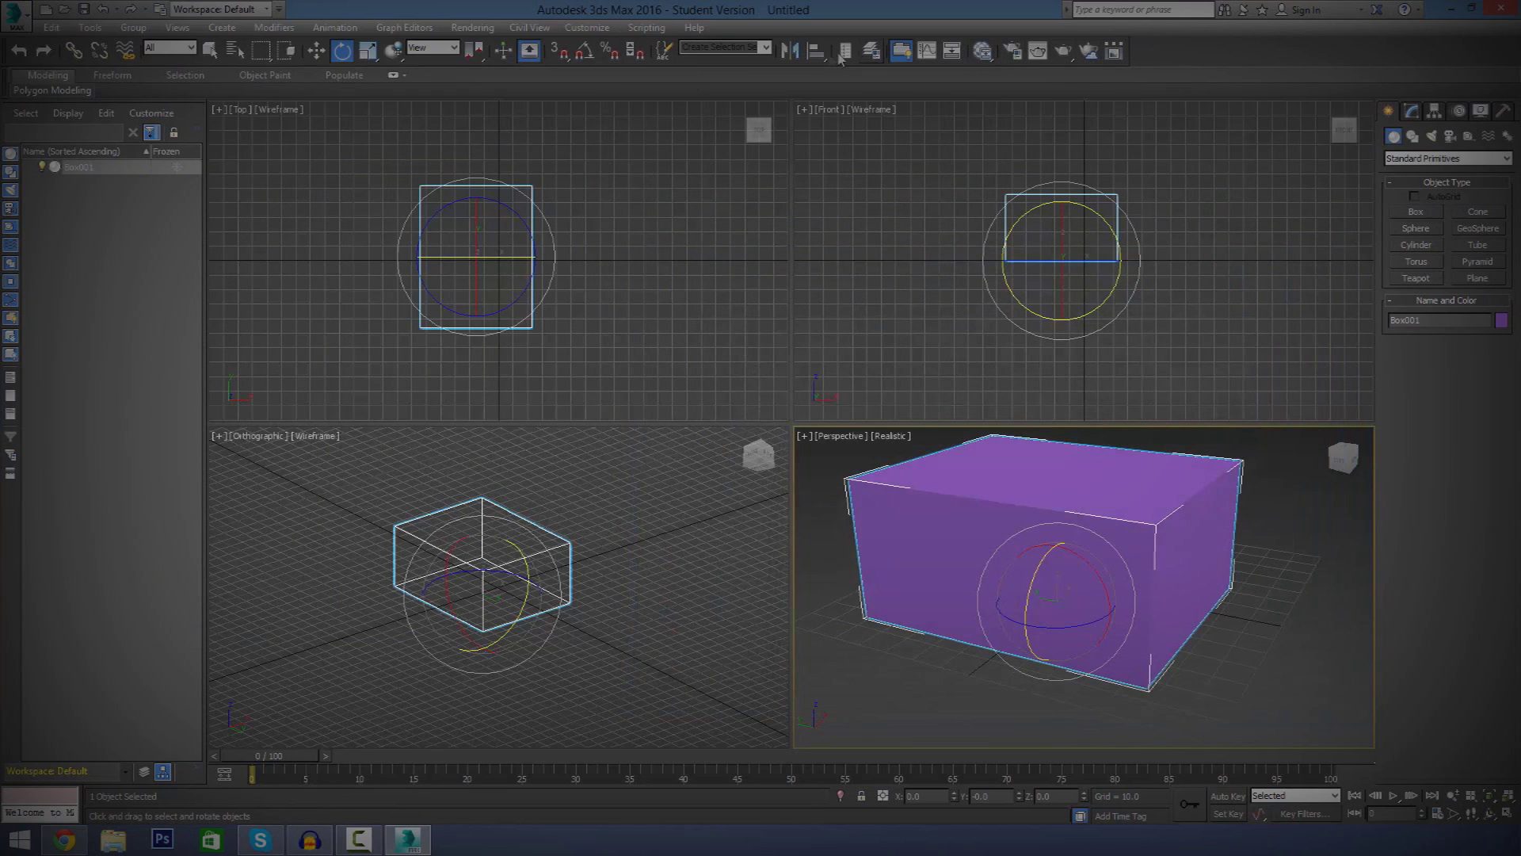
click(89, 27)
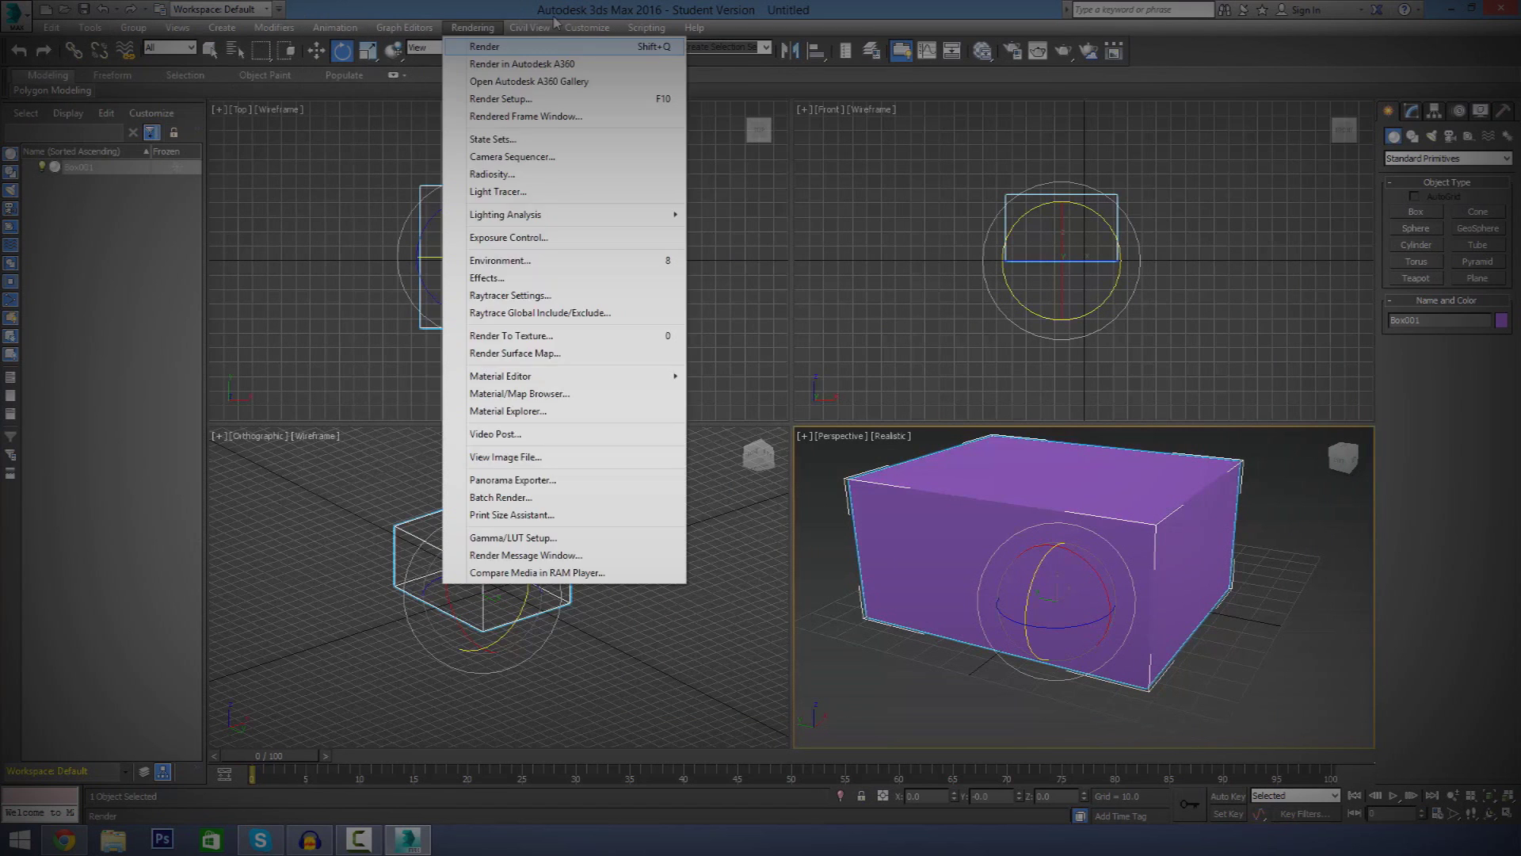
mouse_move(395, 27)
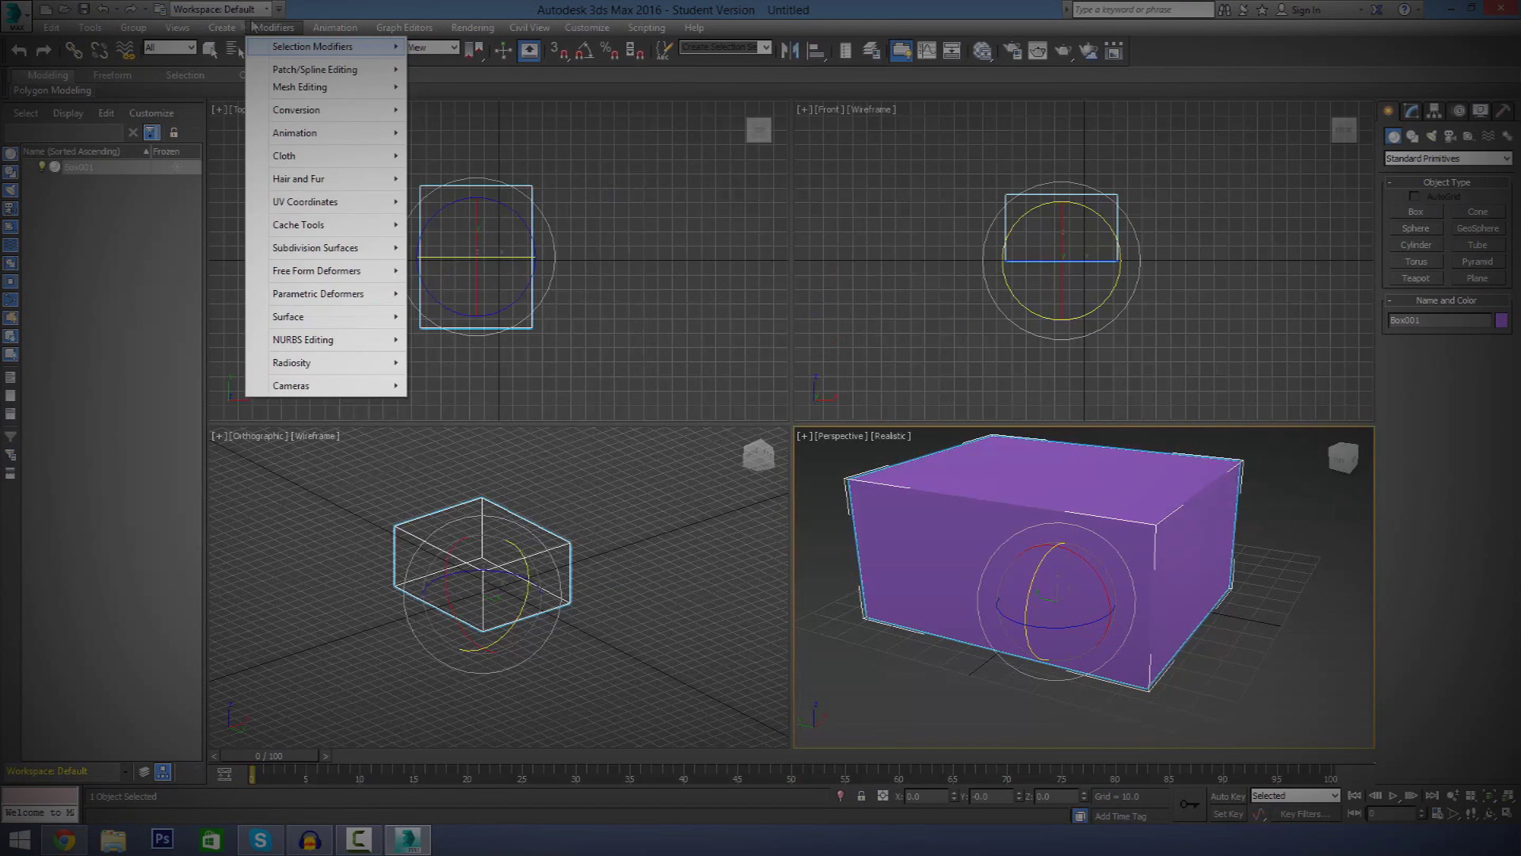
mouse_move(155, 31)
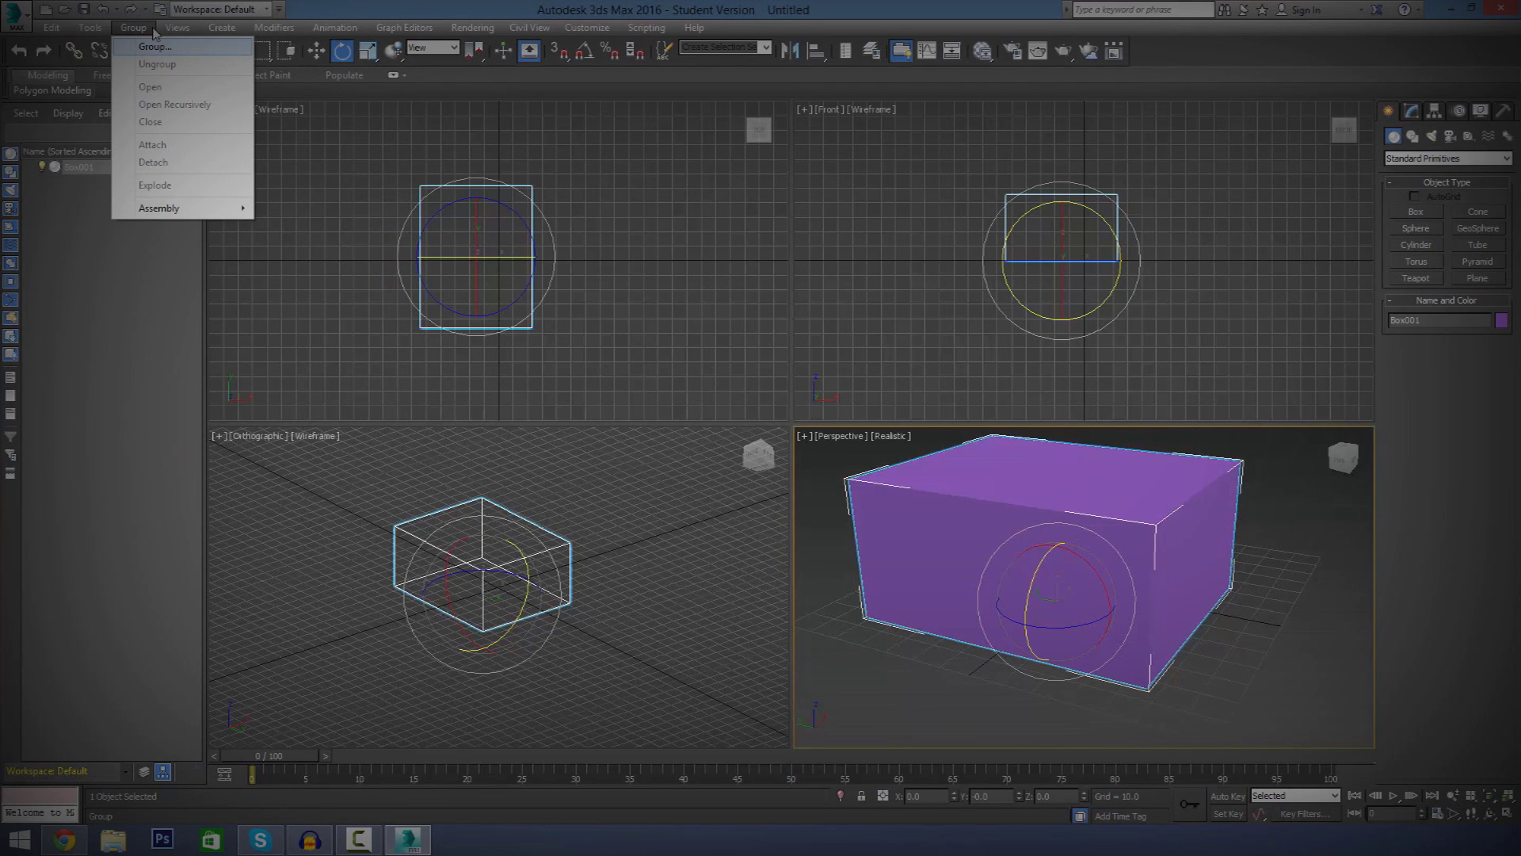
mouse_move(472, 27)
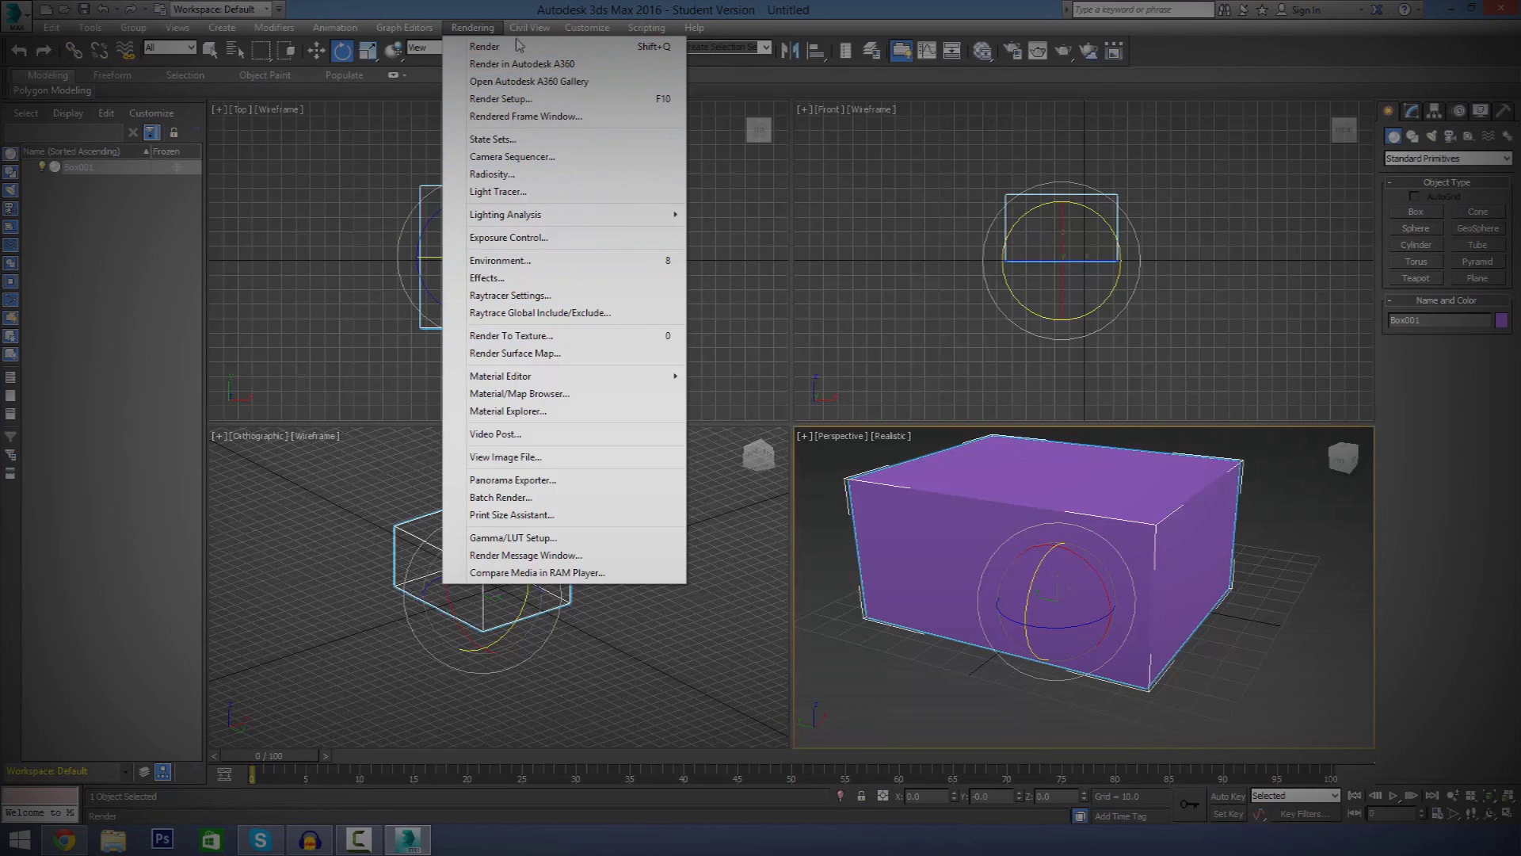
mouse_move(646, 27)
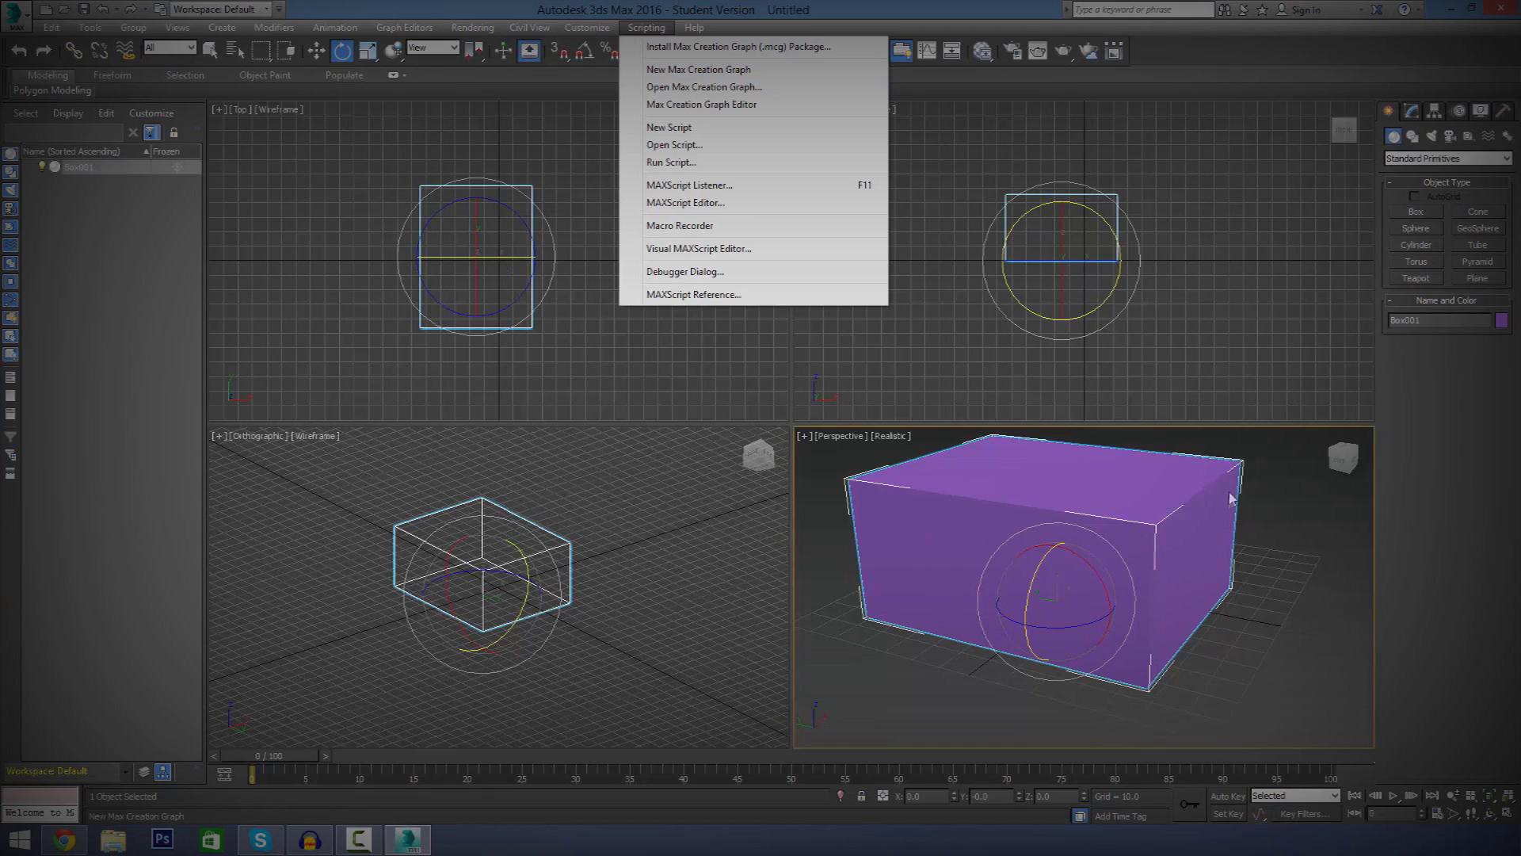
click(1473, 436)
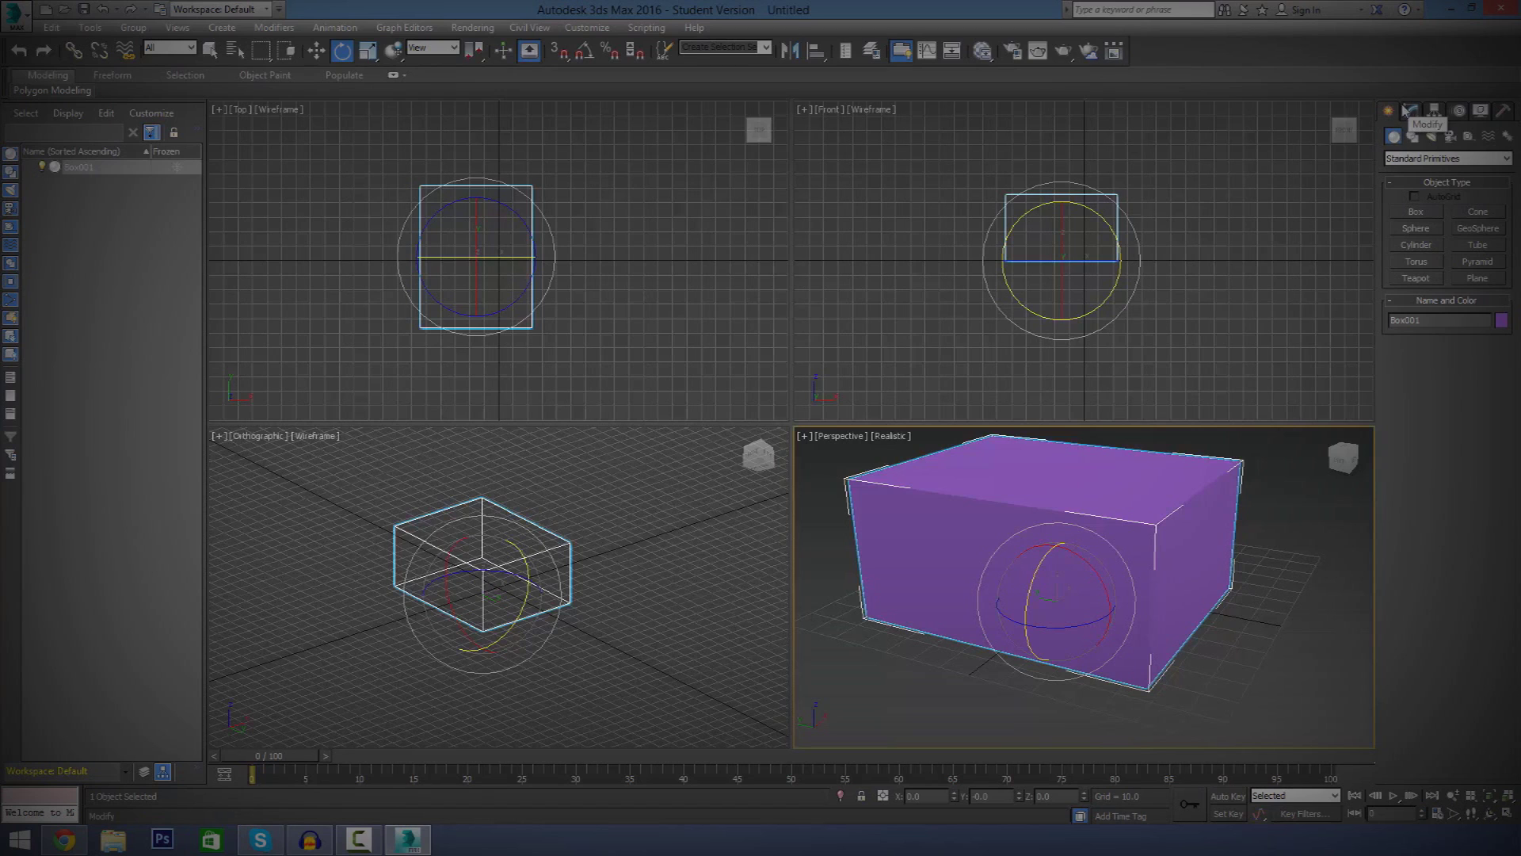
Look through the box's modify, hierarchy, motion, display and utility settings, and return to the object creation options
click(1412, 111)
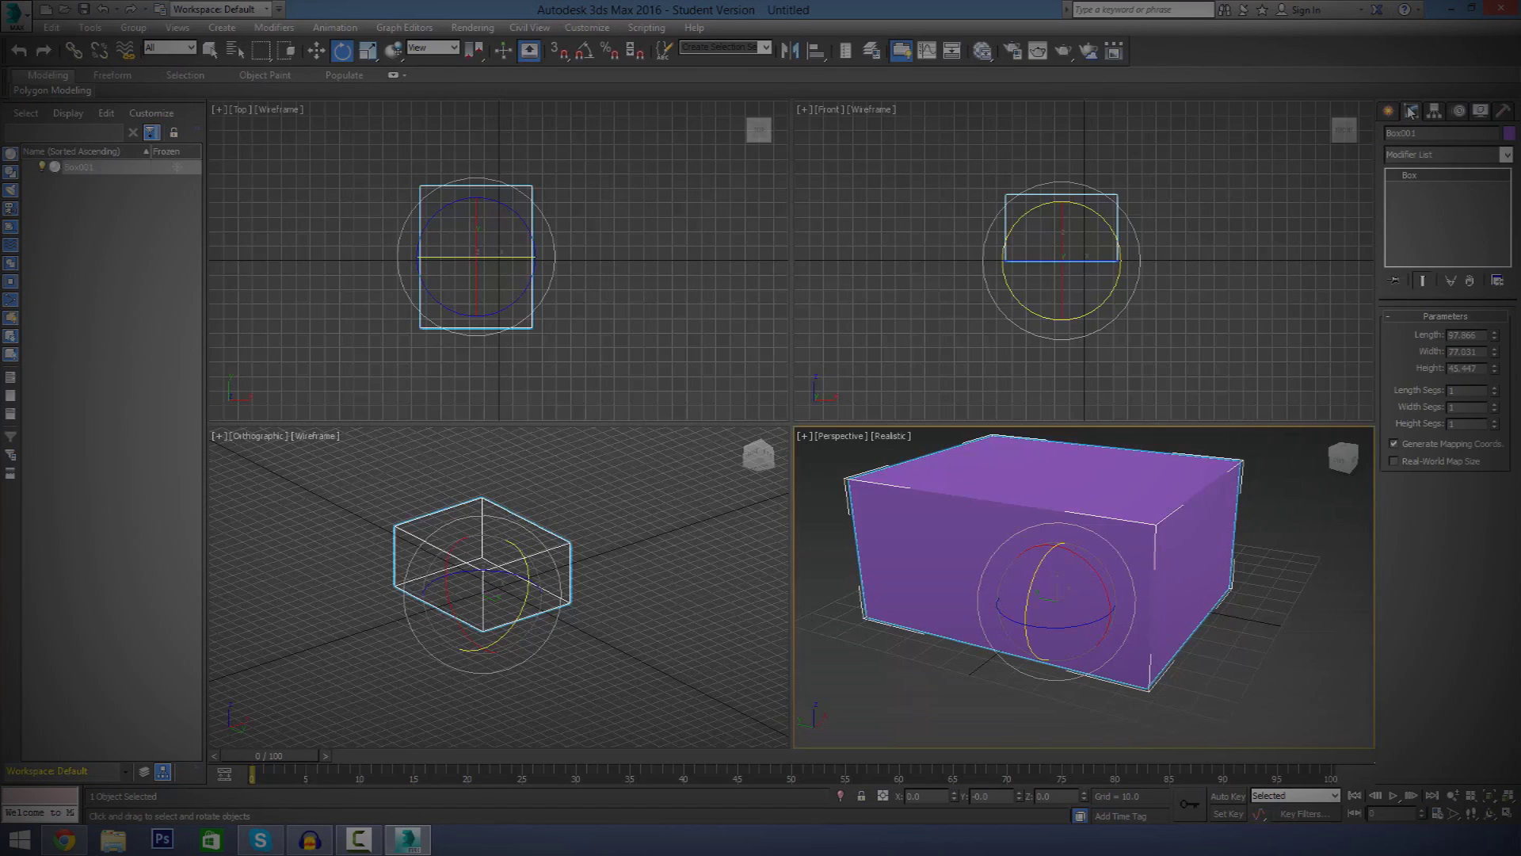
click(1439, 114)
click(1458, 111)
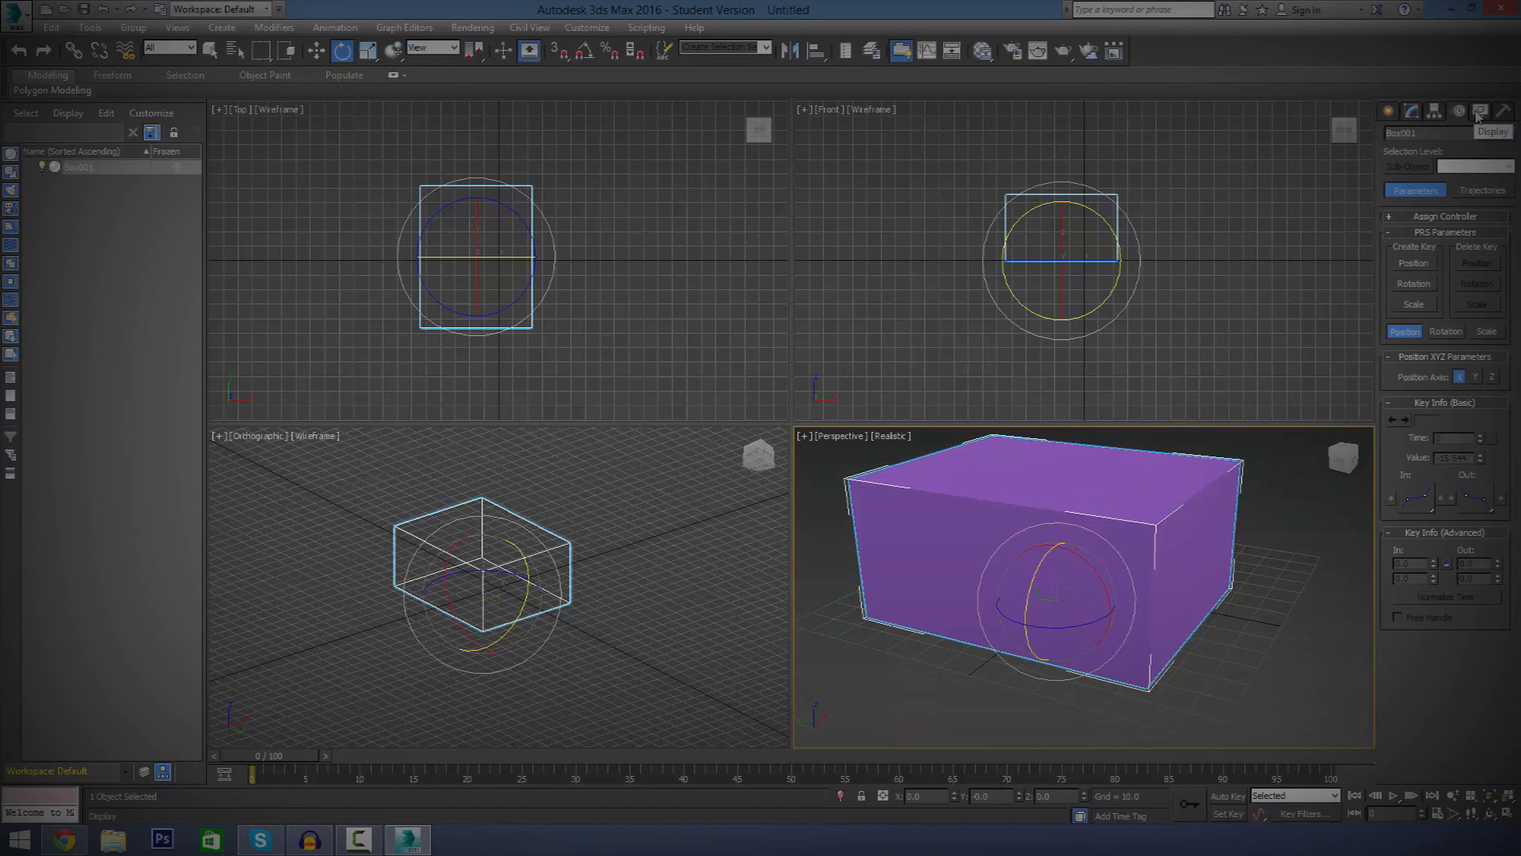
click(1480, 111)
click(1503, 111)
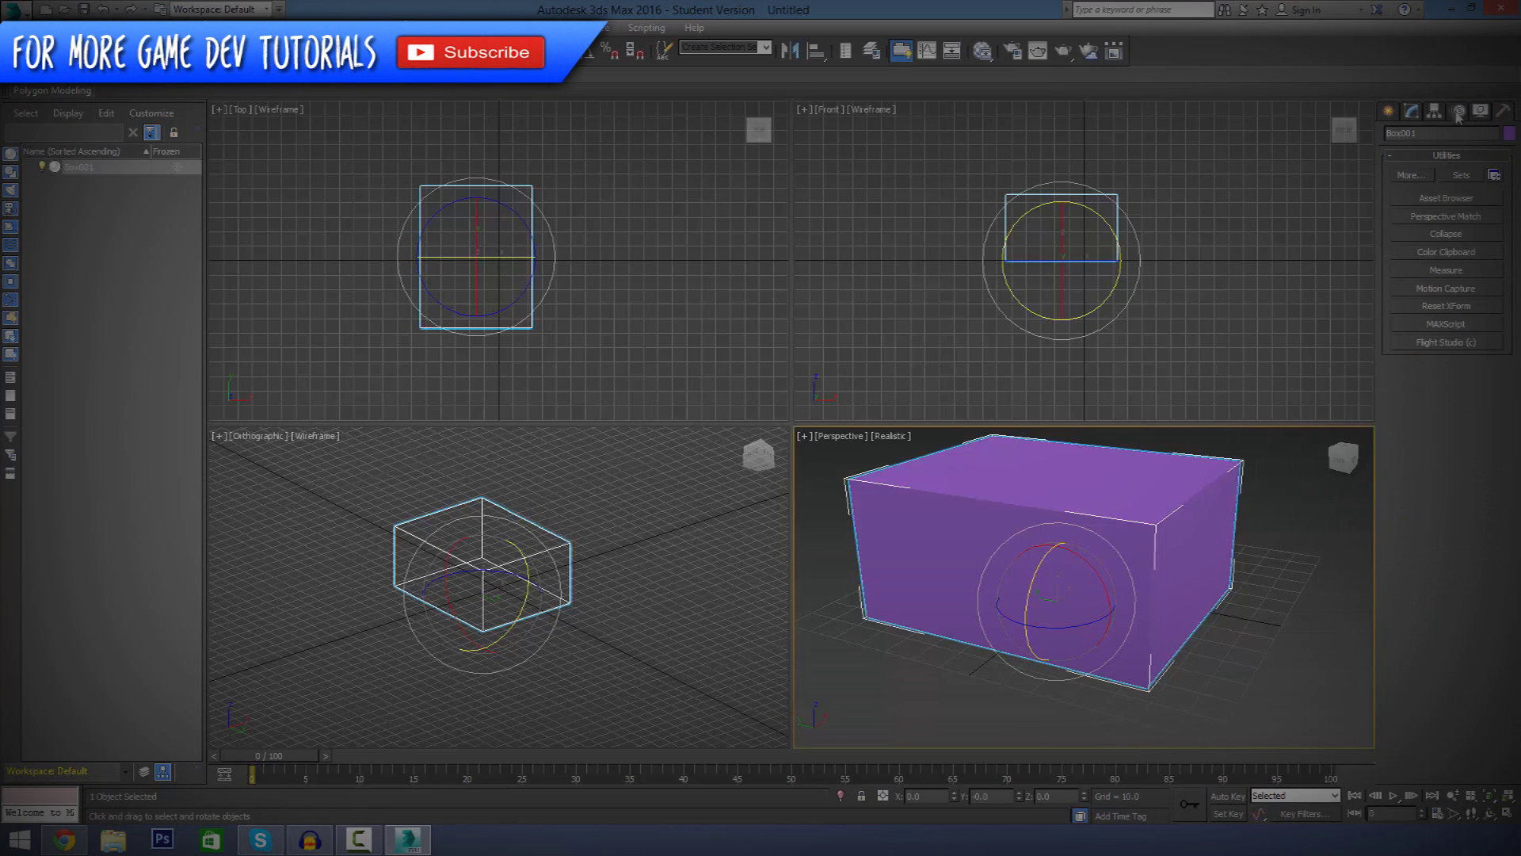
click(1388, 113)
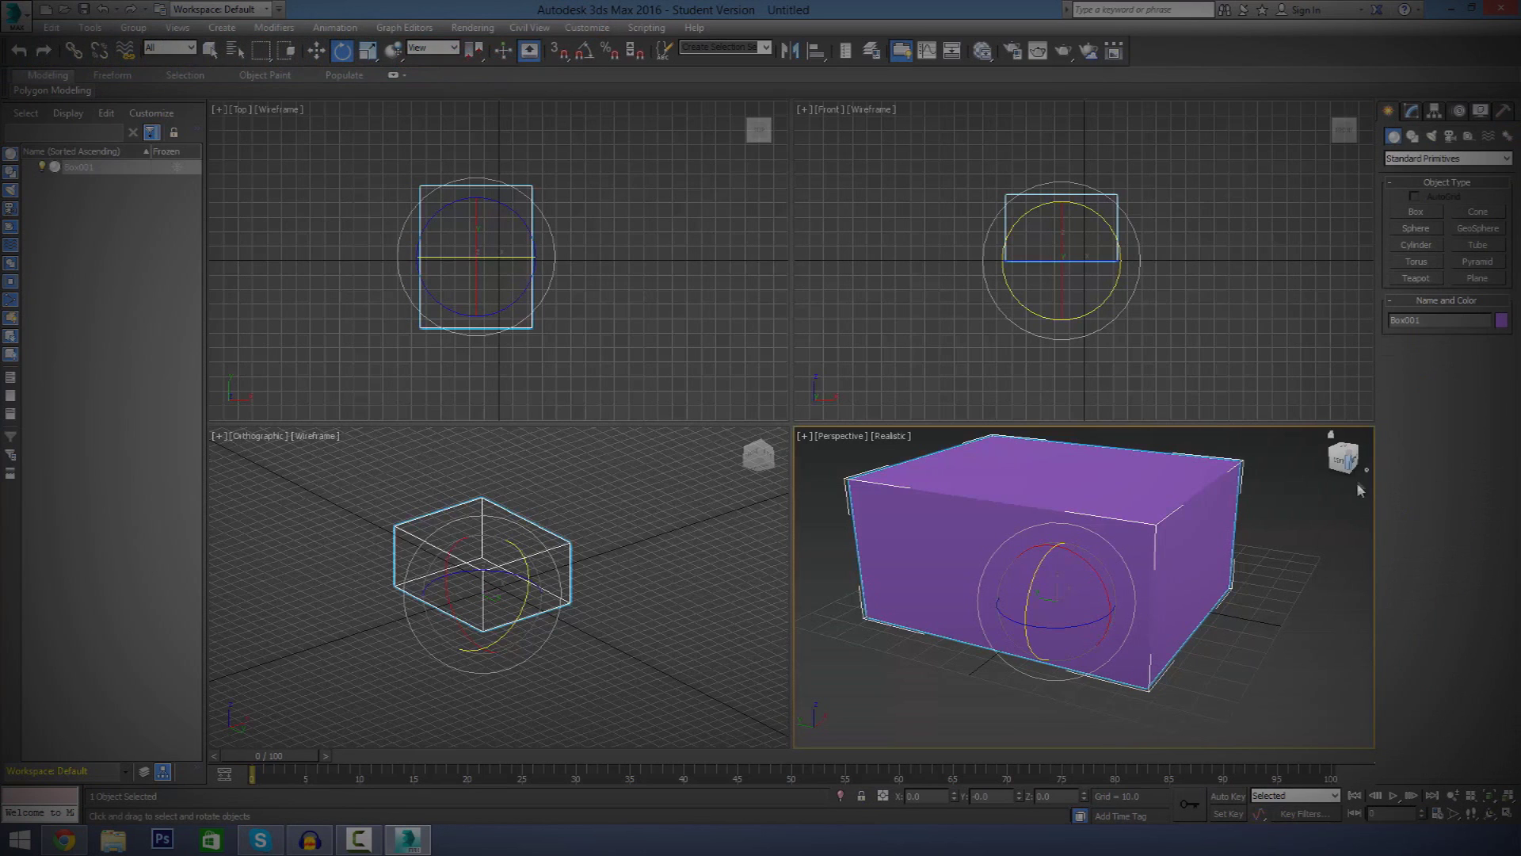
Create a second box about 49 long, 141 wide and 55 high beside the purple box in the Perspective viewport
mouse_move(1346, 460)
mouse_down()
mouse_move(1325, 440)
mouse_move(1327, 479)
mouse_up()
alt+middle_drag(1219, 532, 1246, 534)
scroll(1240, 524, down, 3)
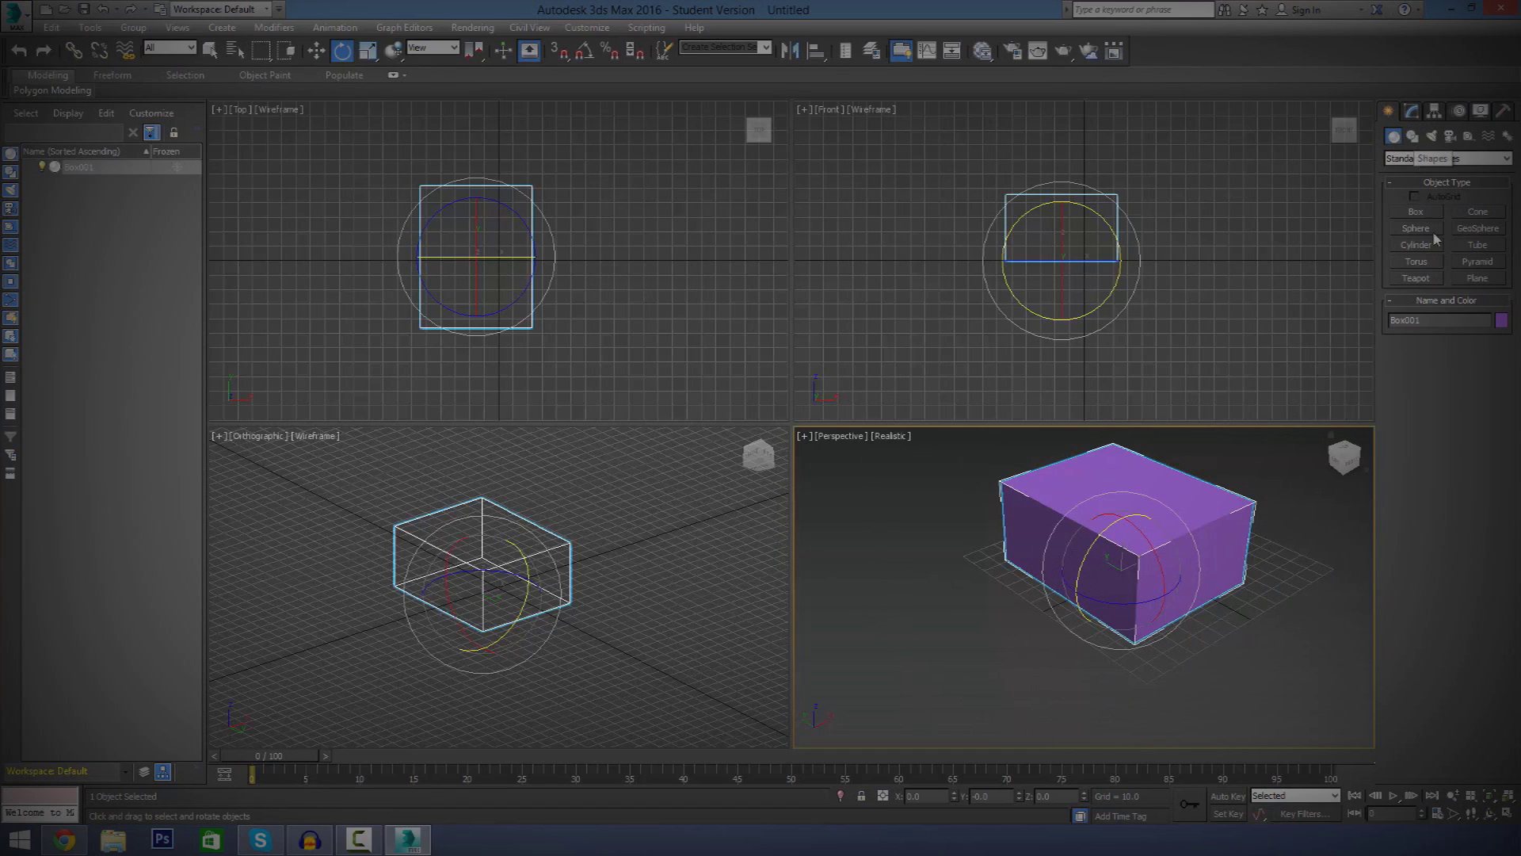
click(1416, 212)
drag(1333, 543, 1237, 638)
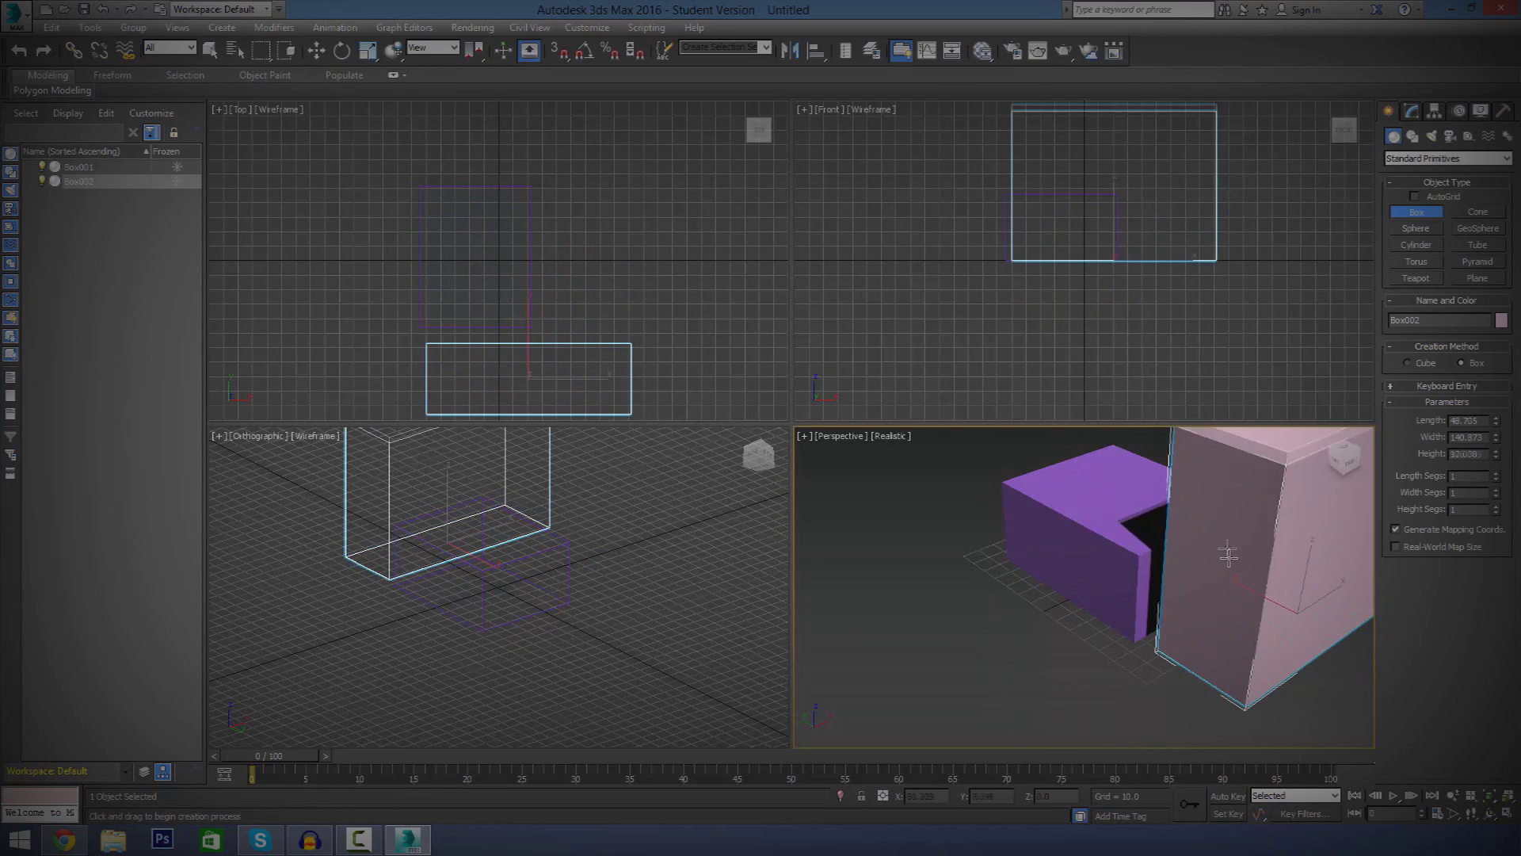
click(1240, 606)
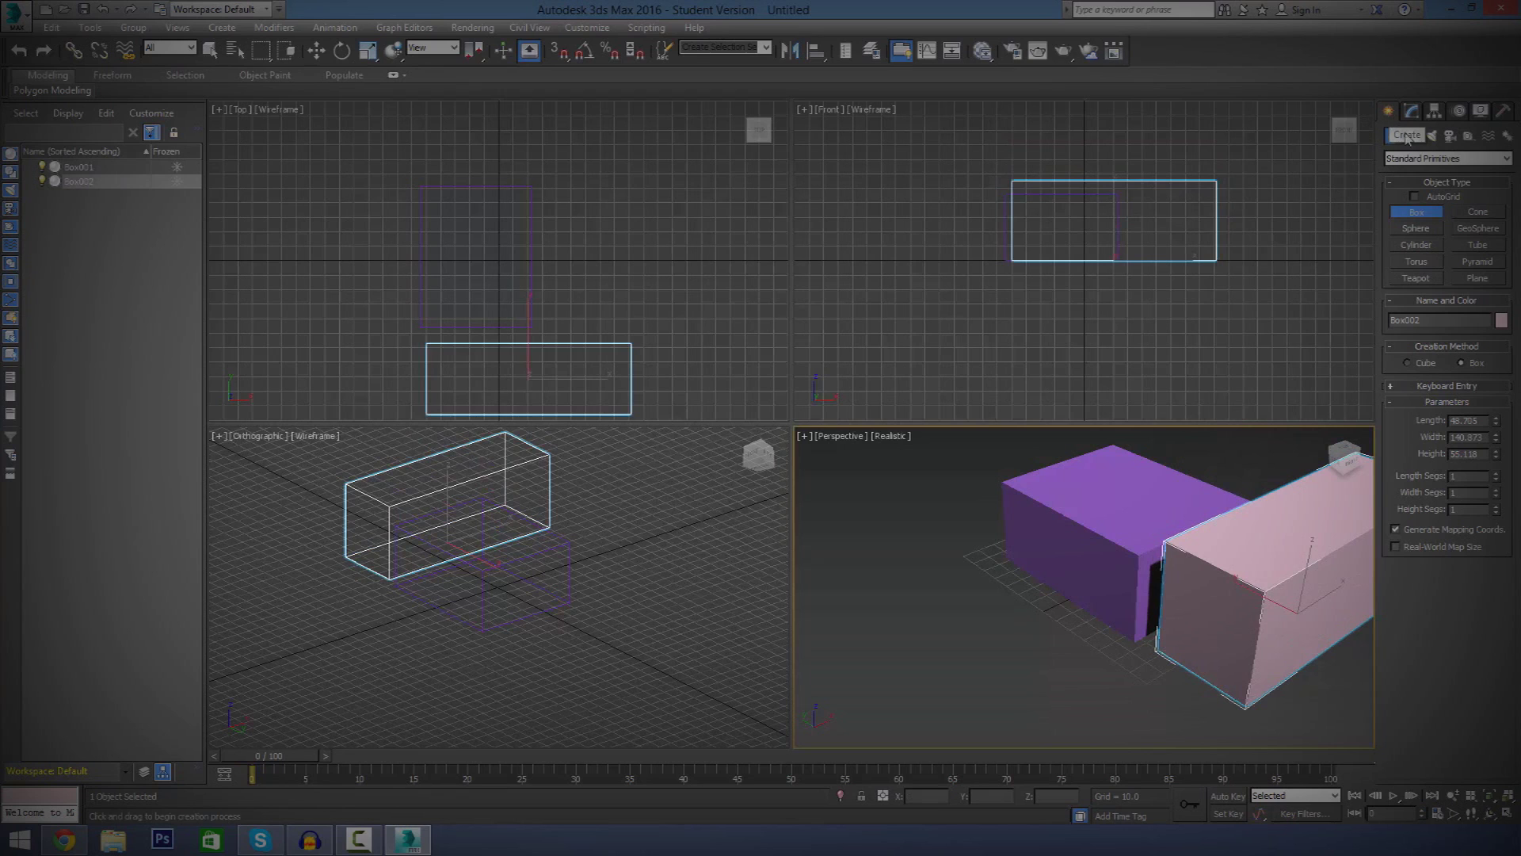
Look through the creation options for spline shapes, lights and cameras
key(e)
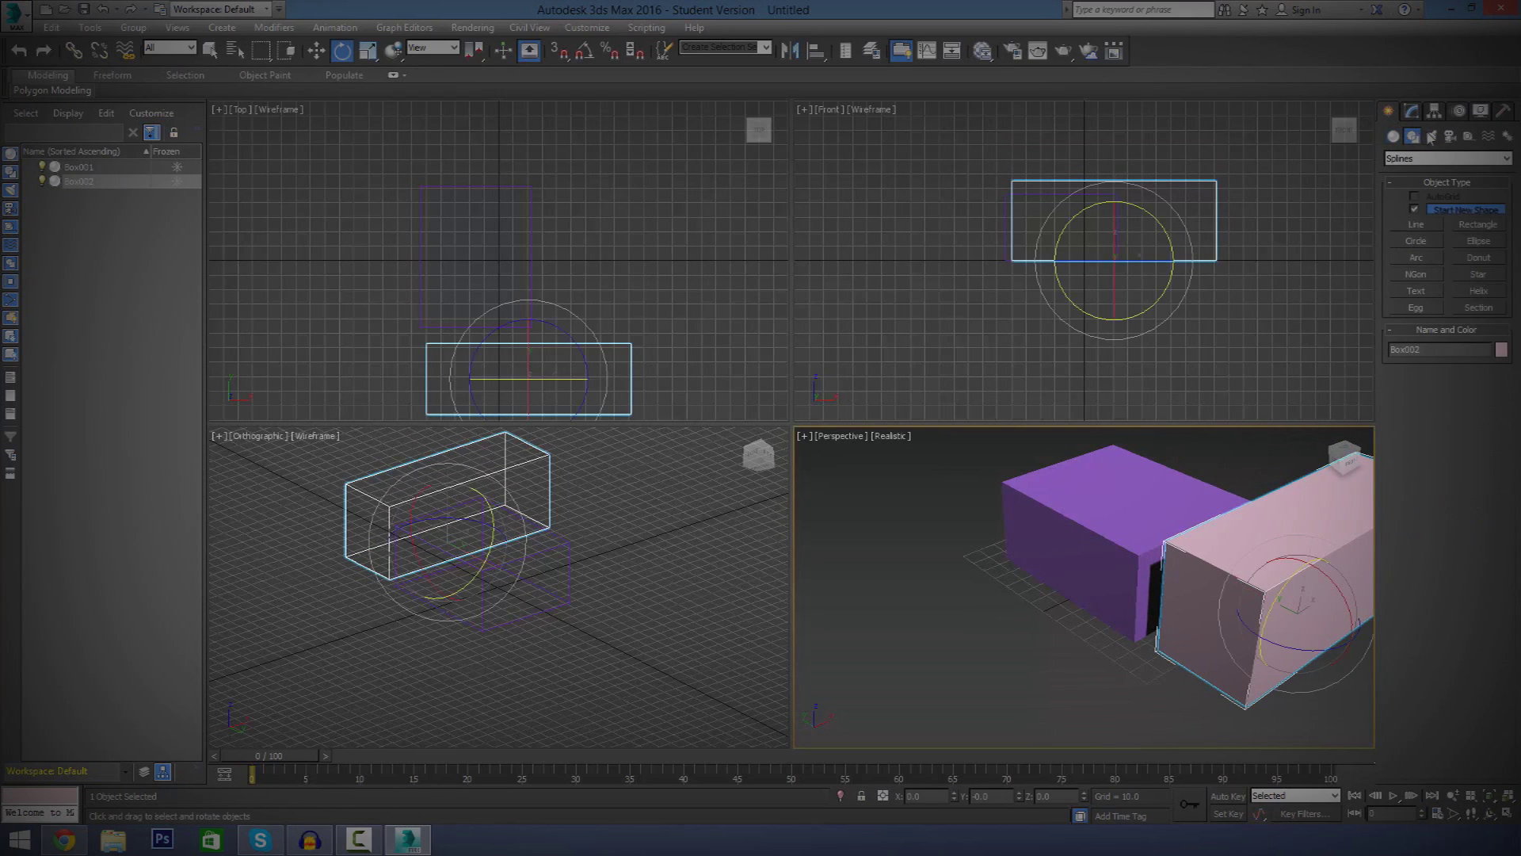
click(1432, 137)
click(1451, 138)
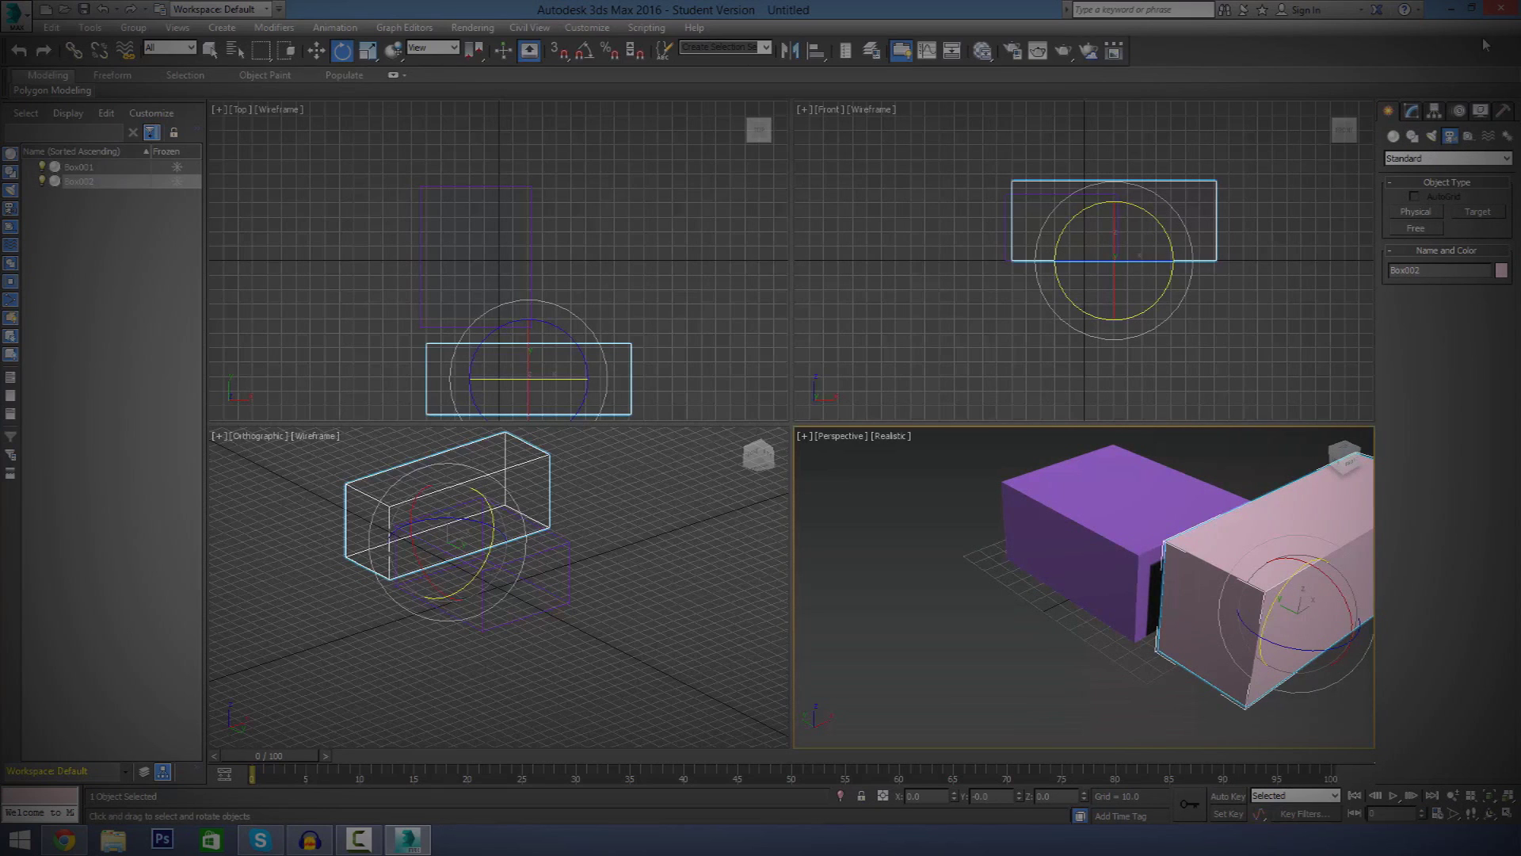
Try a Crease modifier on the second box and undo it
click(1413, 112)
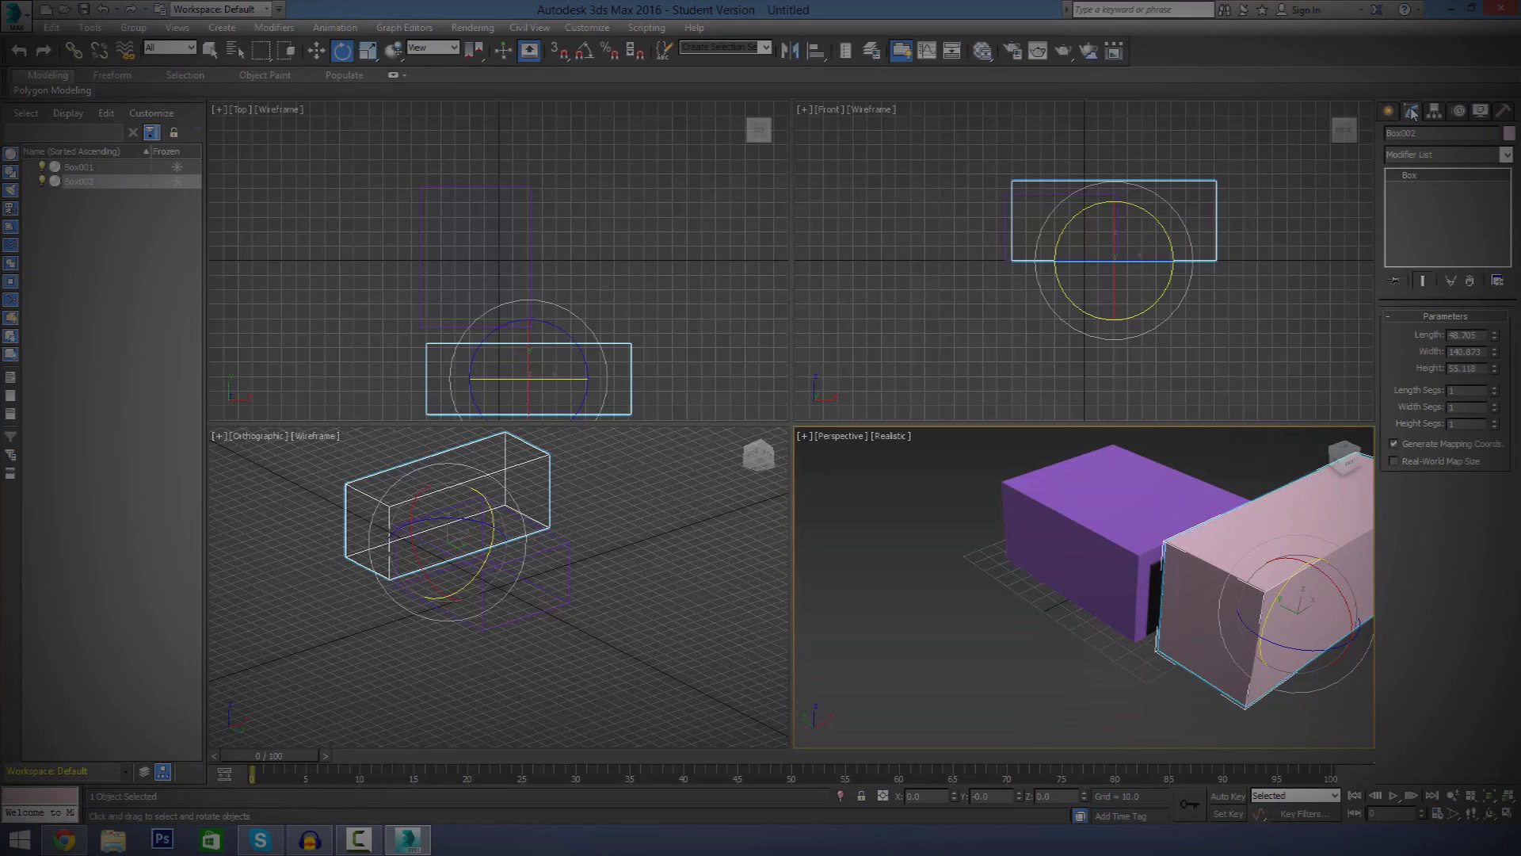
click(1430, 156)
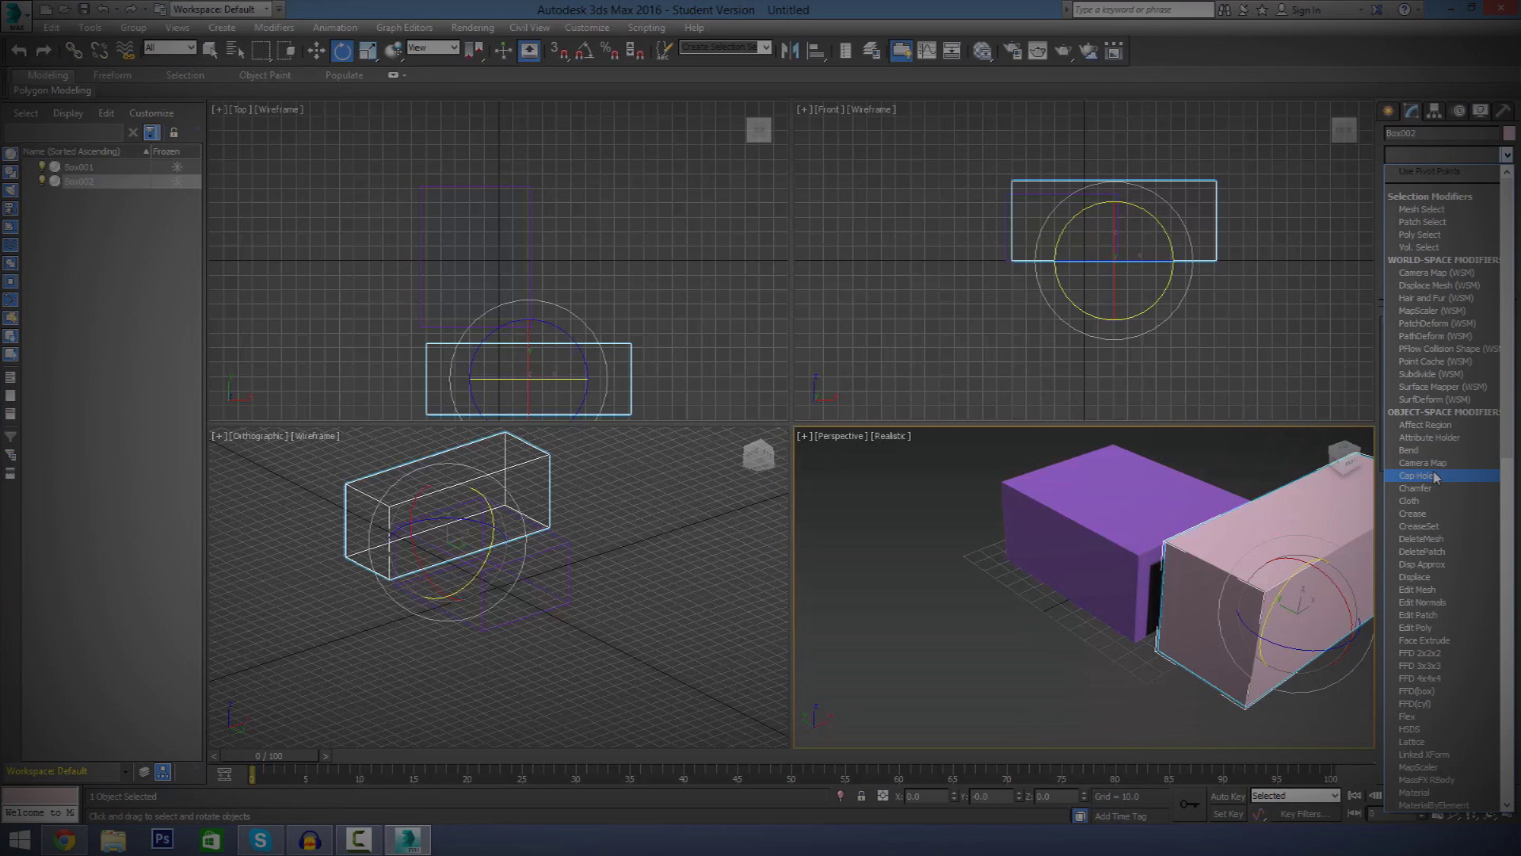
click(1426, 514)
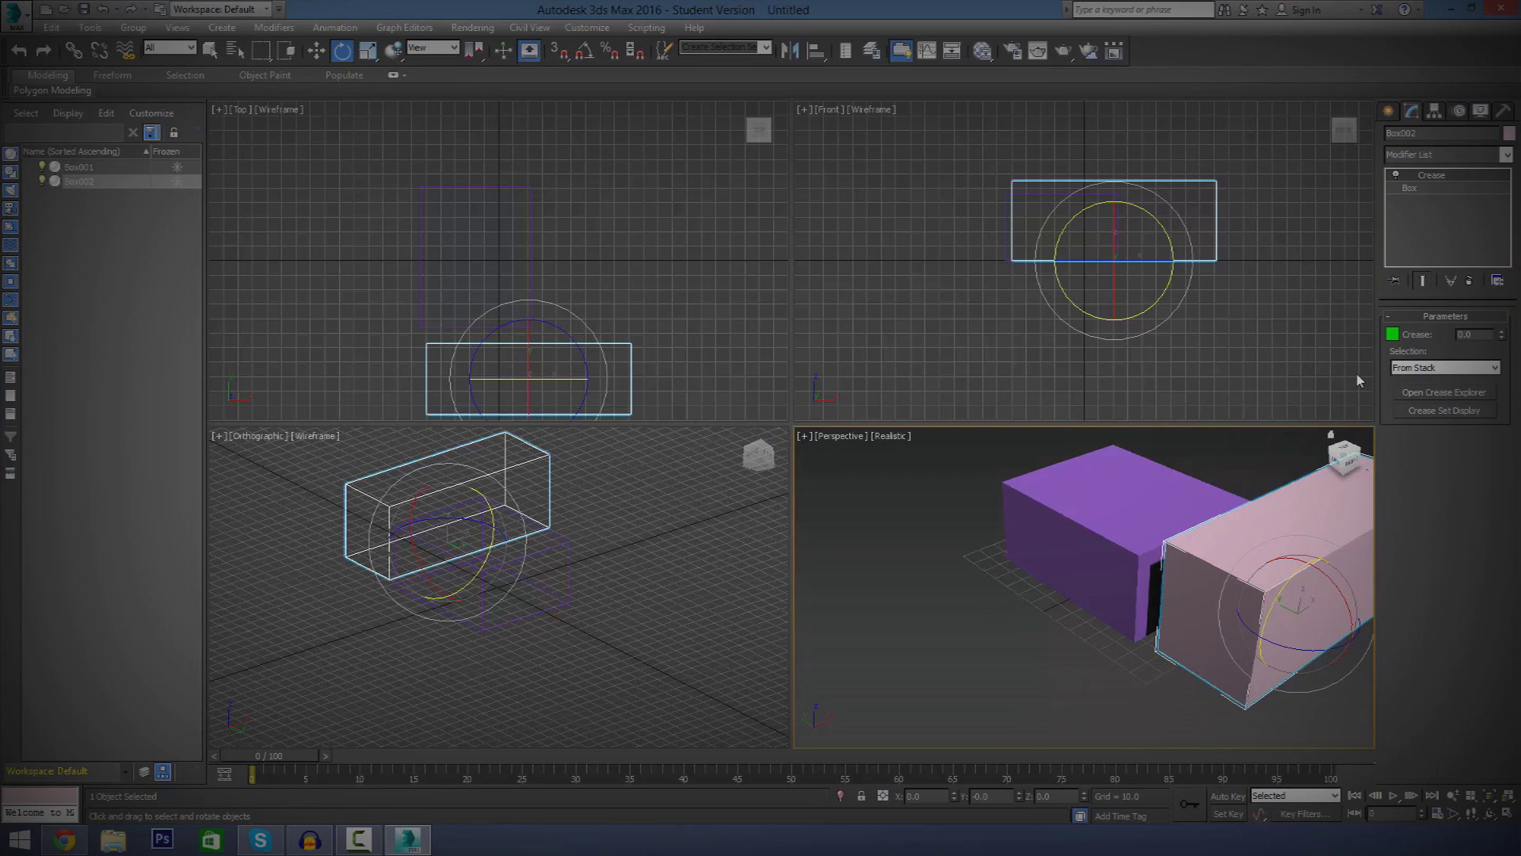
click(1358, 376)
key(ctrl+z)
key(ctrl+z)
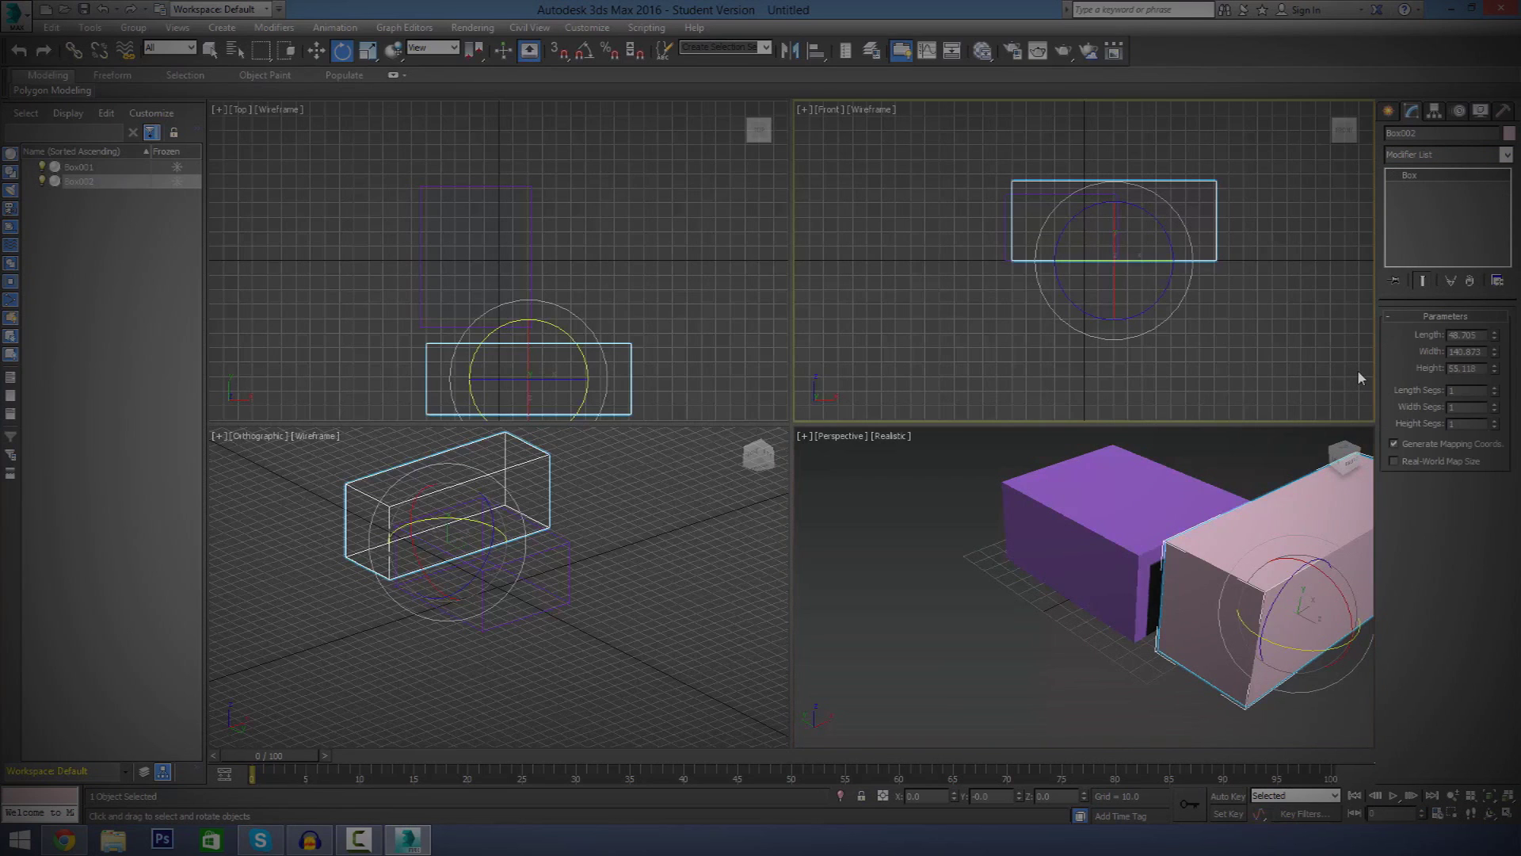
Reframe the Perspective view so both boxes fit, and return to the standard primitives creation options
click(1345, 454)
click(1345, 448)
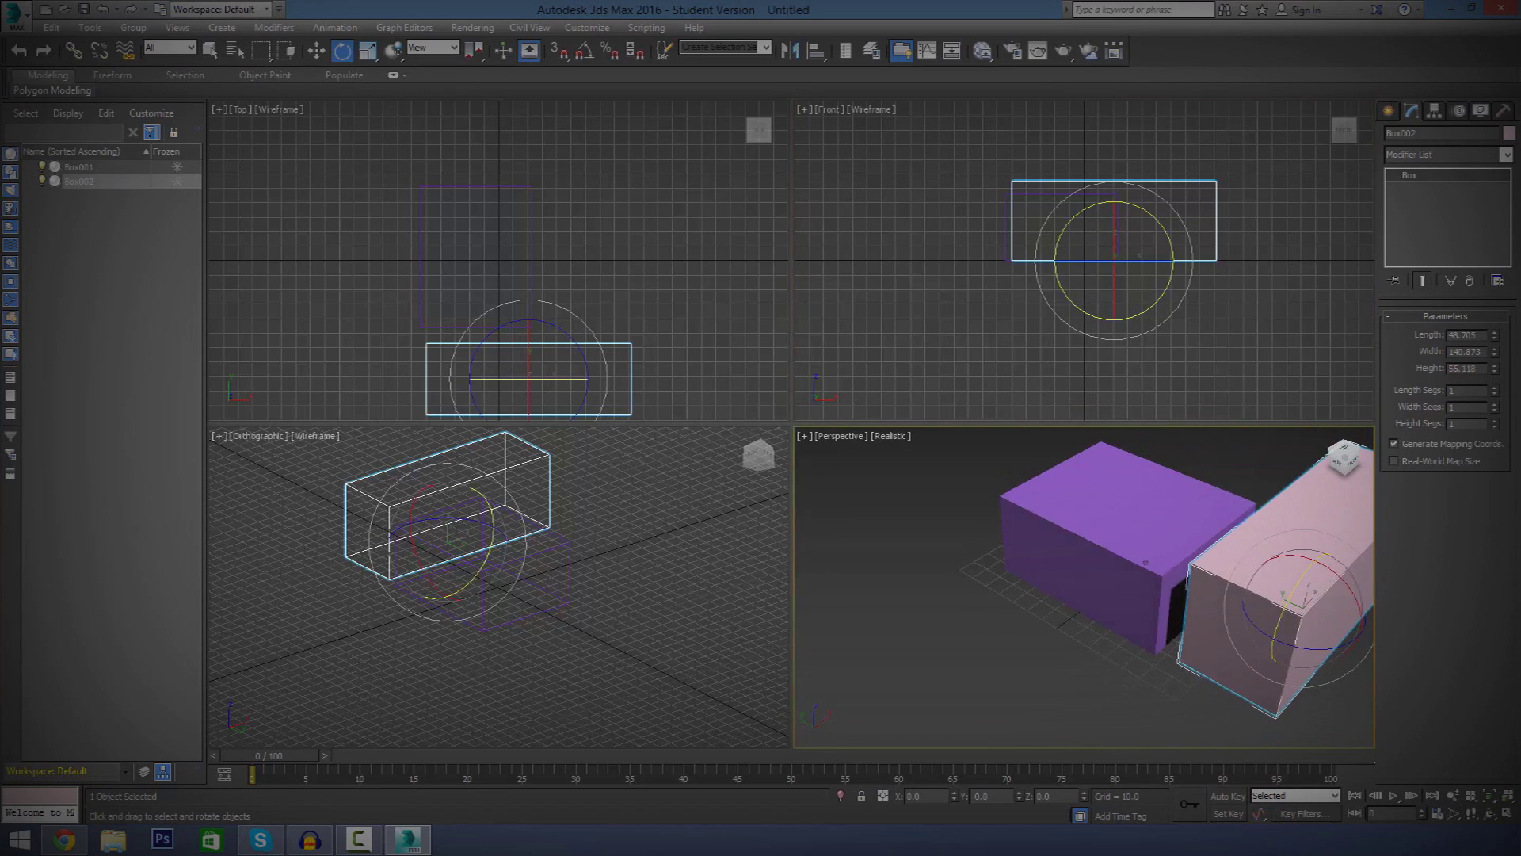
middle_drag(1295, 525, 1010, 536)
drag(1010, 535, 1099, 553)
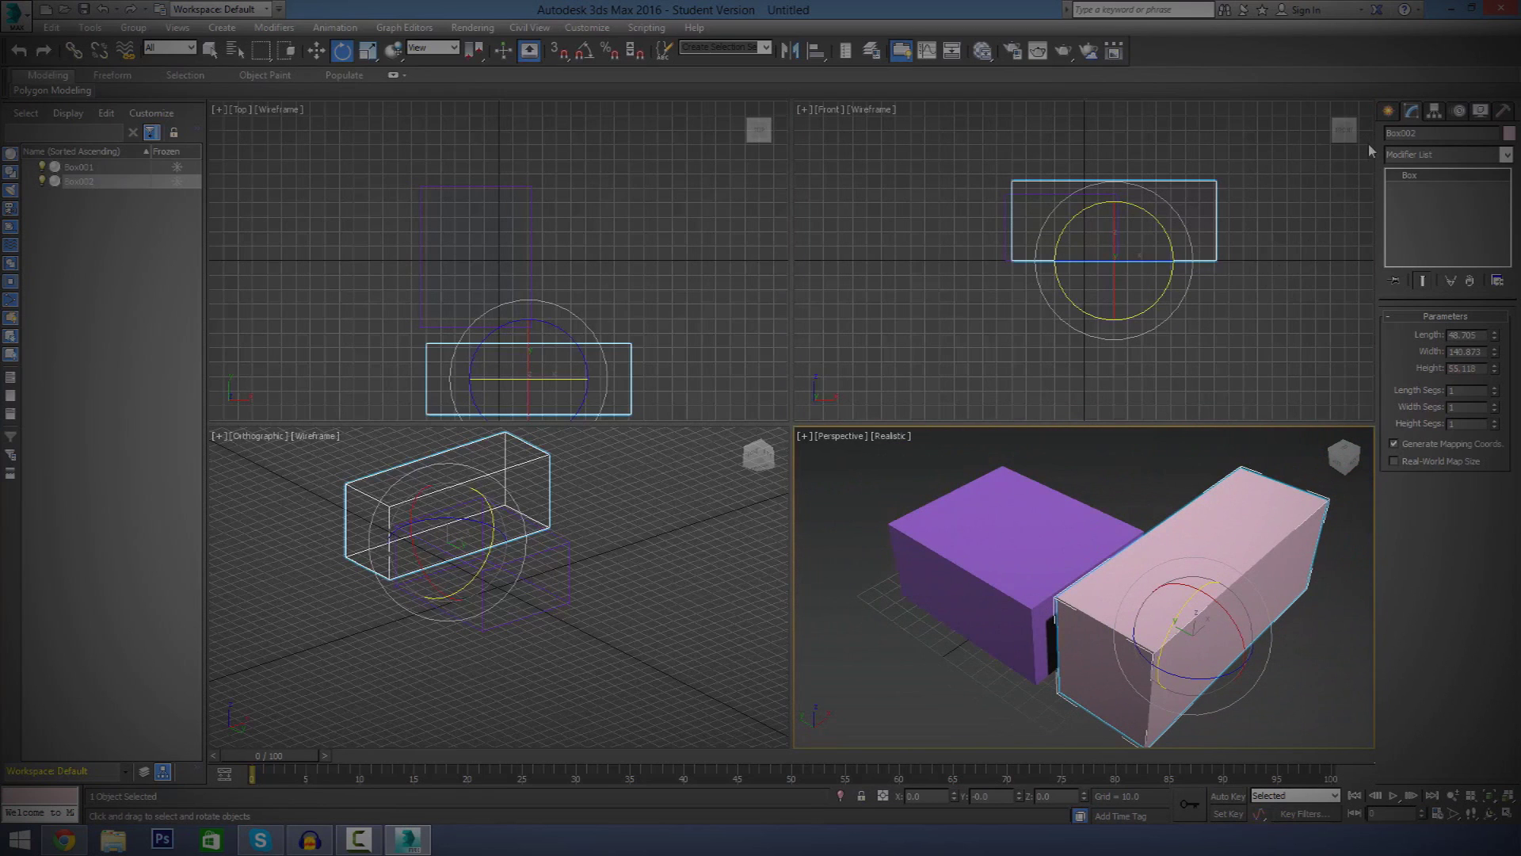
click(1388, 112)
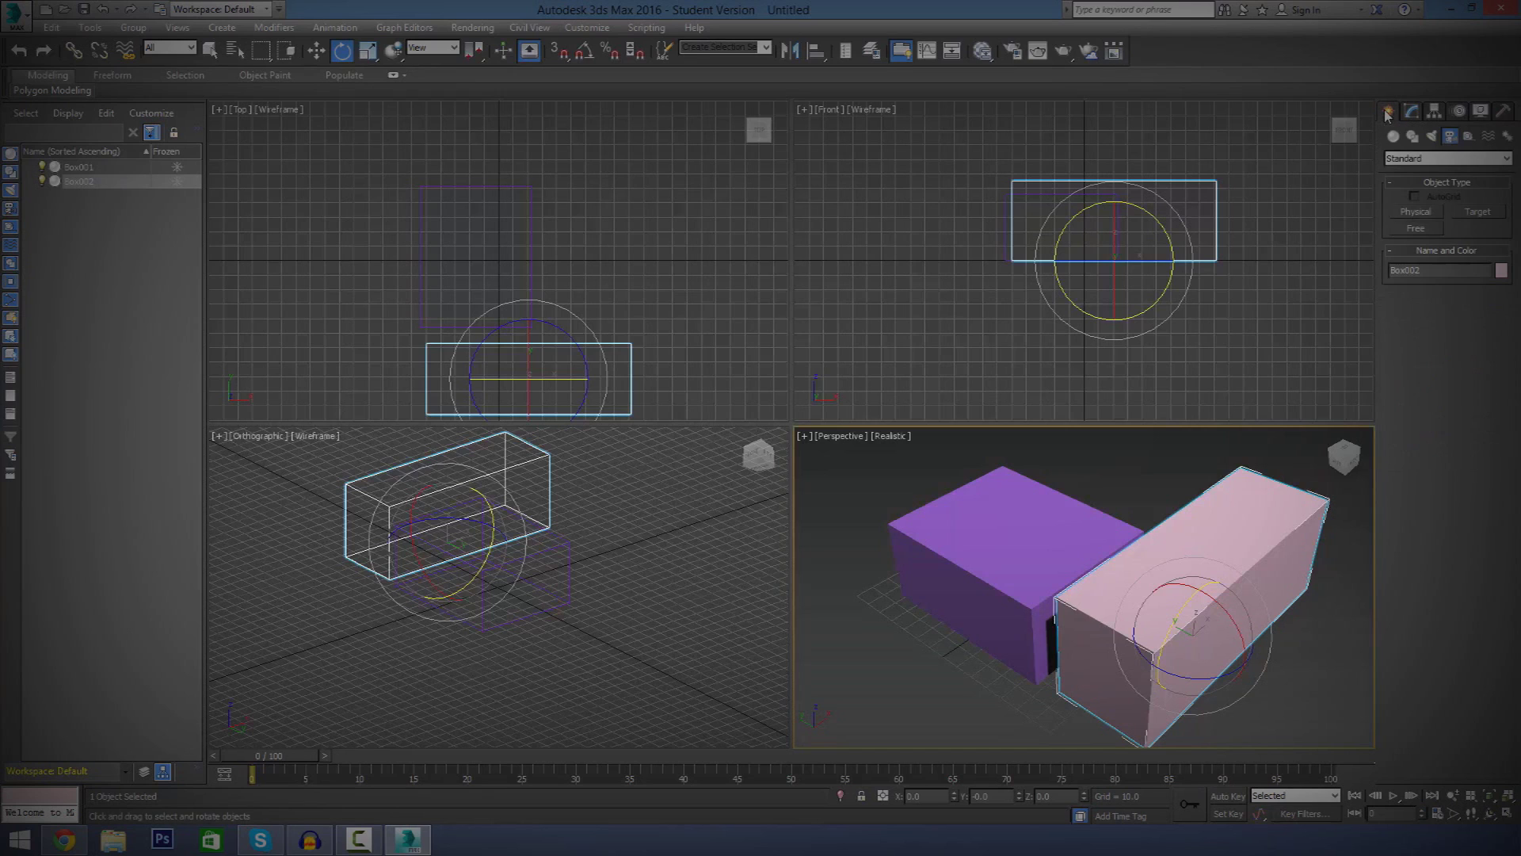
click(1394, 137)
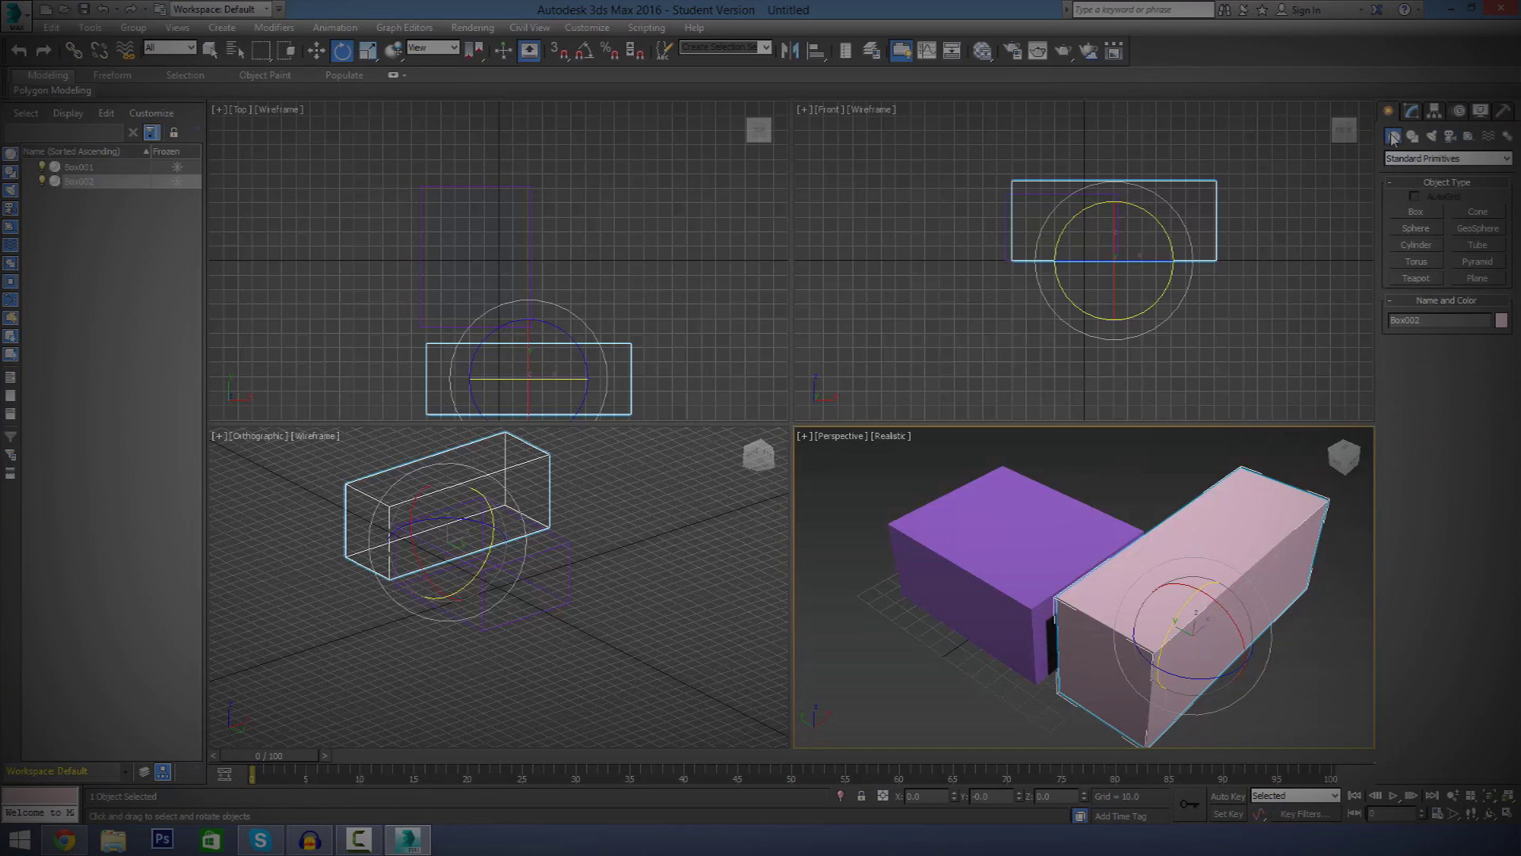
click(1412, 111)
click(1389, 112)
drag(1344, 458, 1341, 461)
alt+middle_drag(1044, 588, 1069, 729)
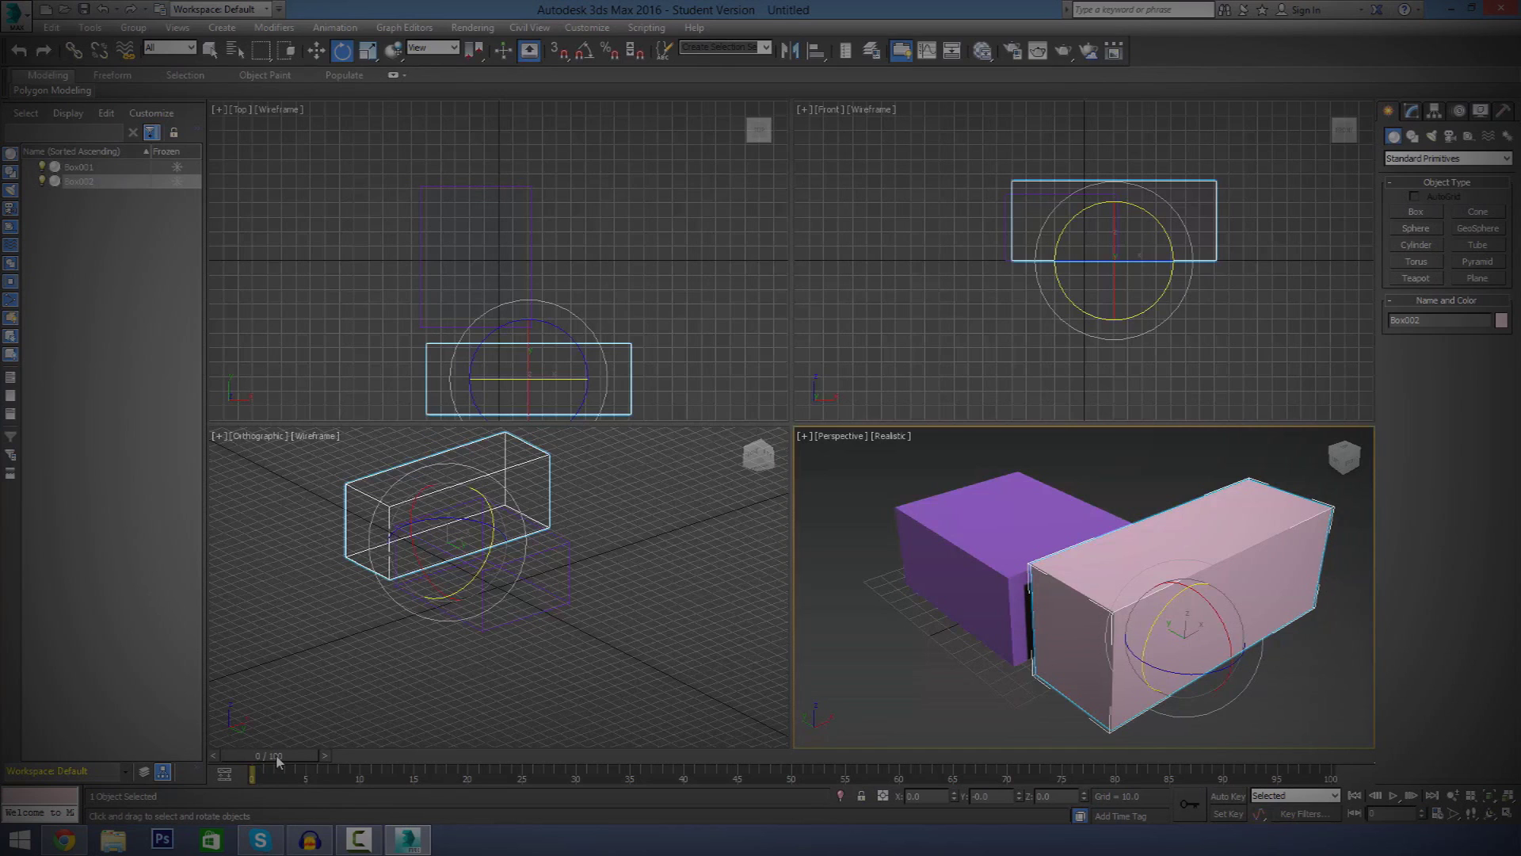
Move the purple box along its Y axis away from the pink box, to about Y 111
drag(266, 759, 200, 767)
click(933, 563)
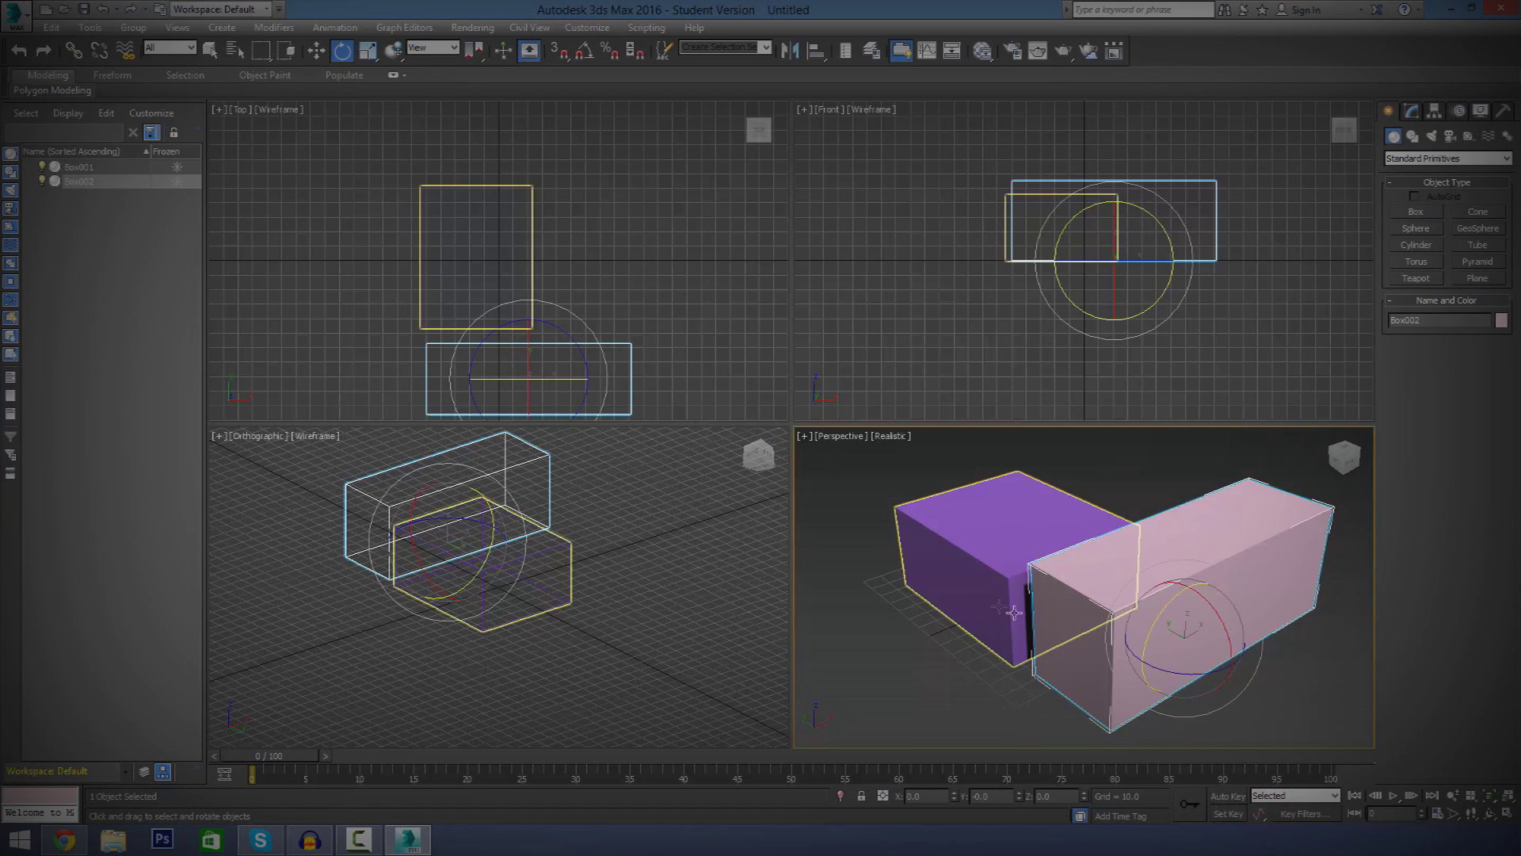
click(317, 54)
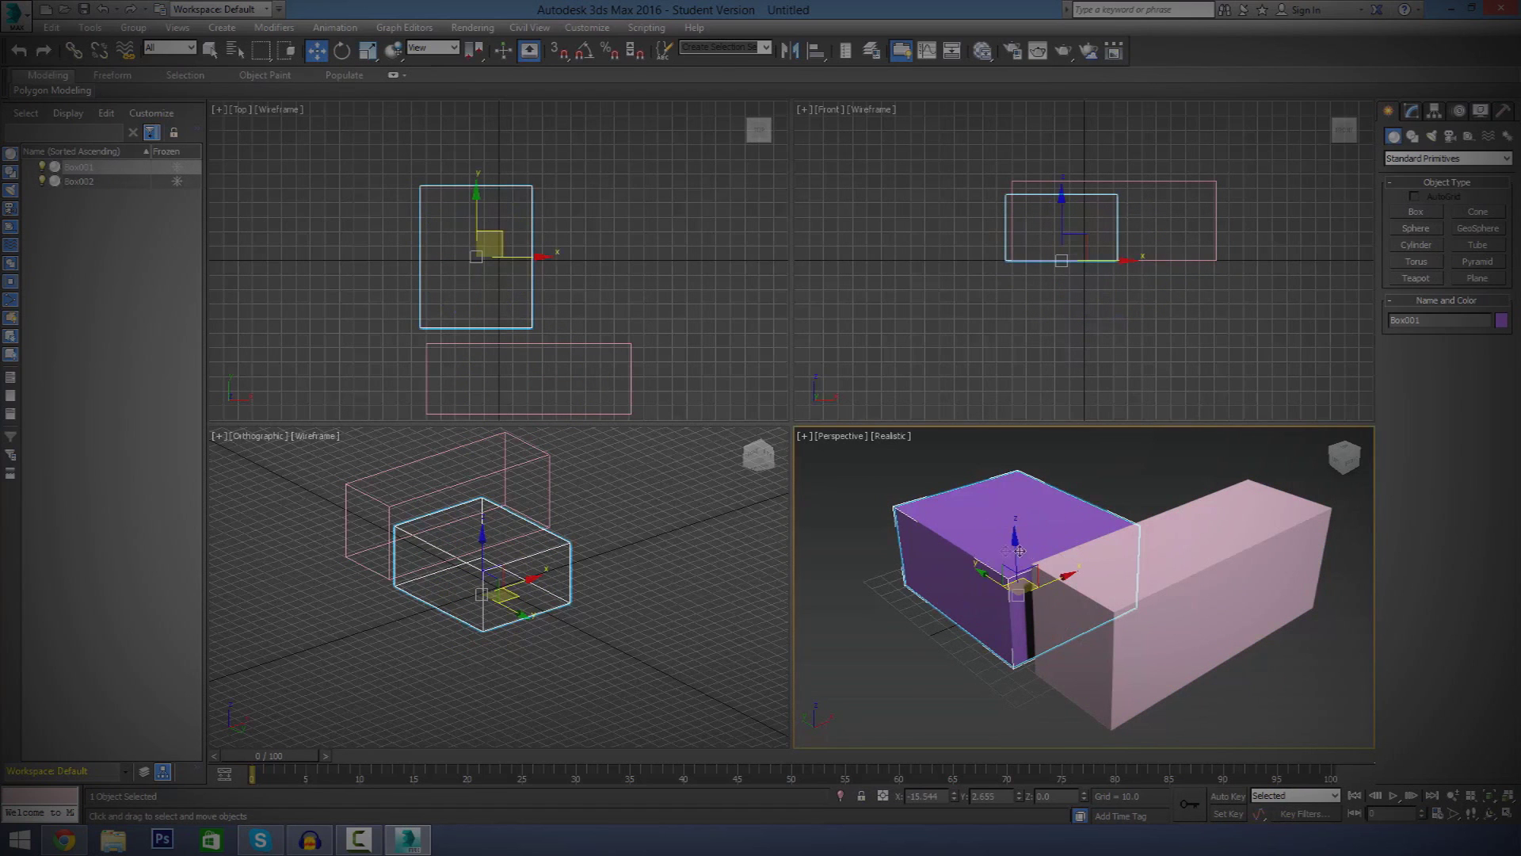
drag(981, 569, 880, 506)
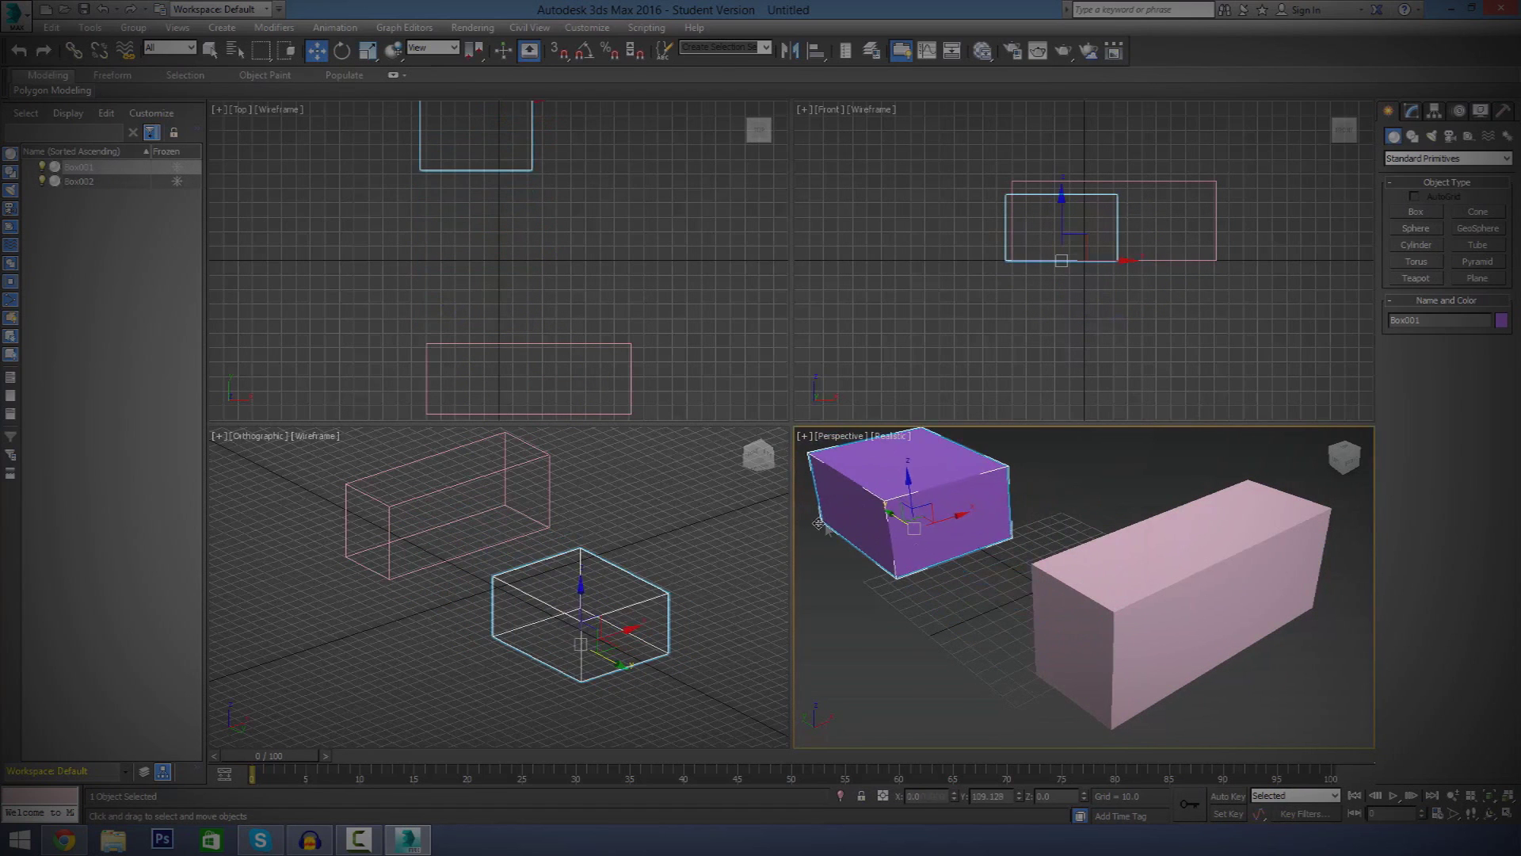
With Set Key mode on, keyframe the purple box at frame 0 and, moved back beside the pink box at about Y 4.8, at frame 5
click(1226, 815)
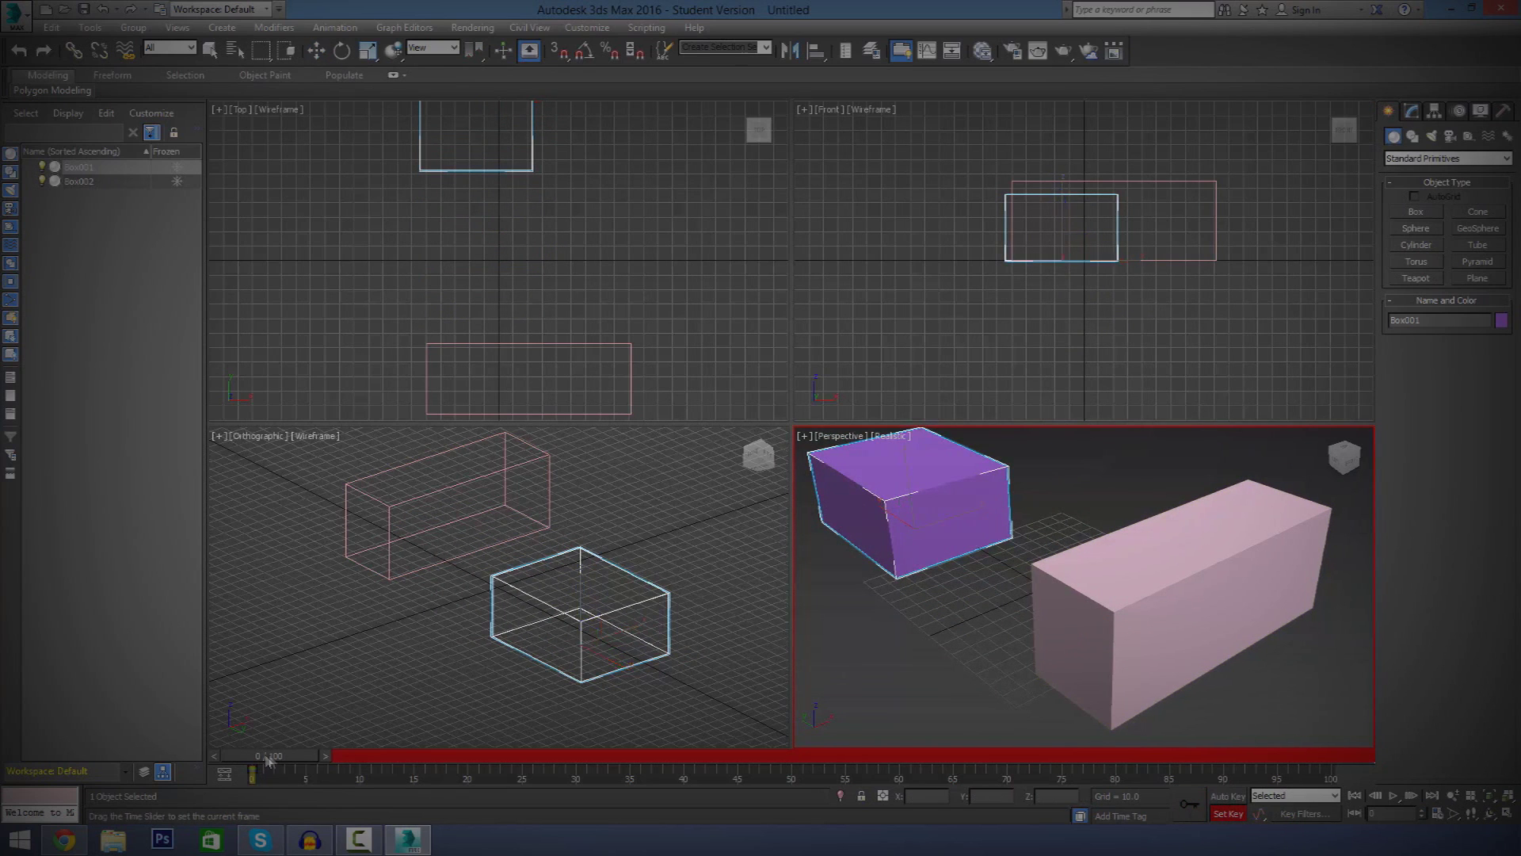
drag(267, 757, 321, 756)
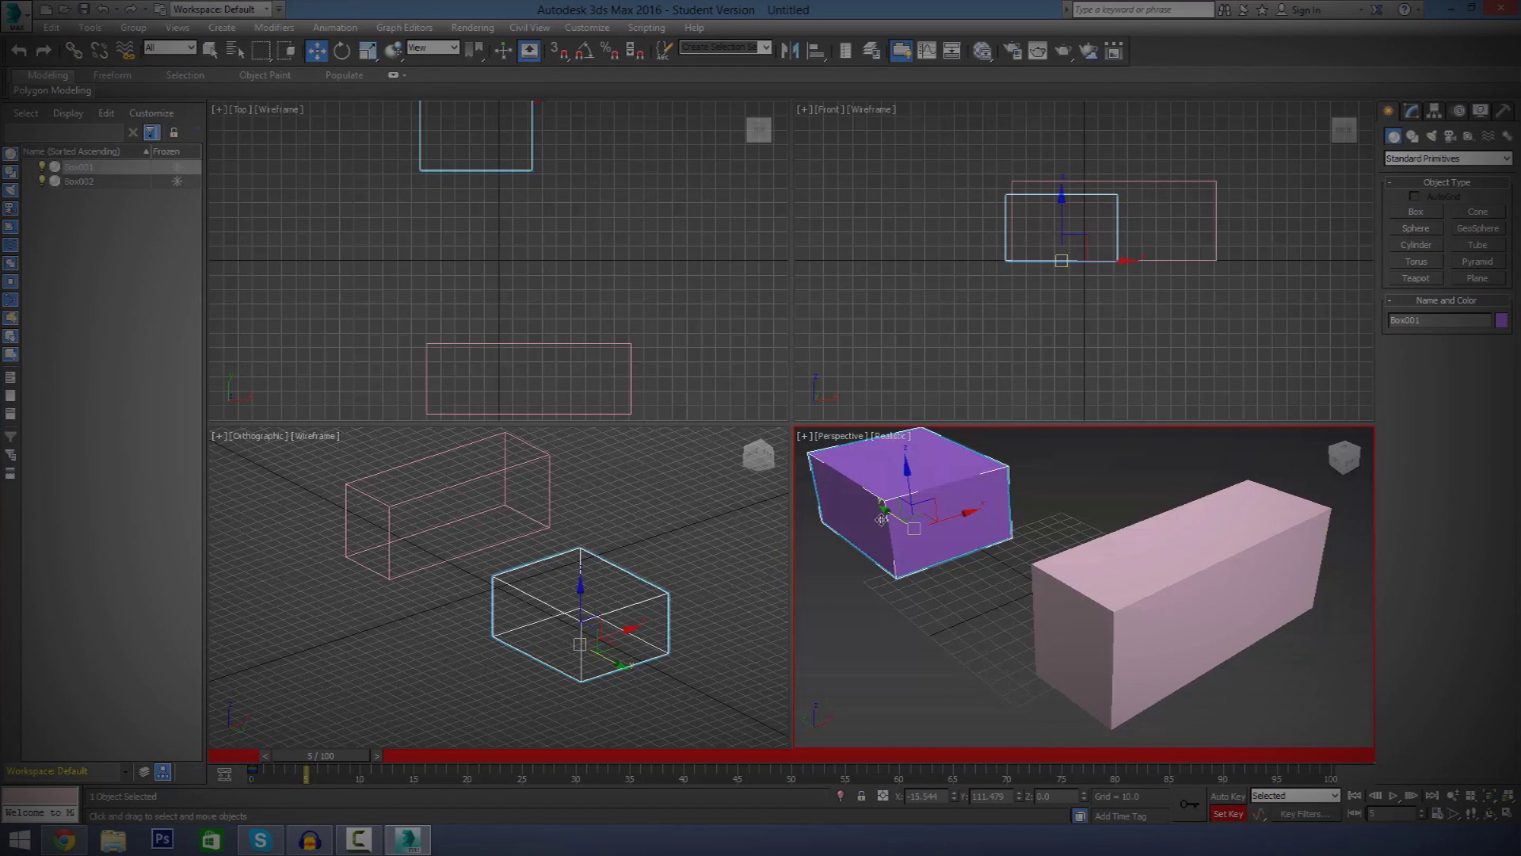
drag(881, 511, 1033, 610)
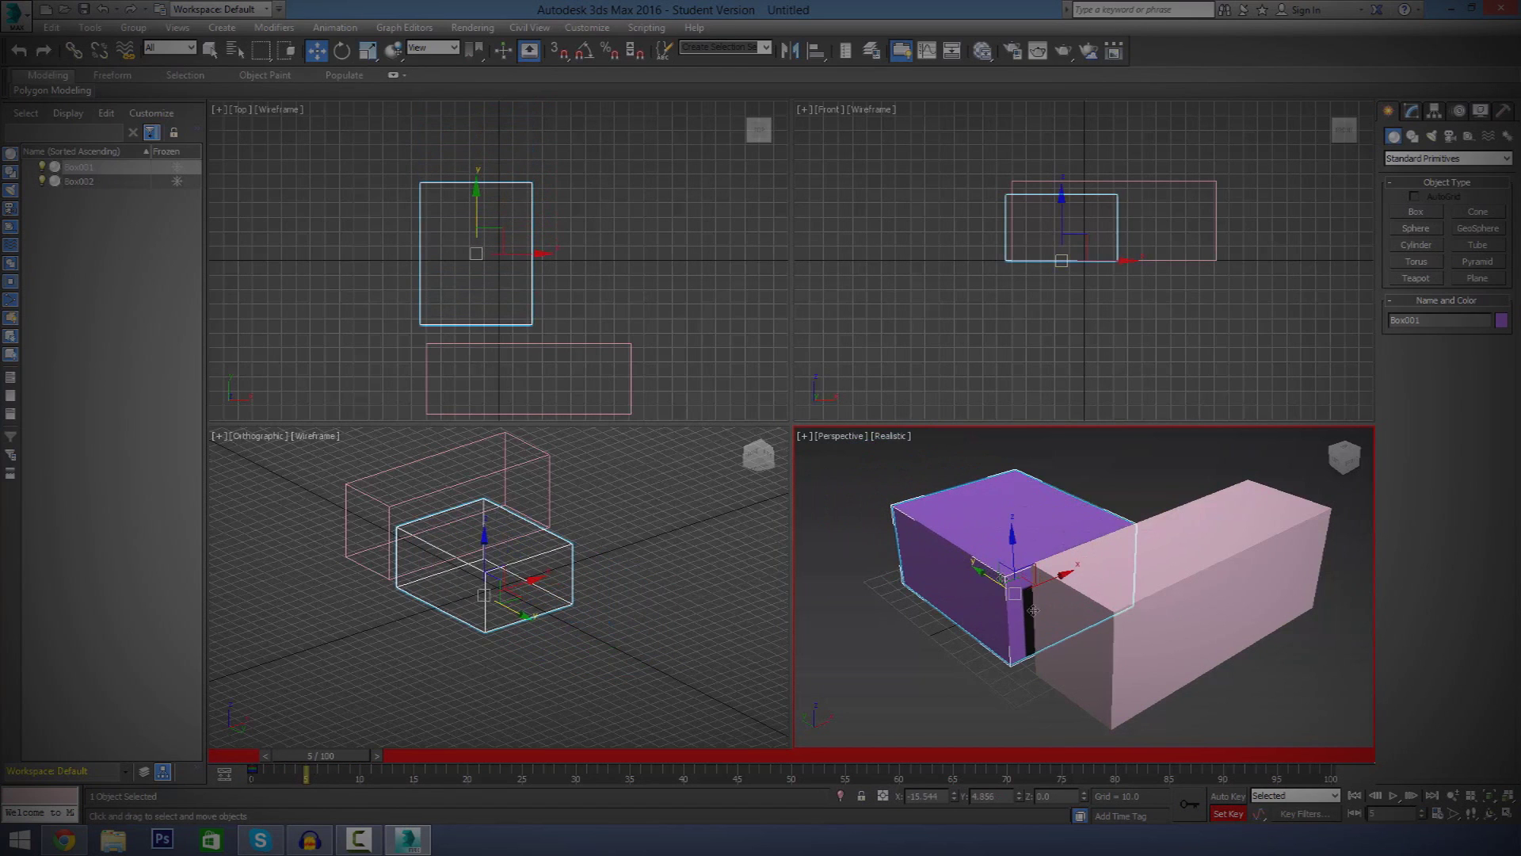
click(1203, 810)
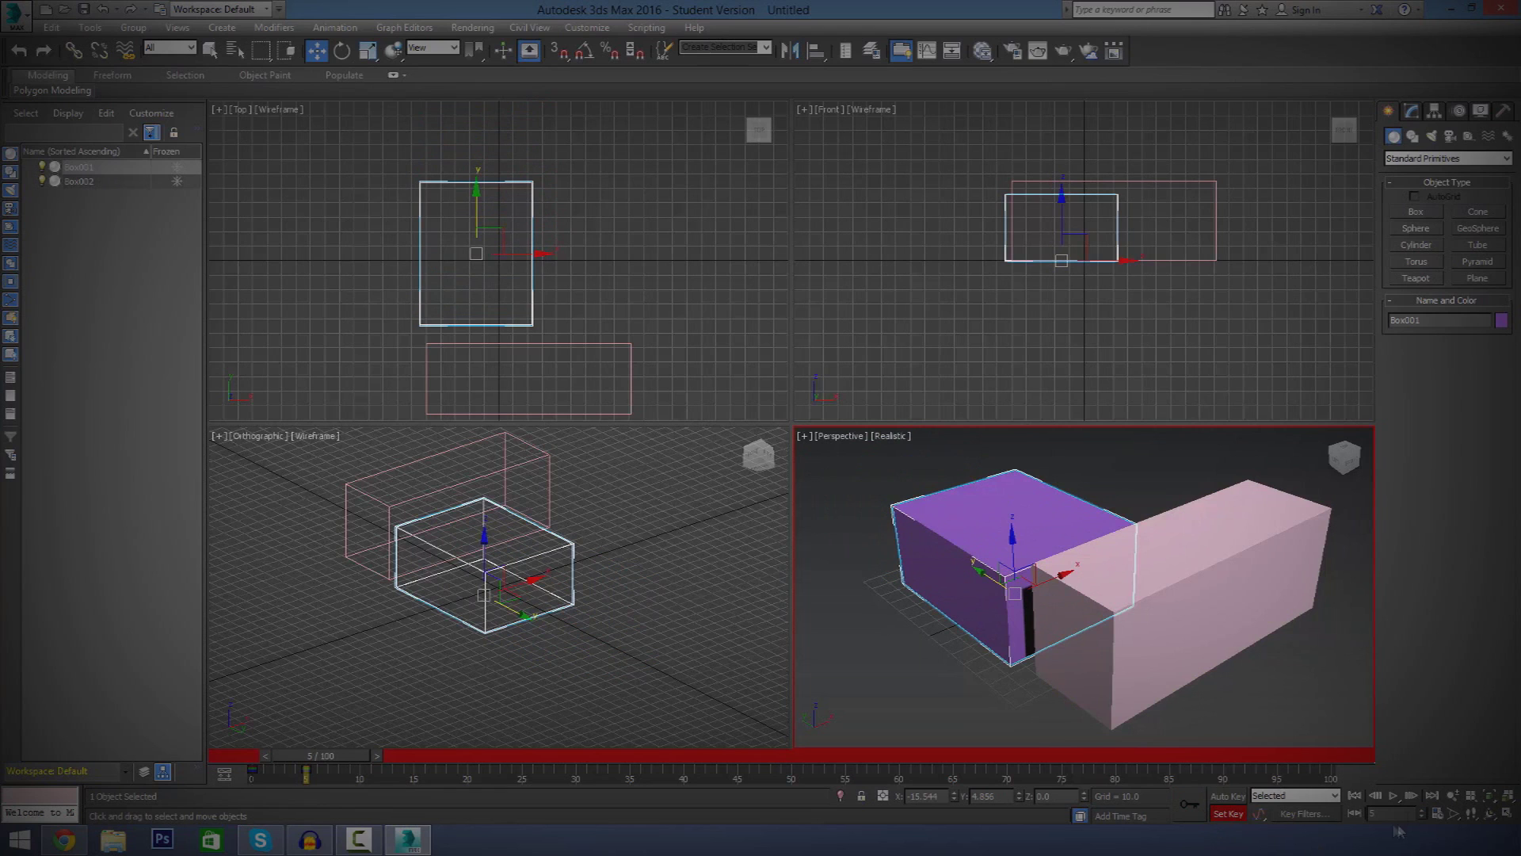
Step backwards through the purple box's animation frame by frame and return the timeline to frame 0
click(1379, 794)
click(1380, 794)
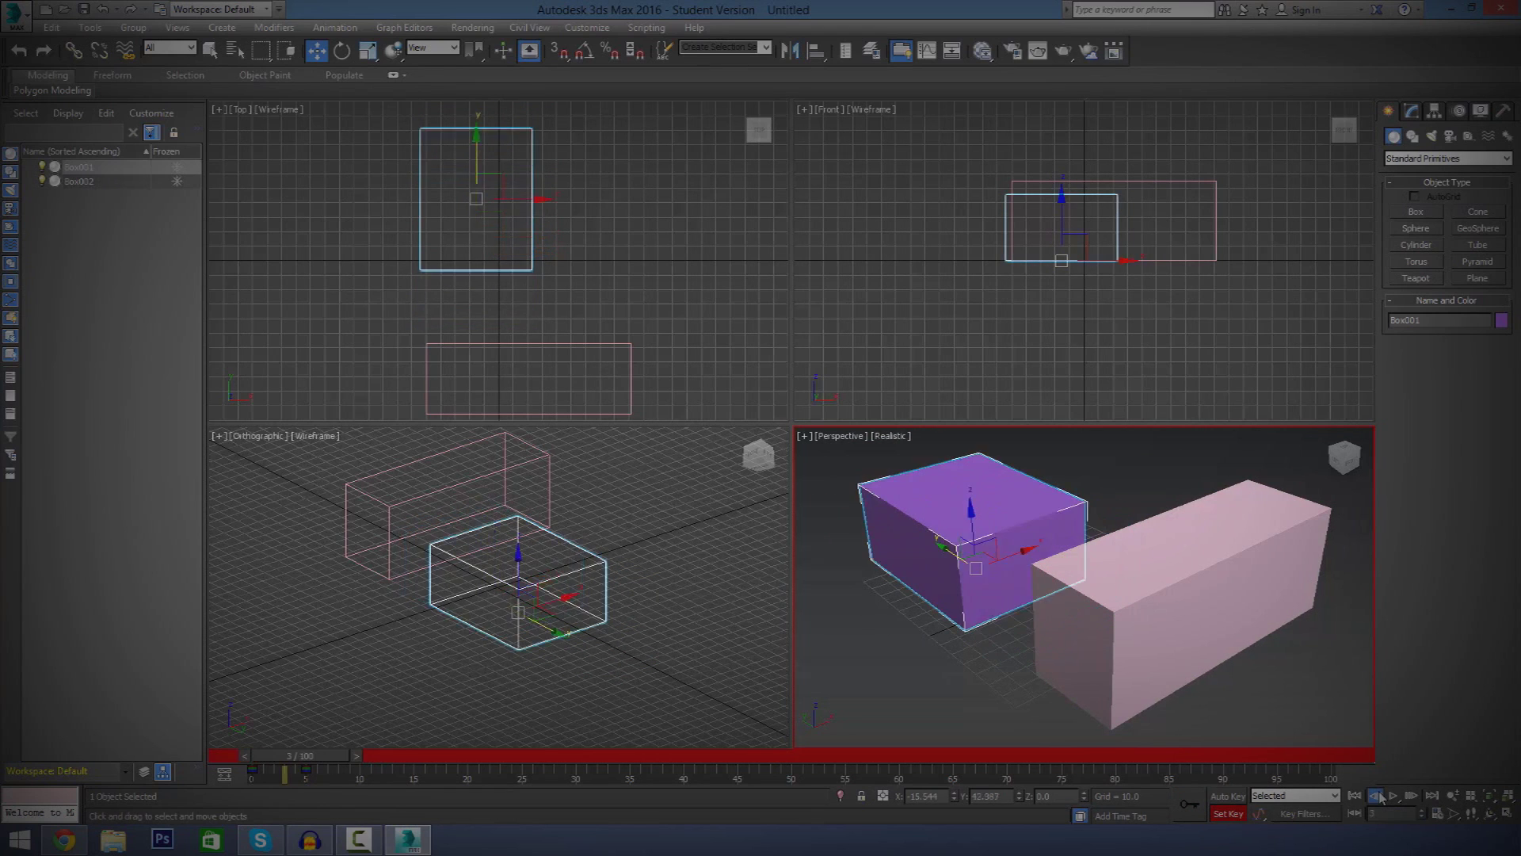
click(1380, 794)
click(1380, 794)
click(1380, 794)
click(1380, 794)
click(1380, 795)
click(1374, 795)
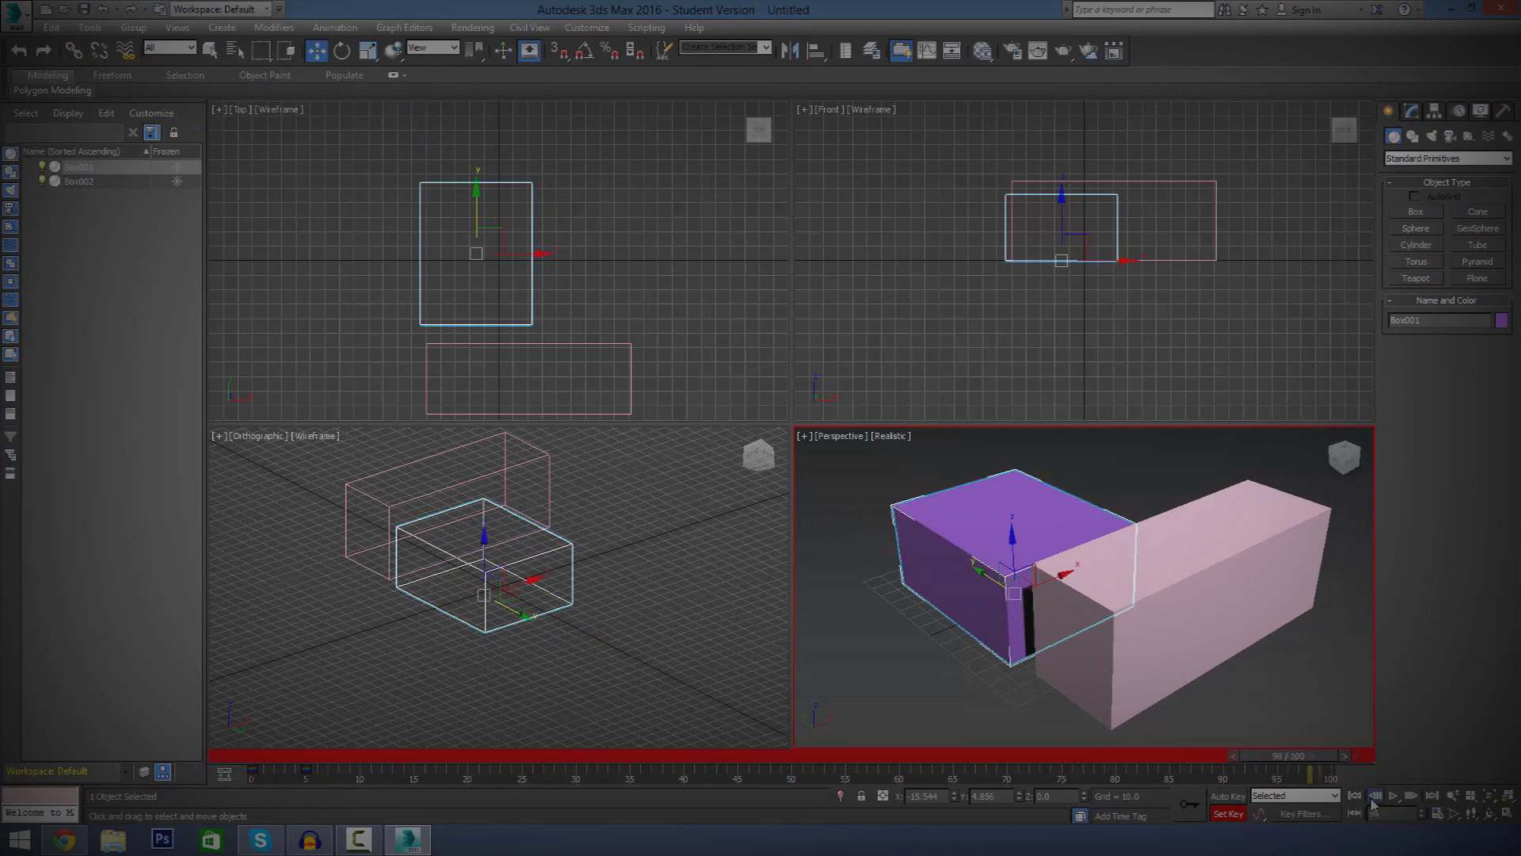
click(1375, 795)
drag(1260, 757, 199, 747)
key(w)
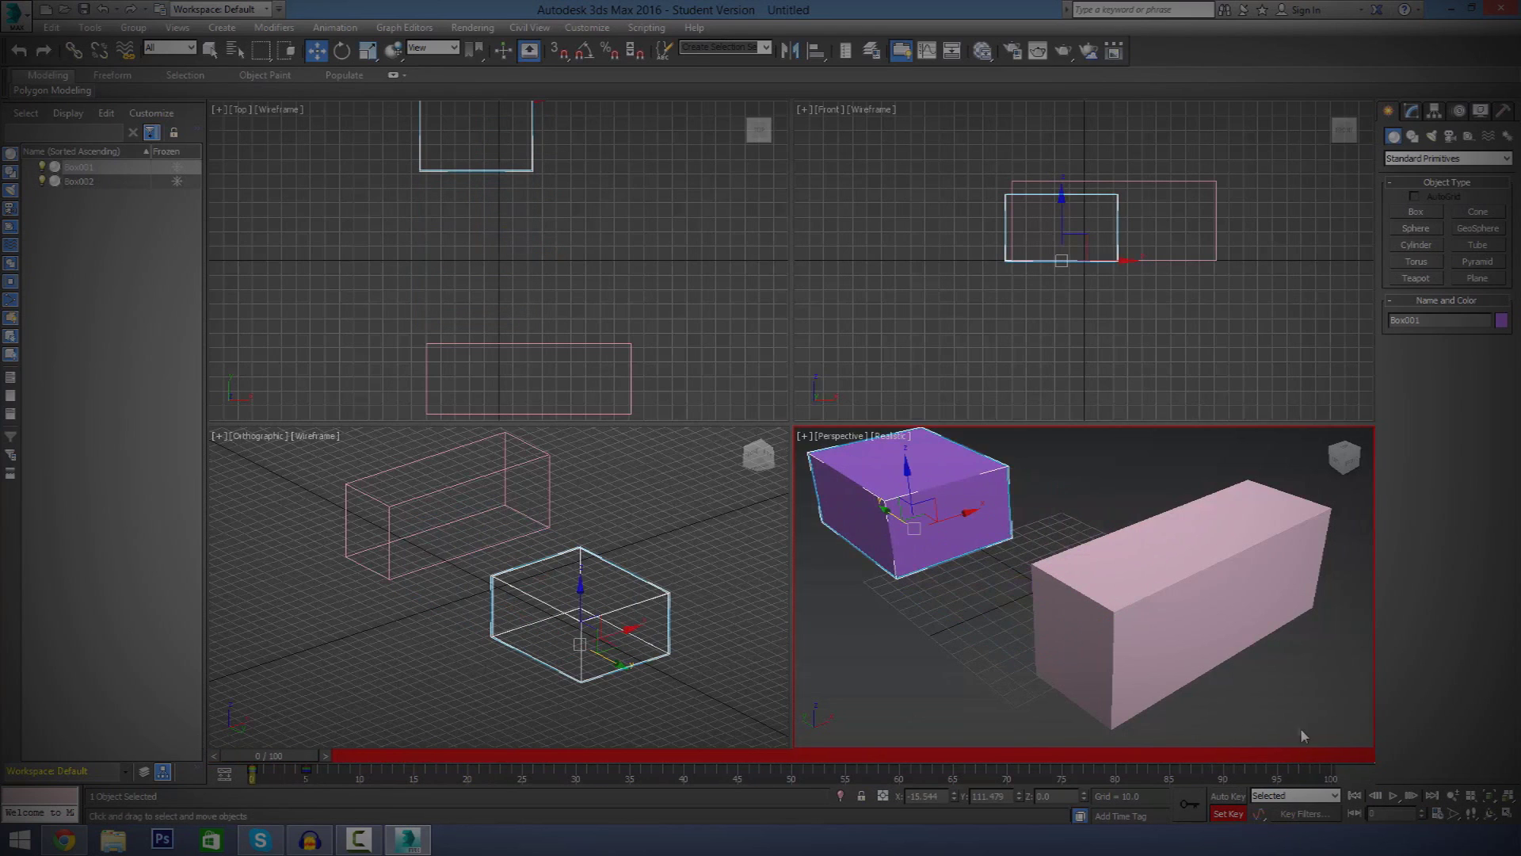
Play back the purple box's keyframed movement in the Perspective viewport and stop the playback
click(1394, 797)
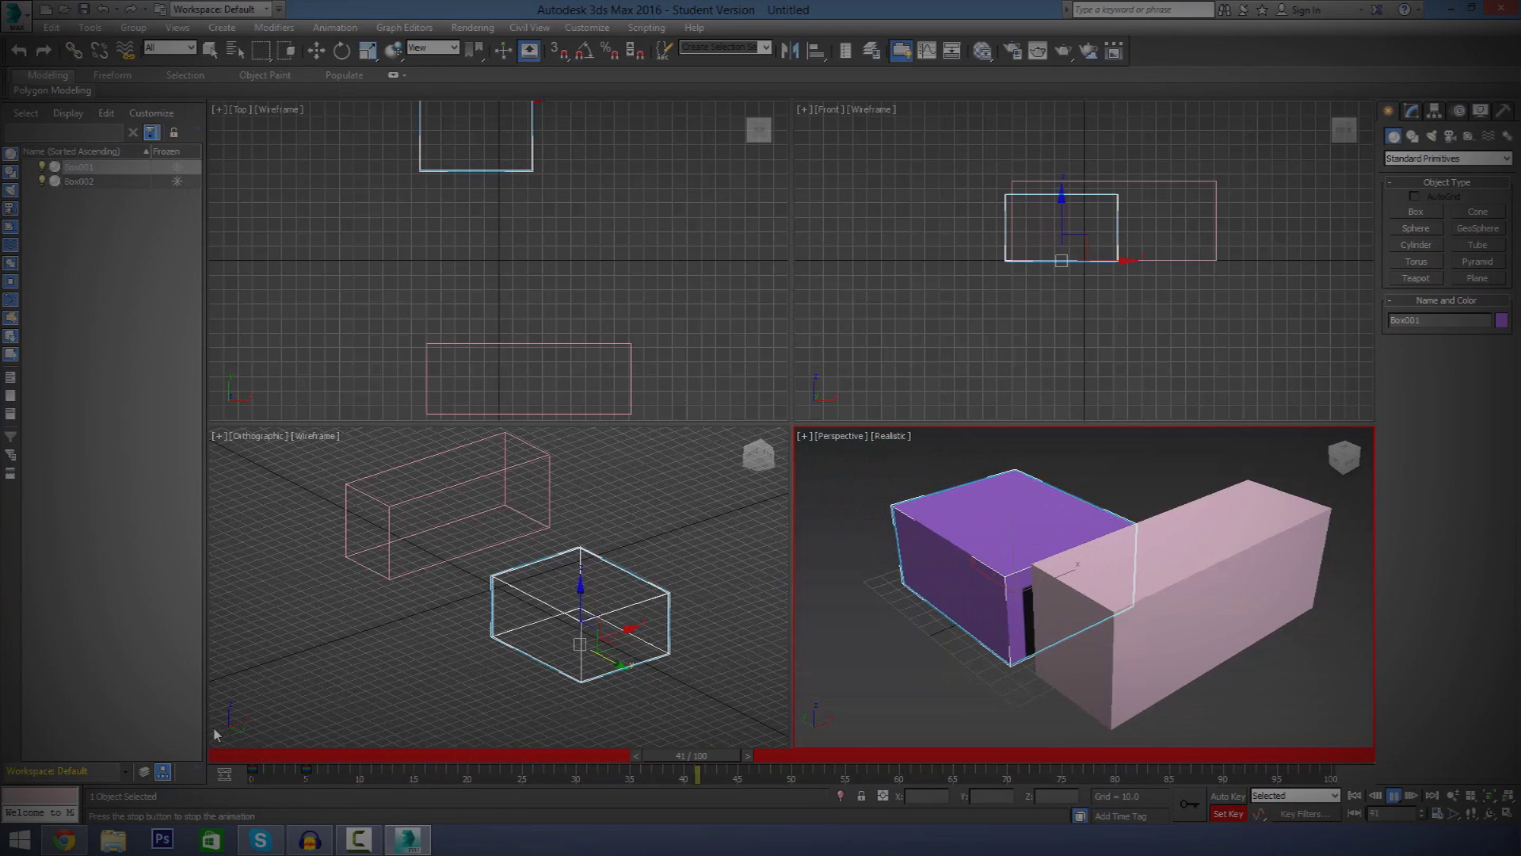
drag(304, 771, 309, 771)
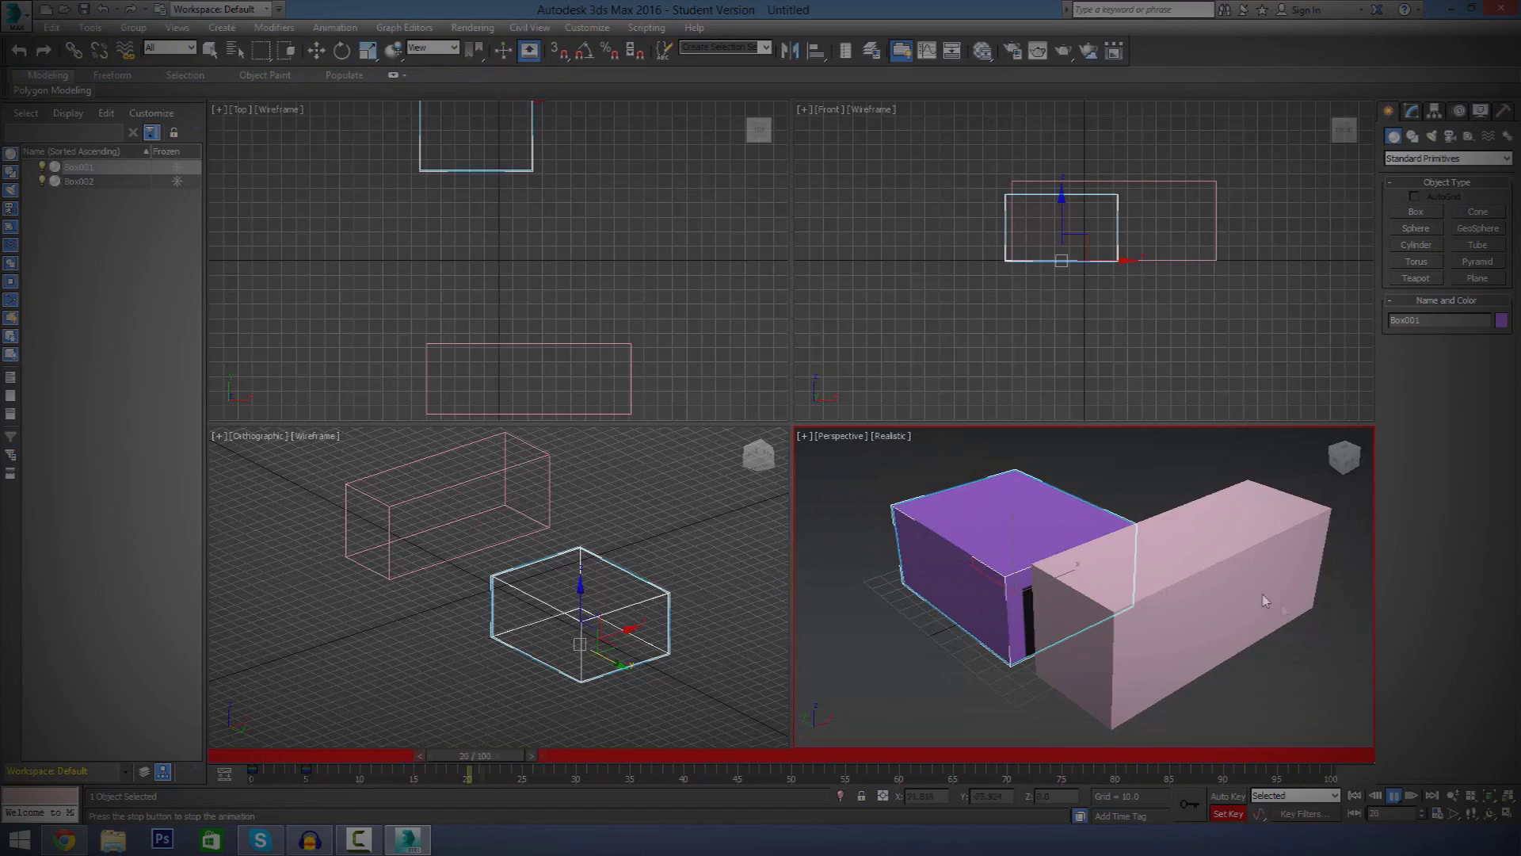
key(slash)
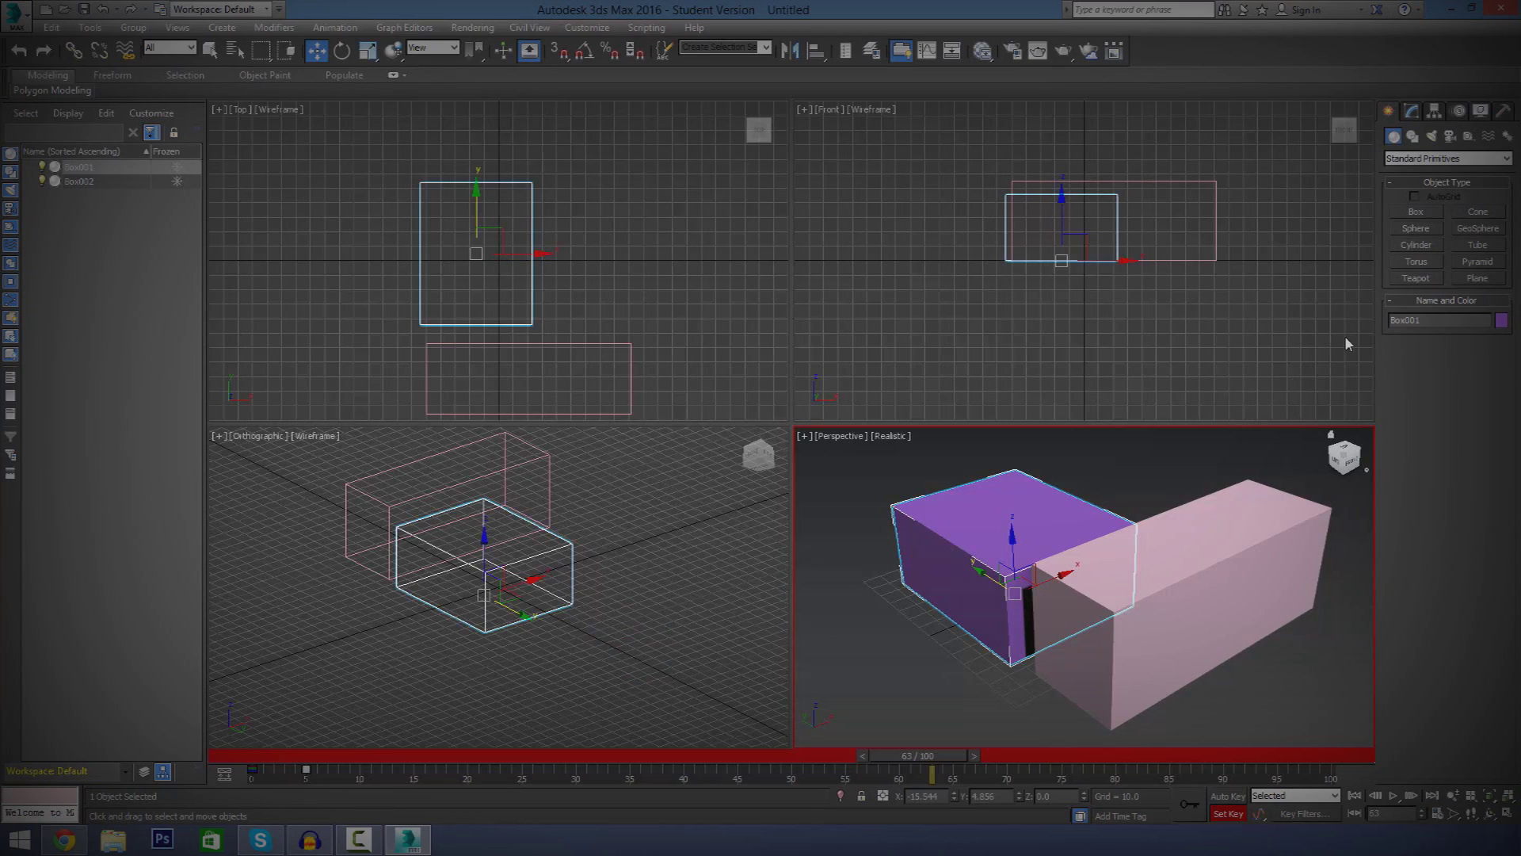
drag(1343, 457, 1337, 442)
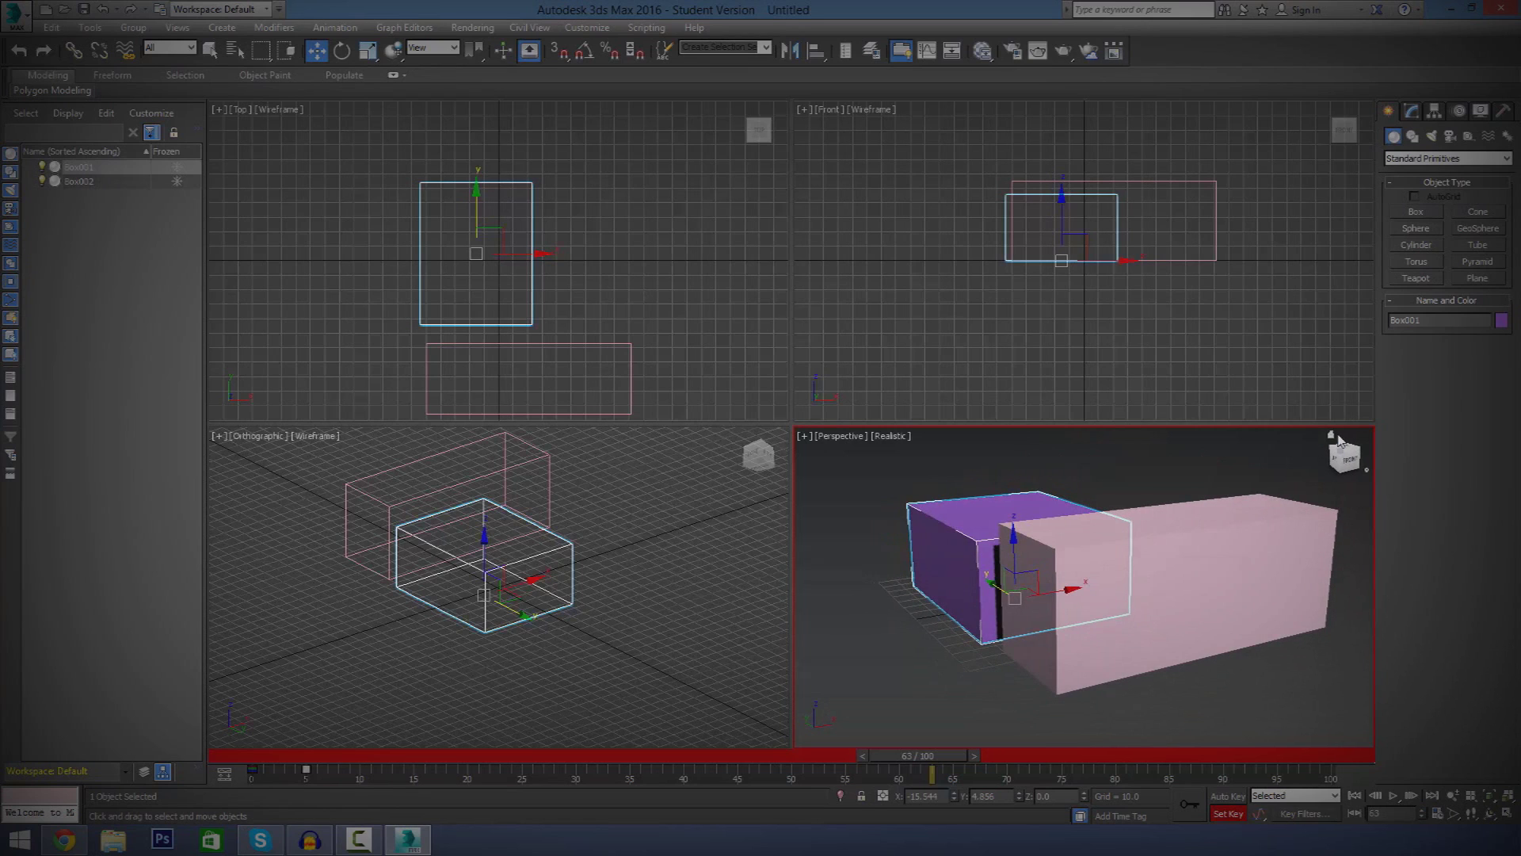